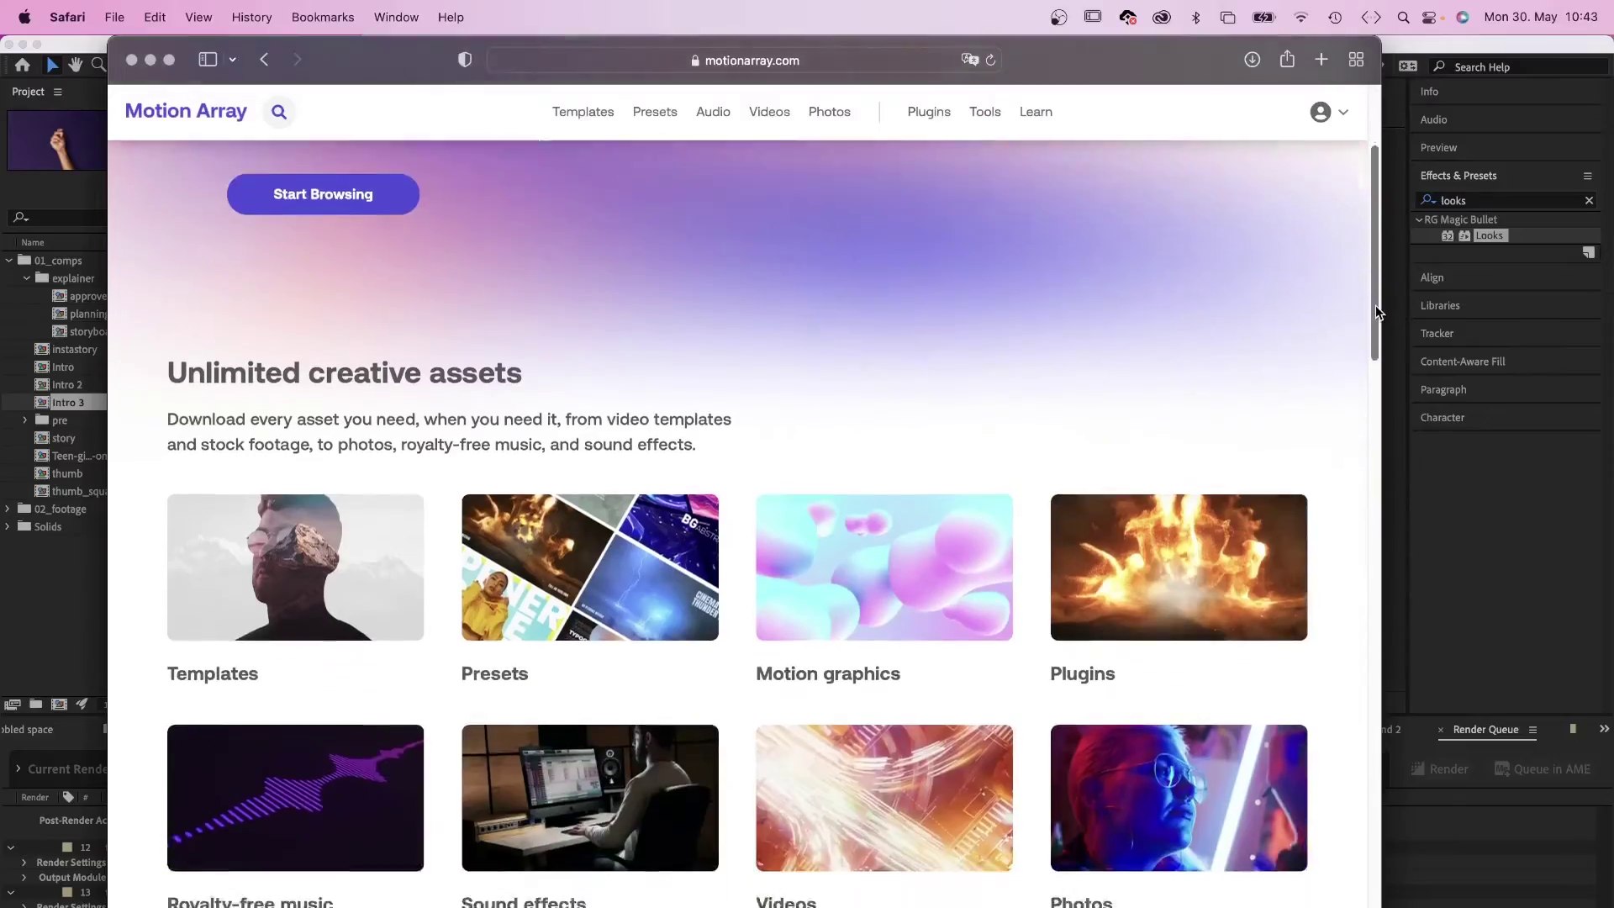
- Scroll through the MotionArray.com skateboard footage results
scroll(1034, 706, "down", 2)
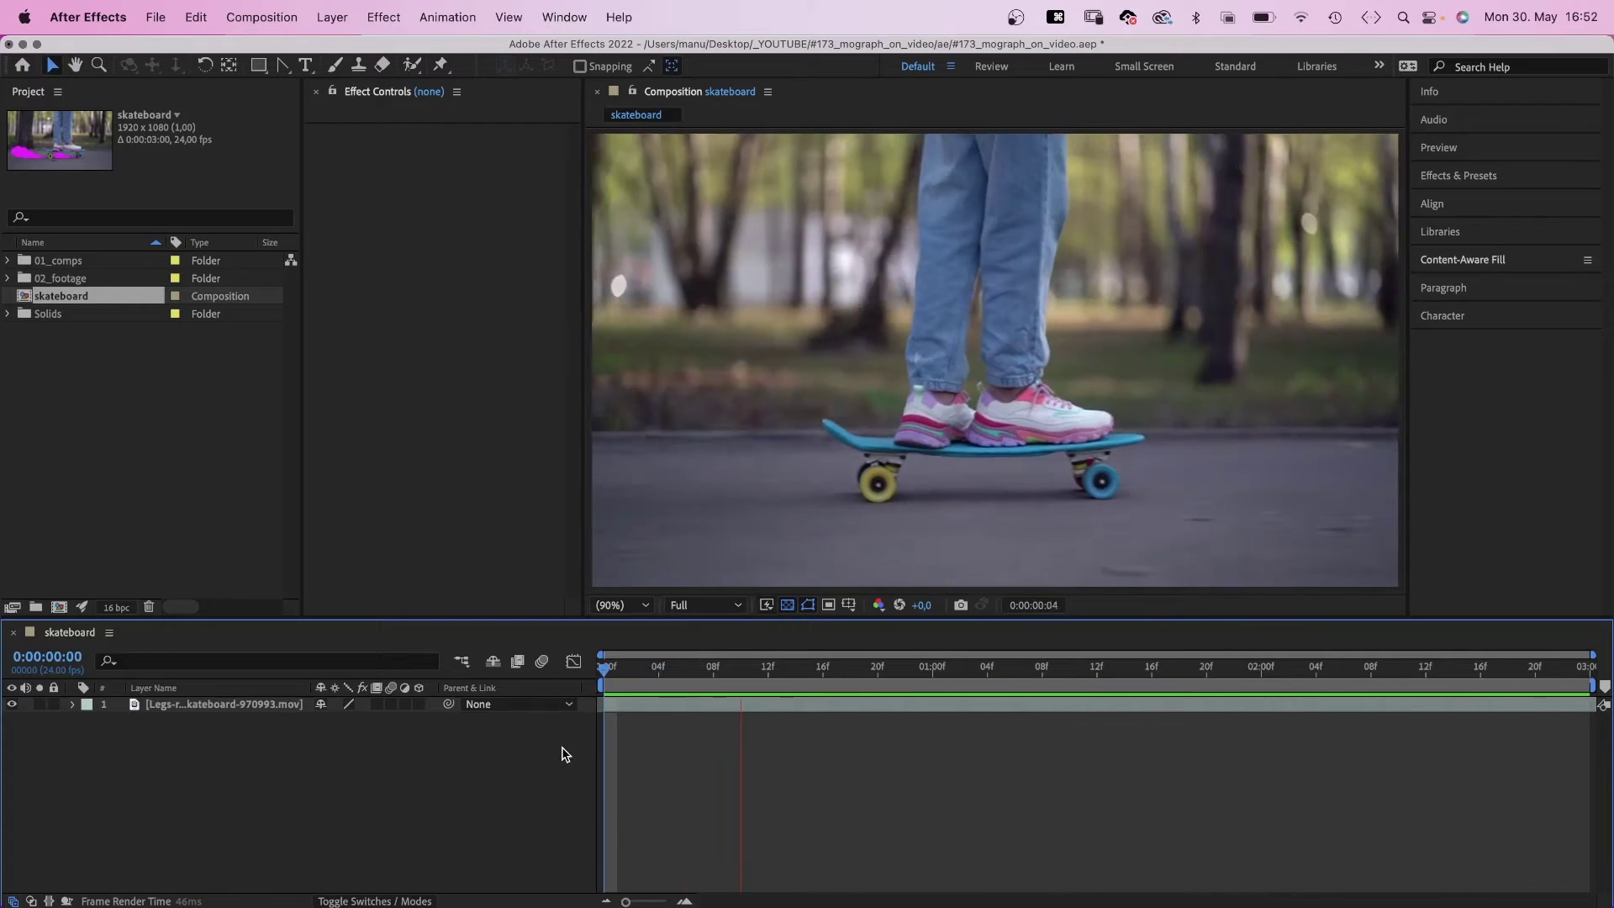
- Scrub through the skateboard clip, return to frame one, and show the Tracker panel
left_click(988, 673)
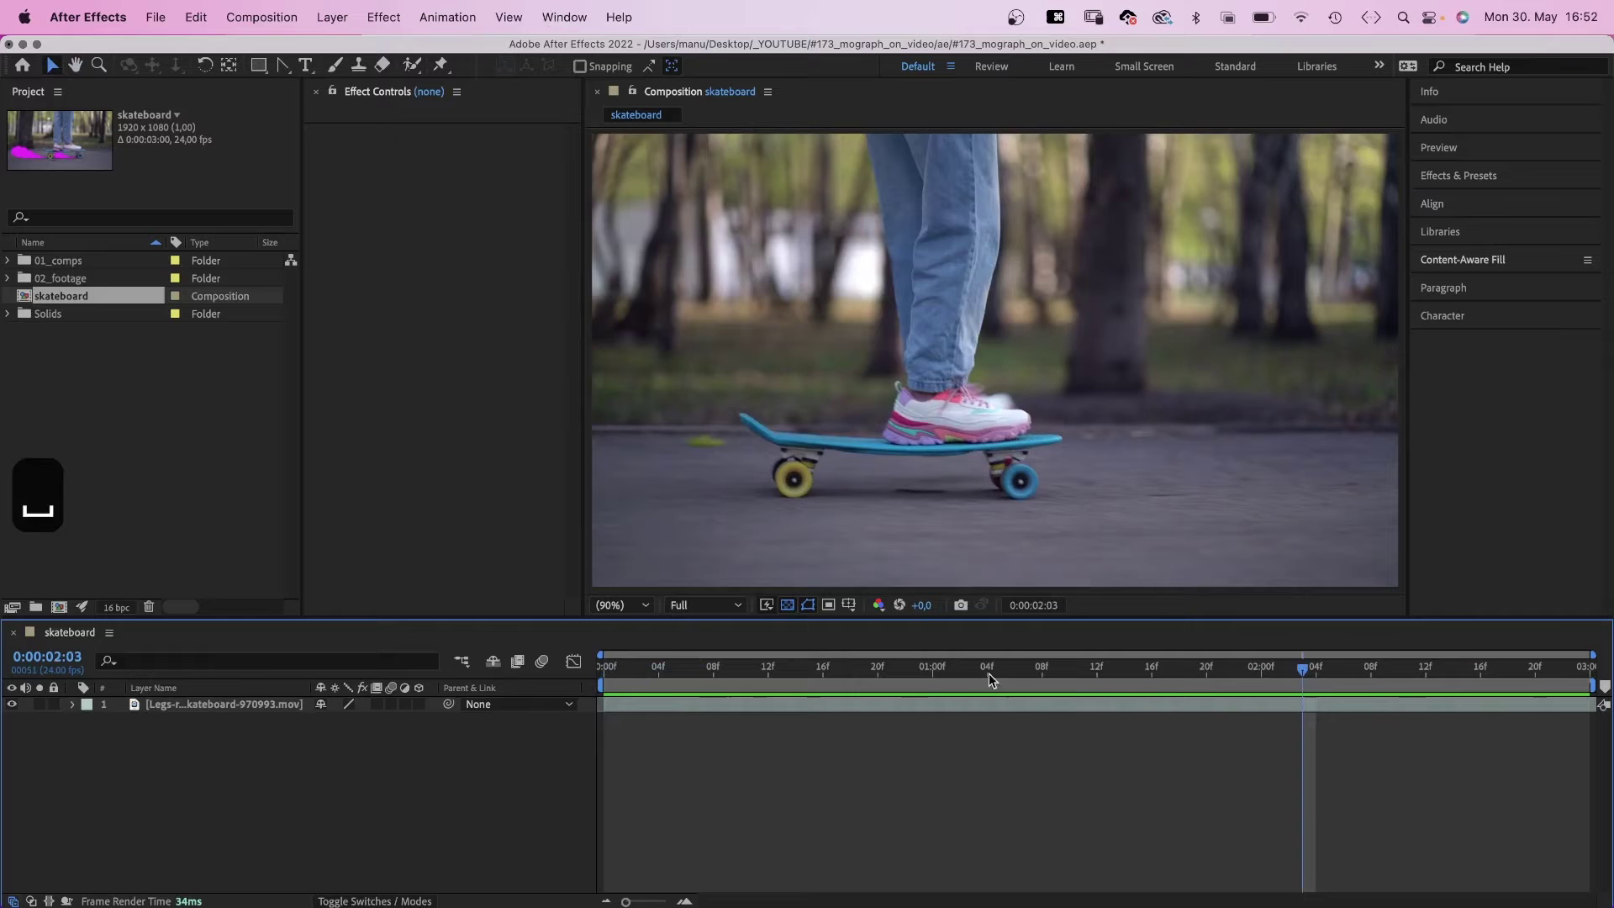
left_click_drag(988, 673, 864, 674)
key("Home")
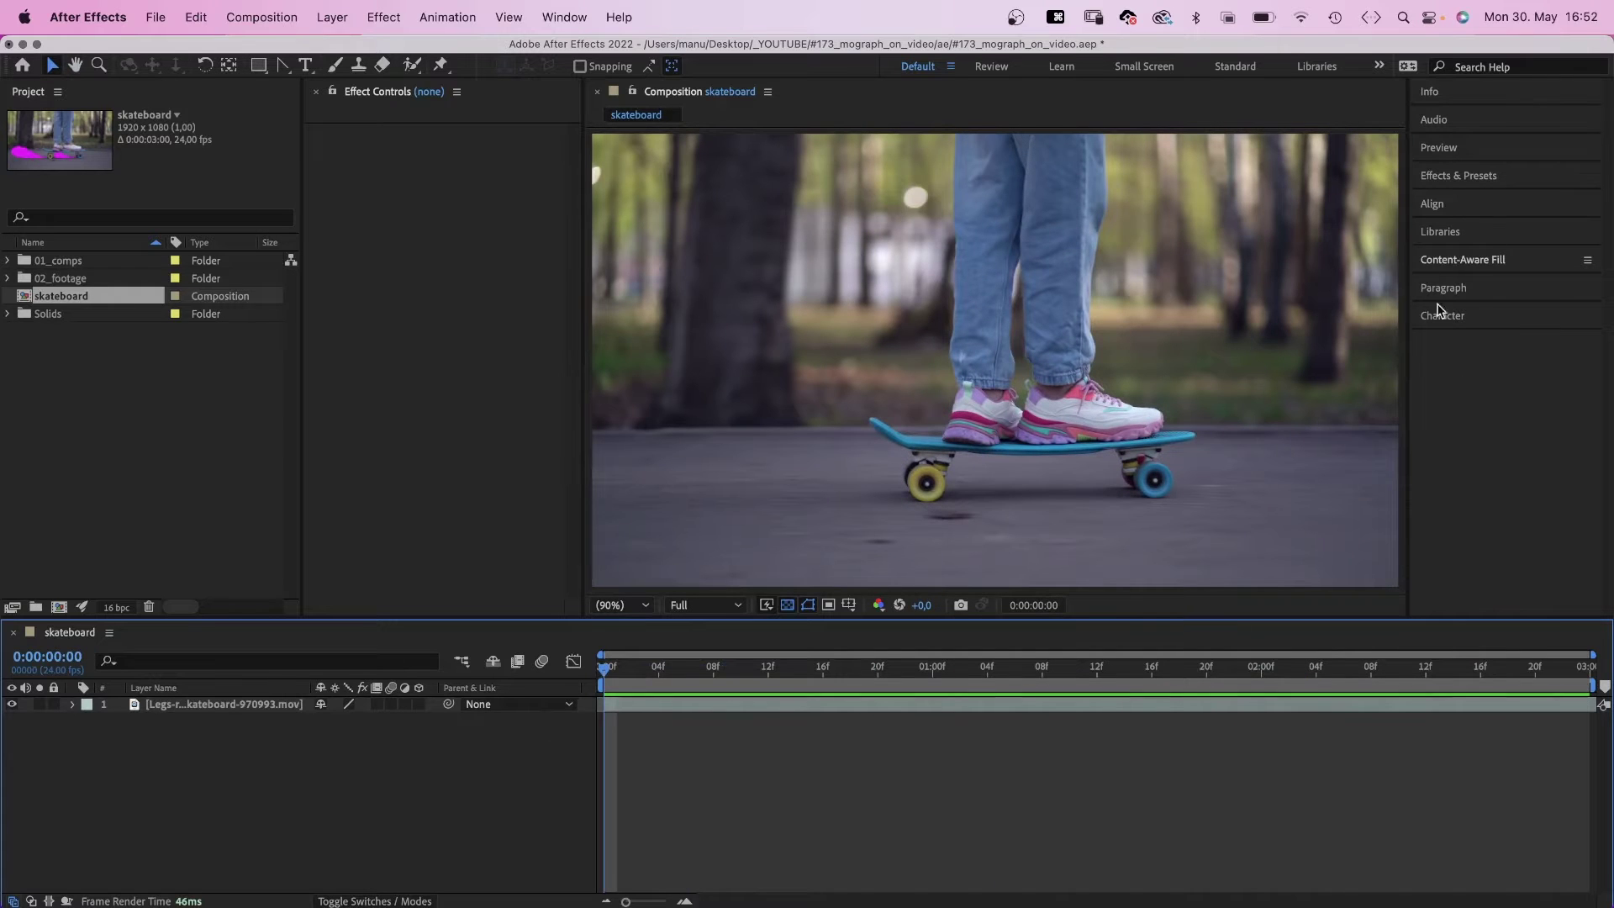
left_click(564, 16)
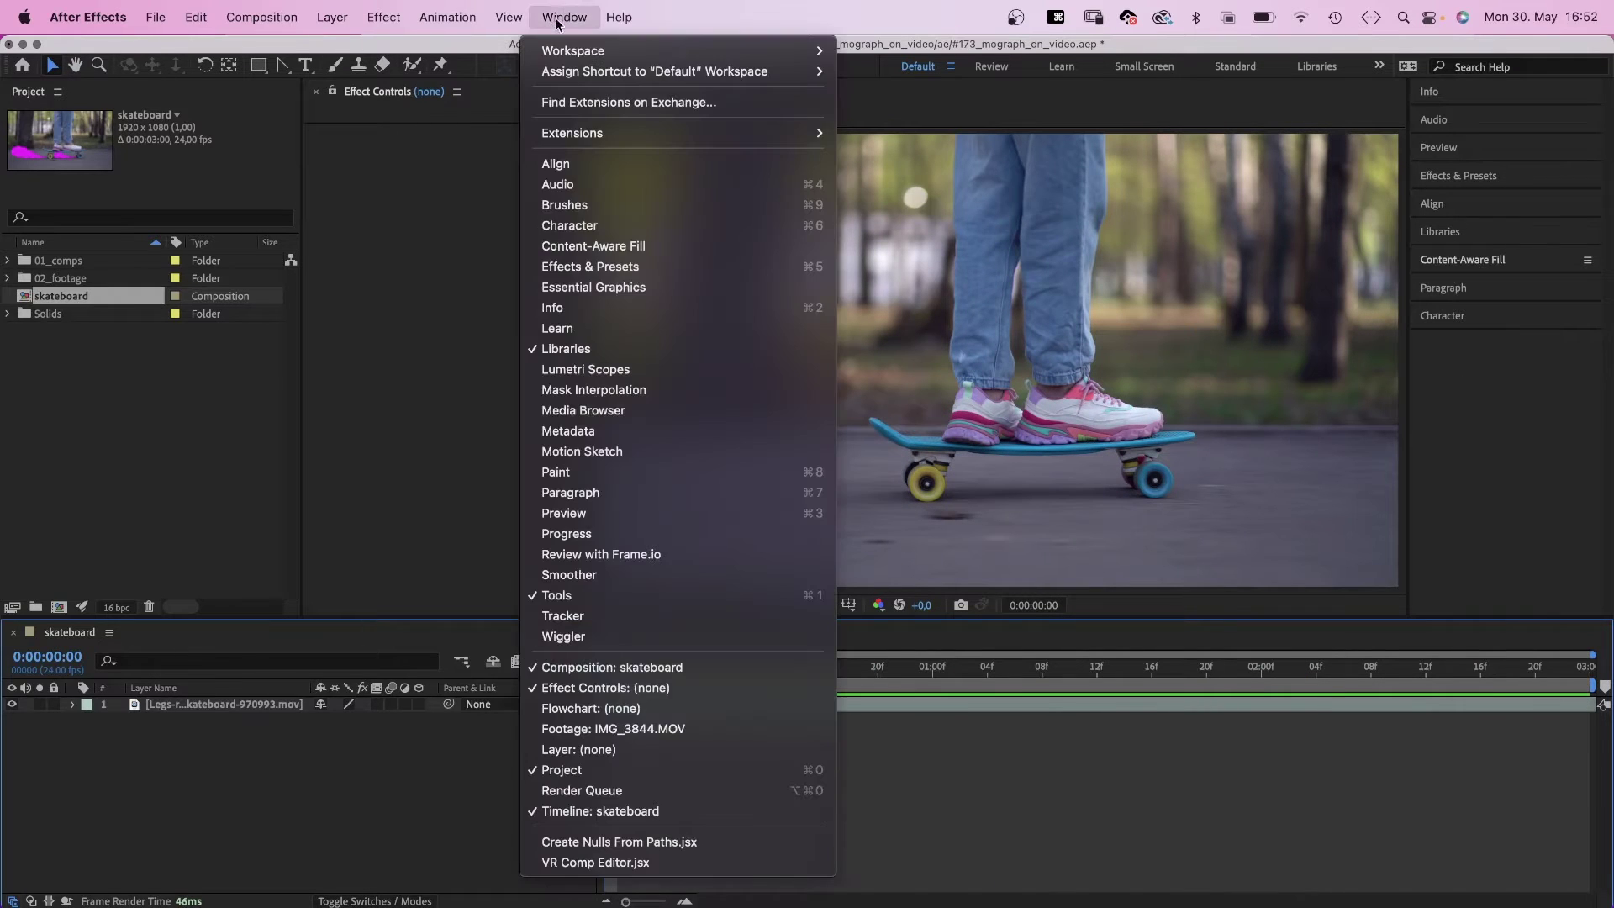
left_click(700, 620)
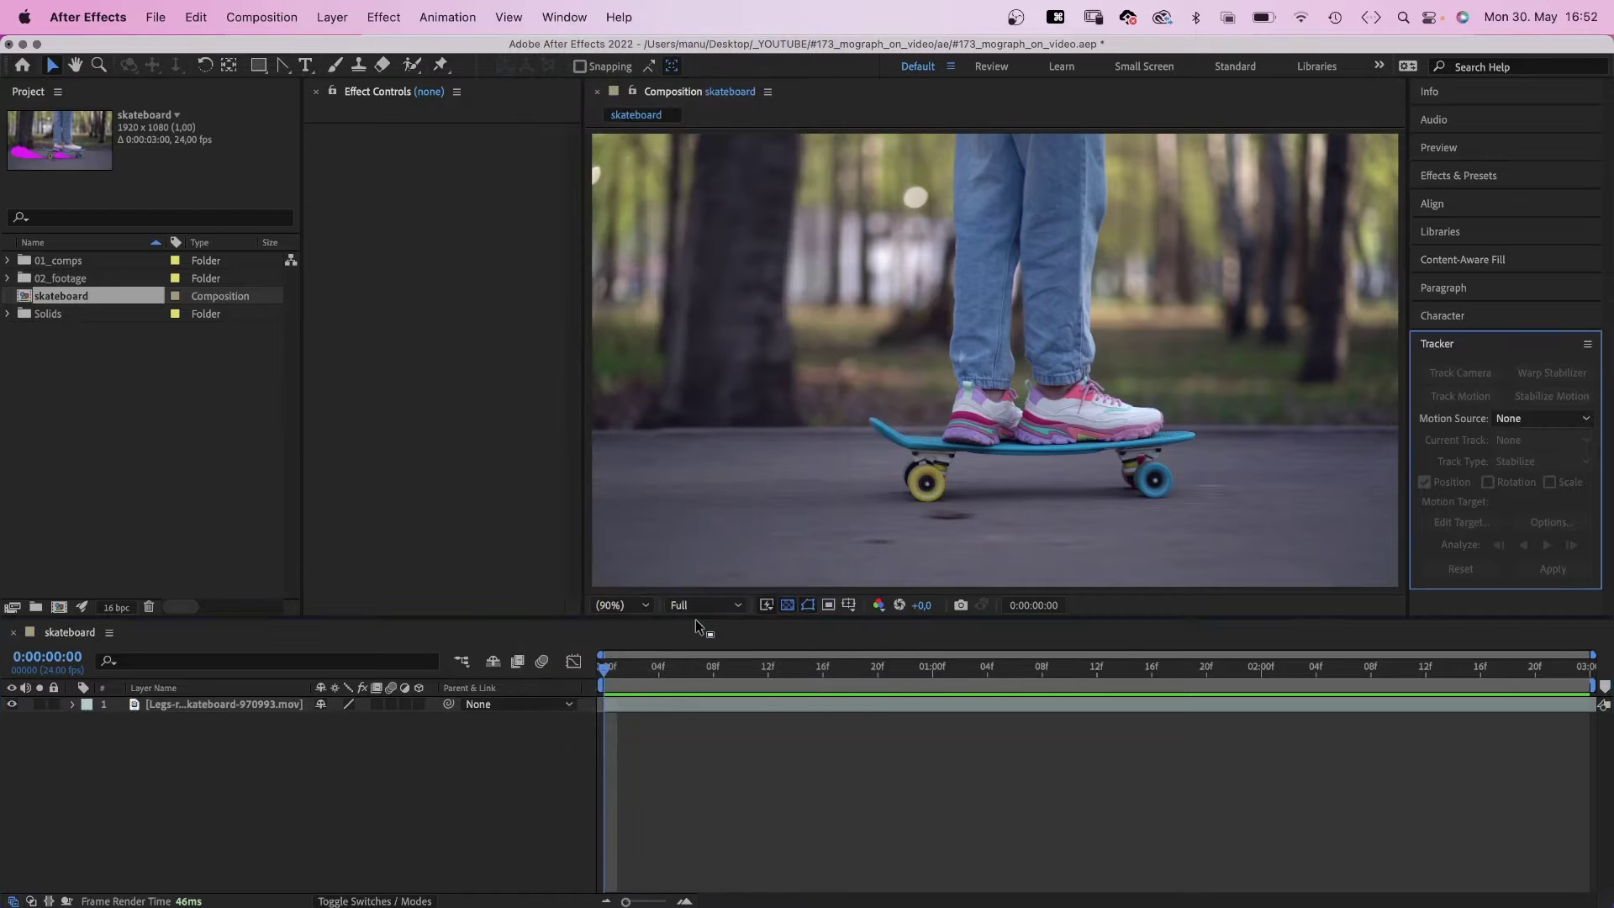
- Start Track Motion on the footage layer and add Null 6 as its motion target
left_click(251, 708)
left_click(1449, 402)
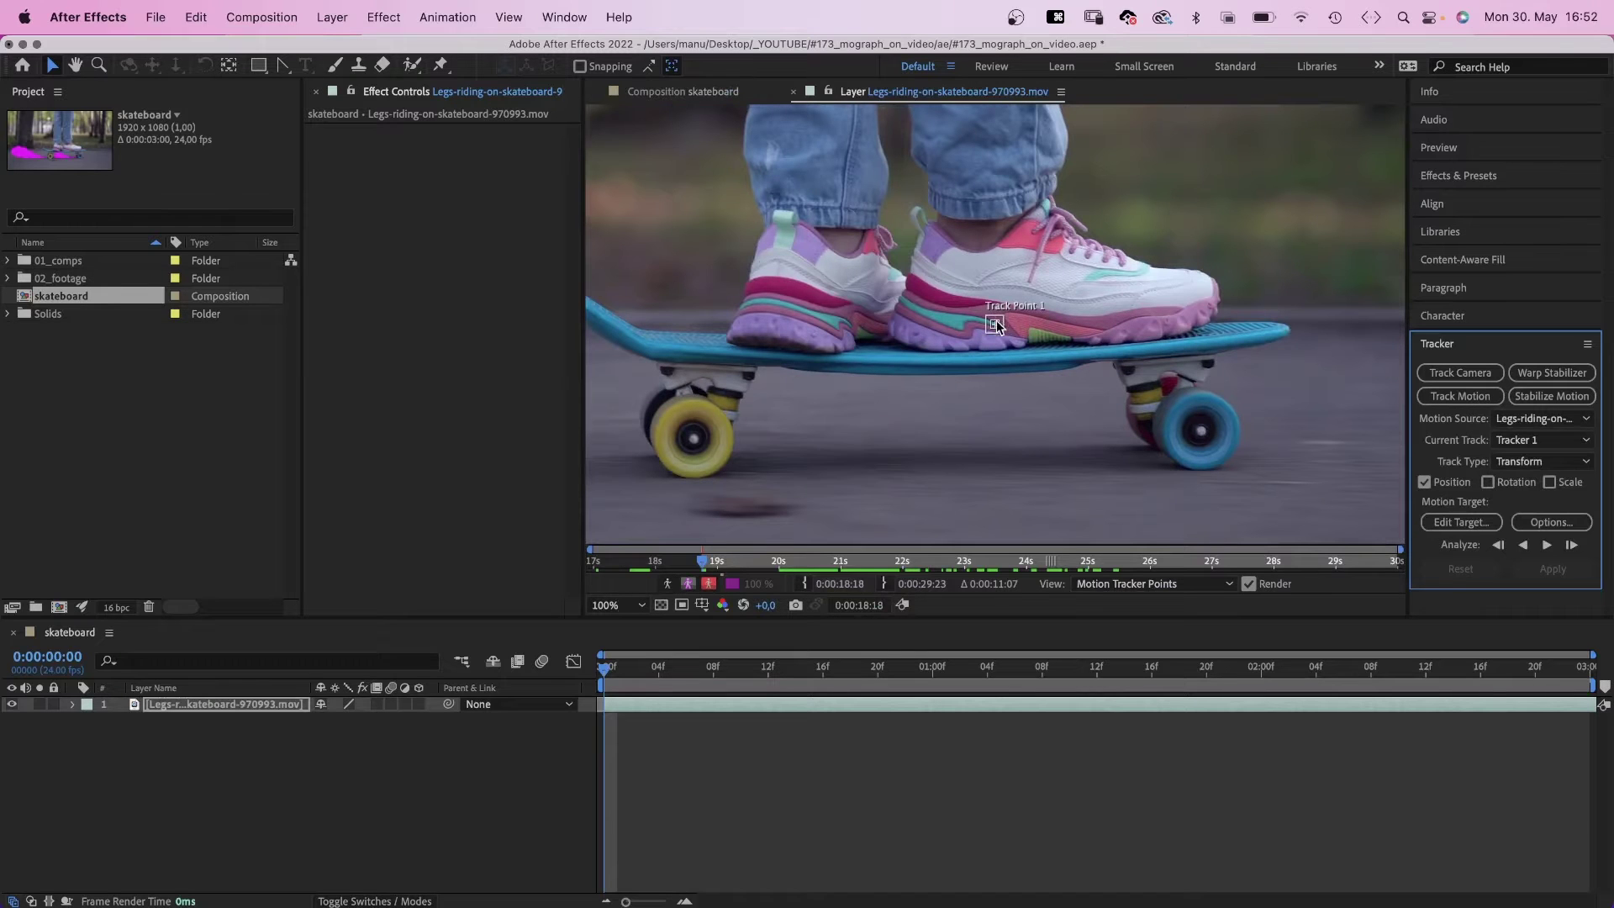
left_click(323, 18)
mouse_move(332, 51)
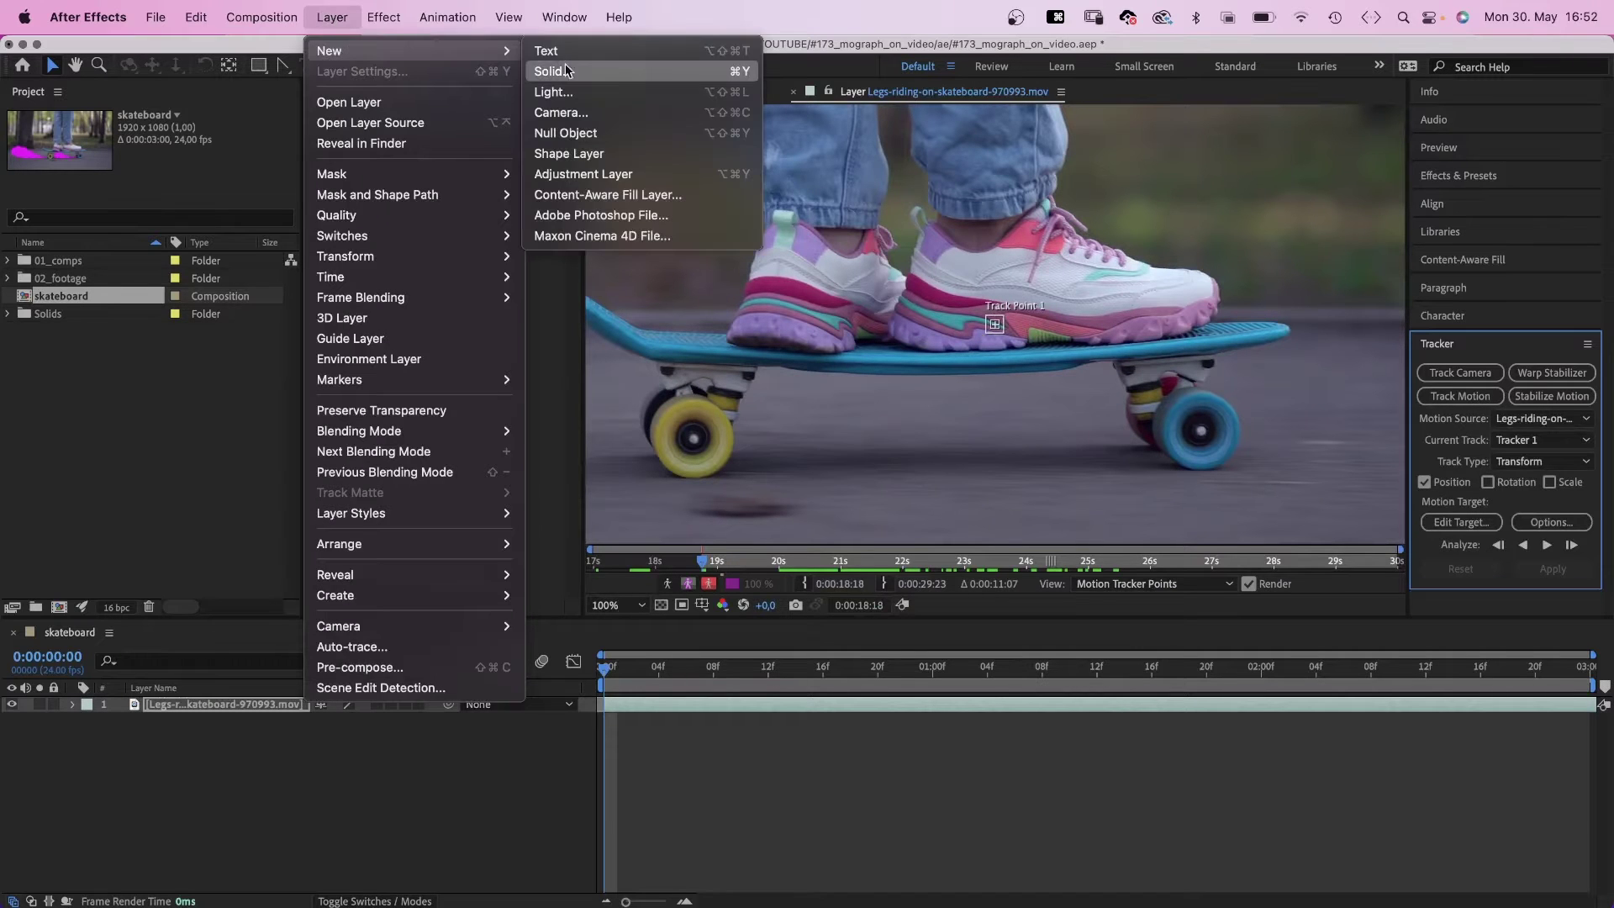
left_click(611, 134)
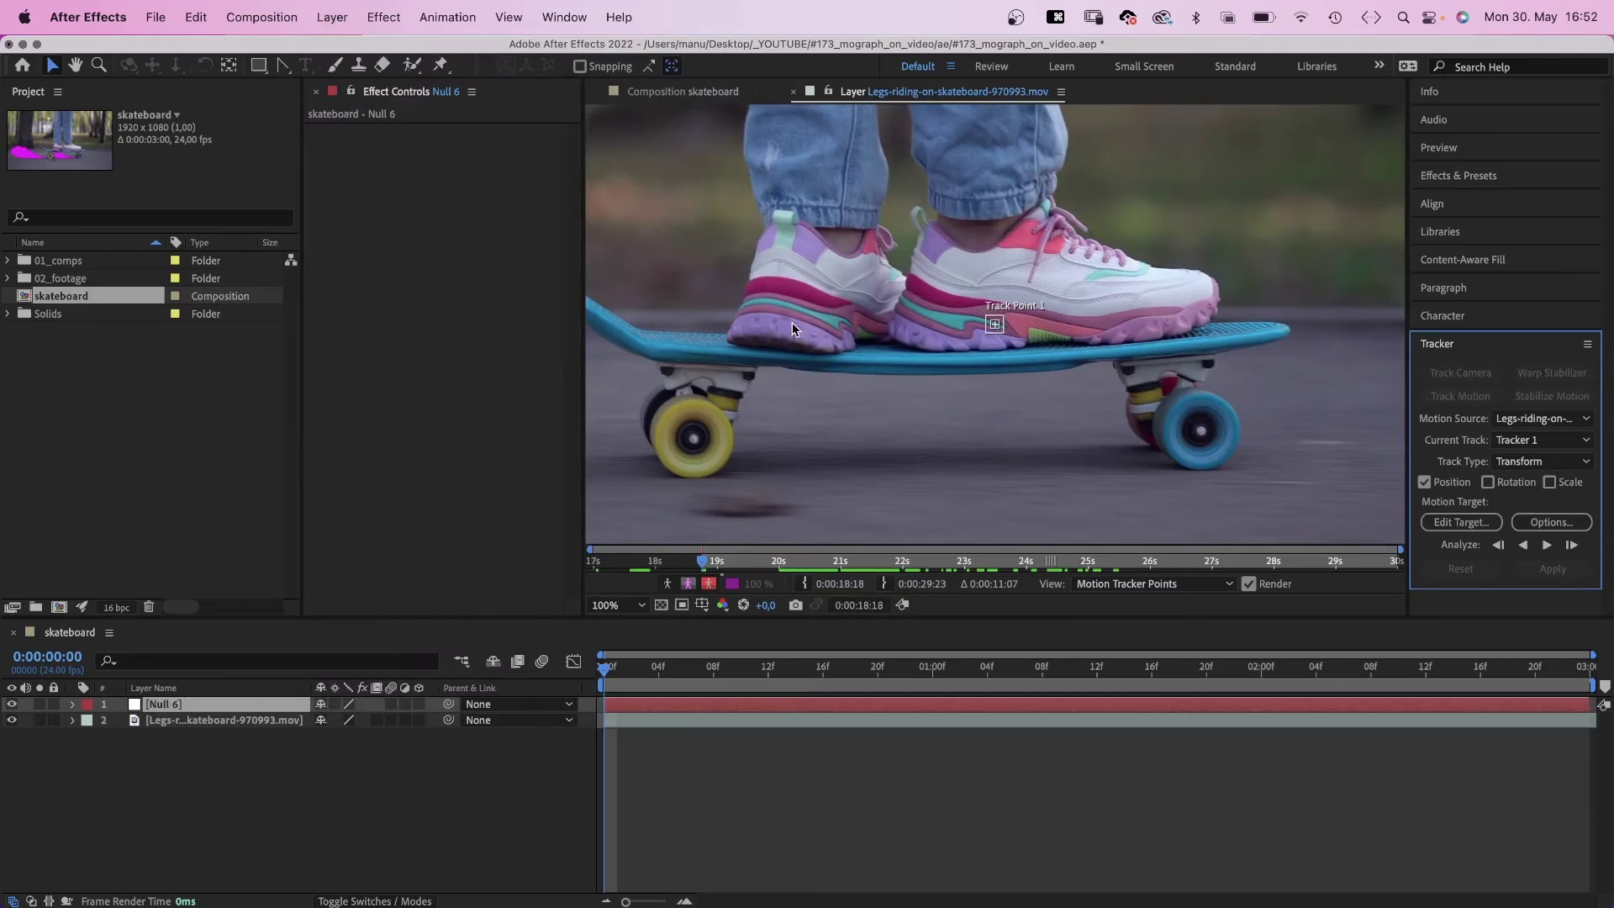
left_click(1442, 525)
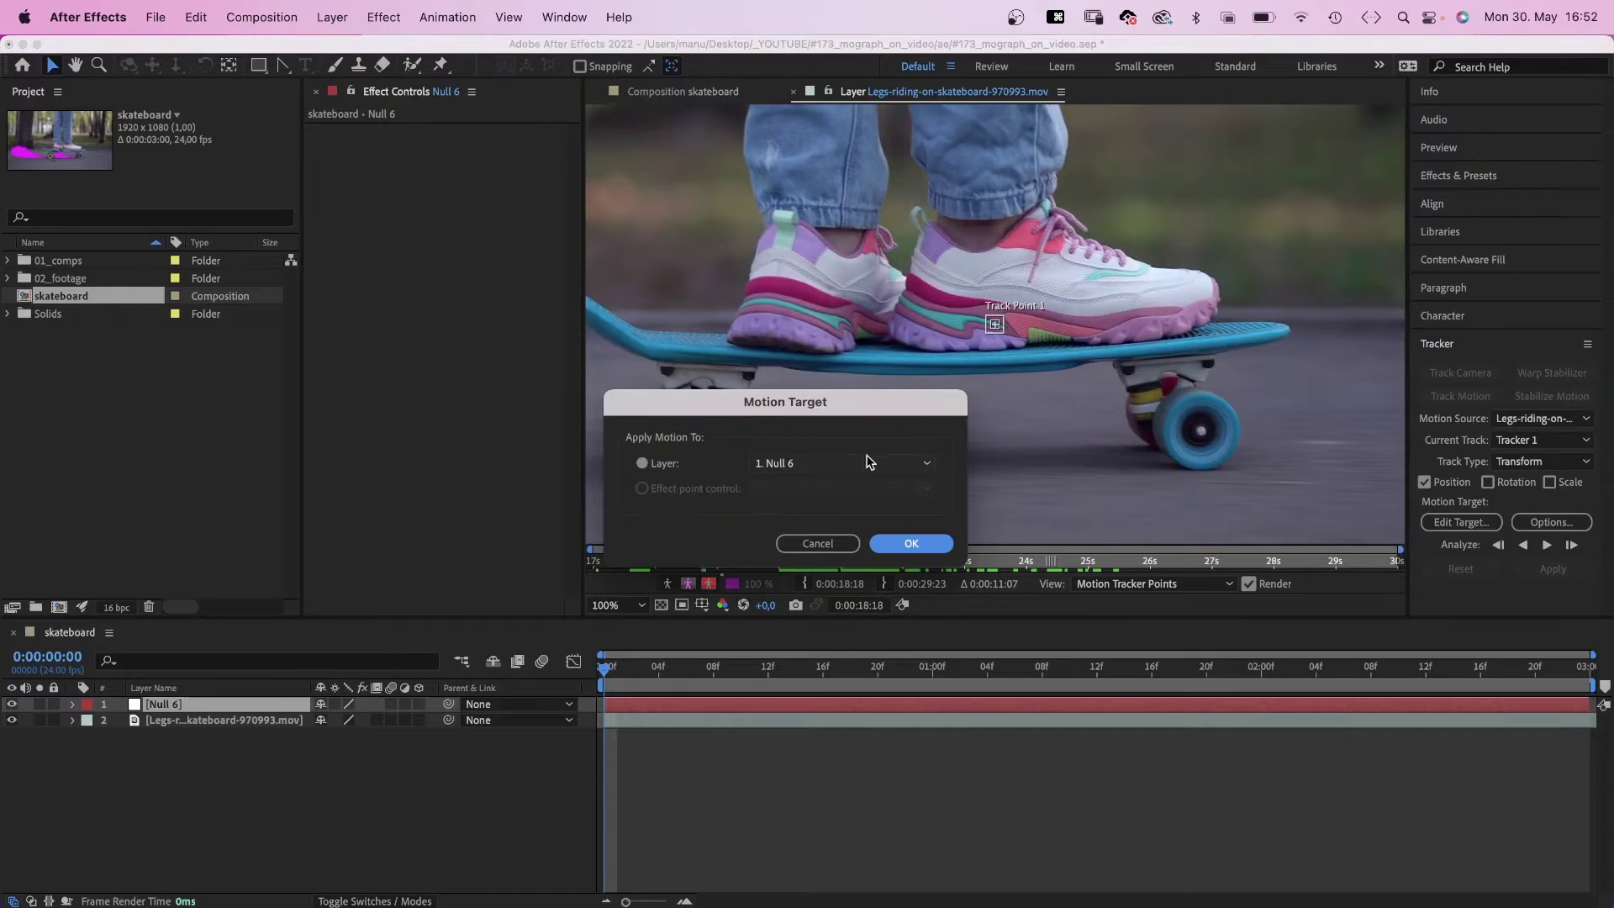
- Confirm Null 6 as target, zoom onto Track Point 1, and analyze forward
left_click(909, 545)
left_click(253, 721)
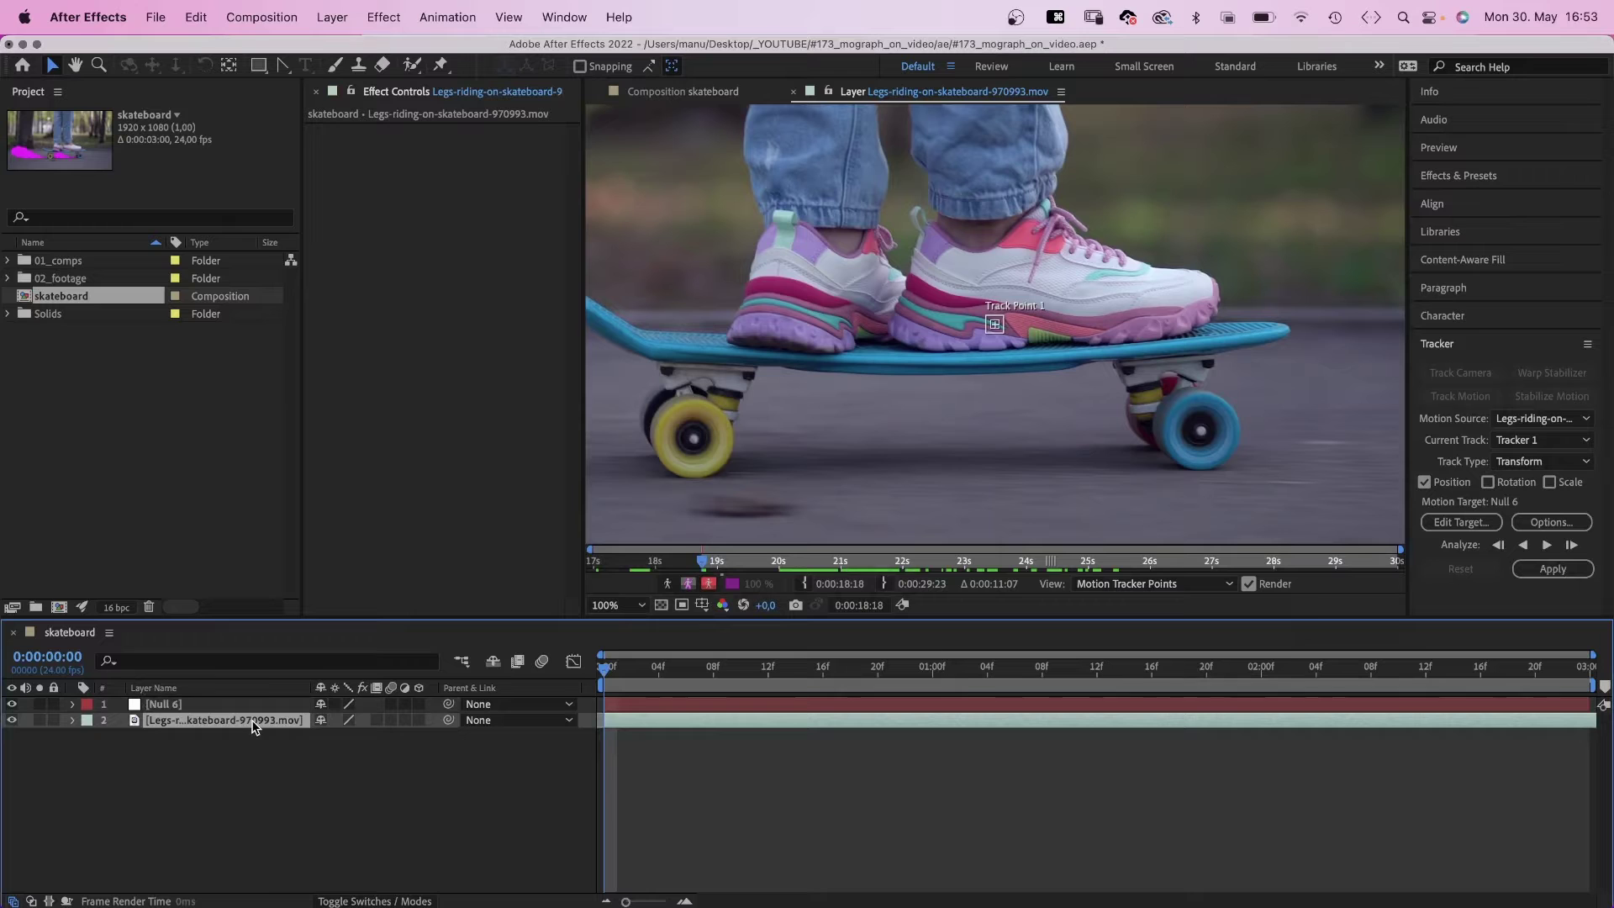
scroll(927, 393, "up", 2)
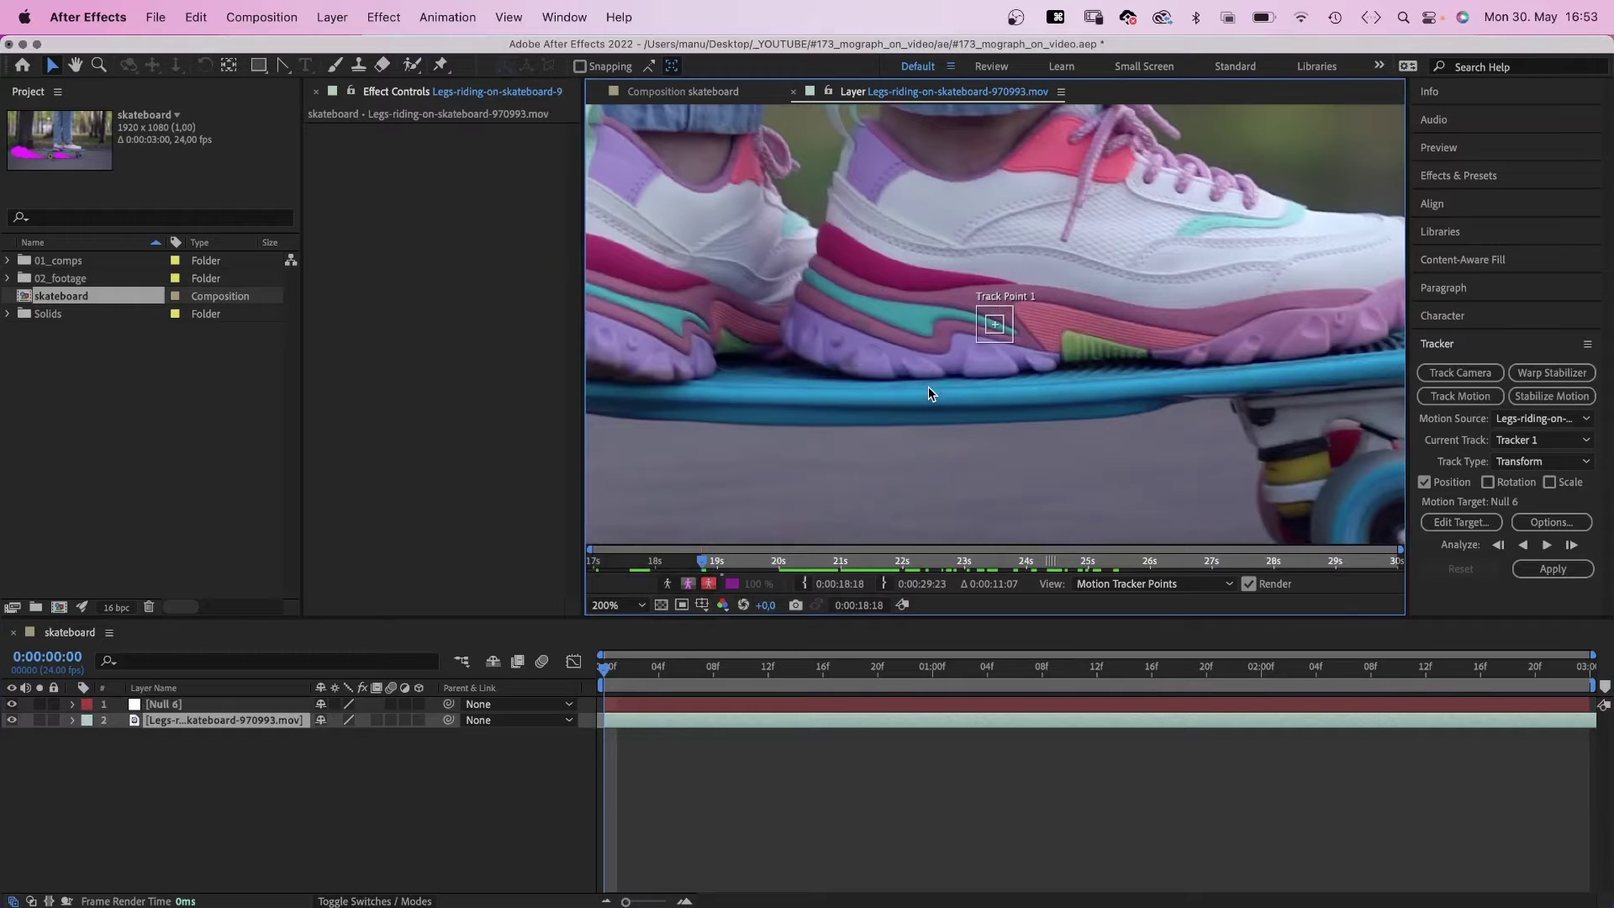
left_click(1013, 348)
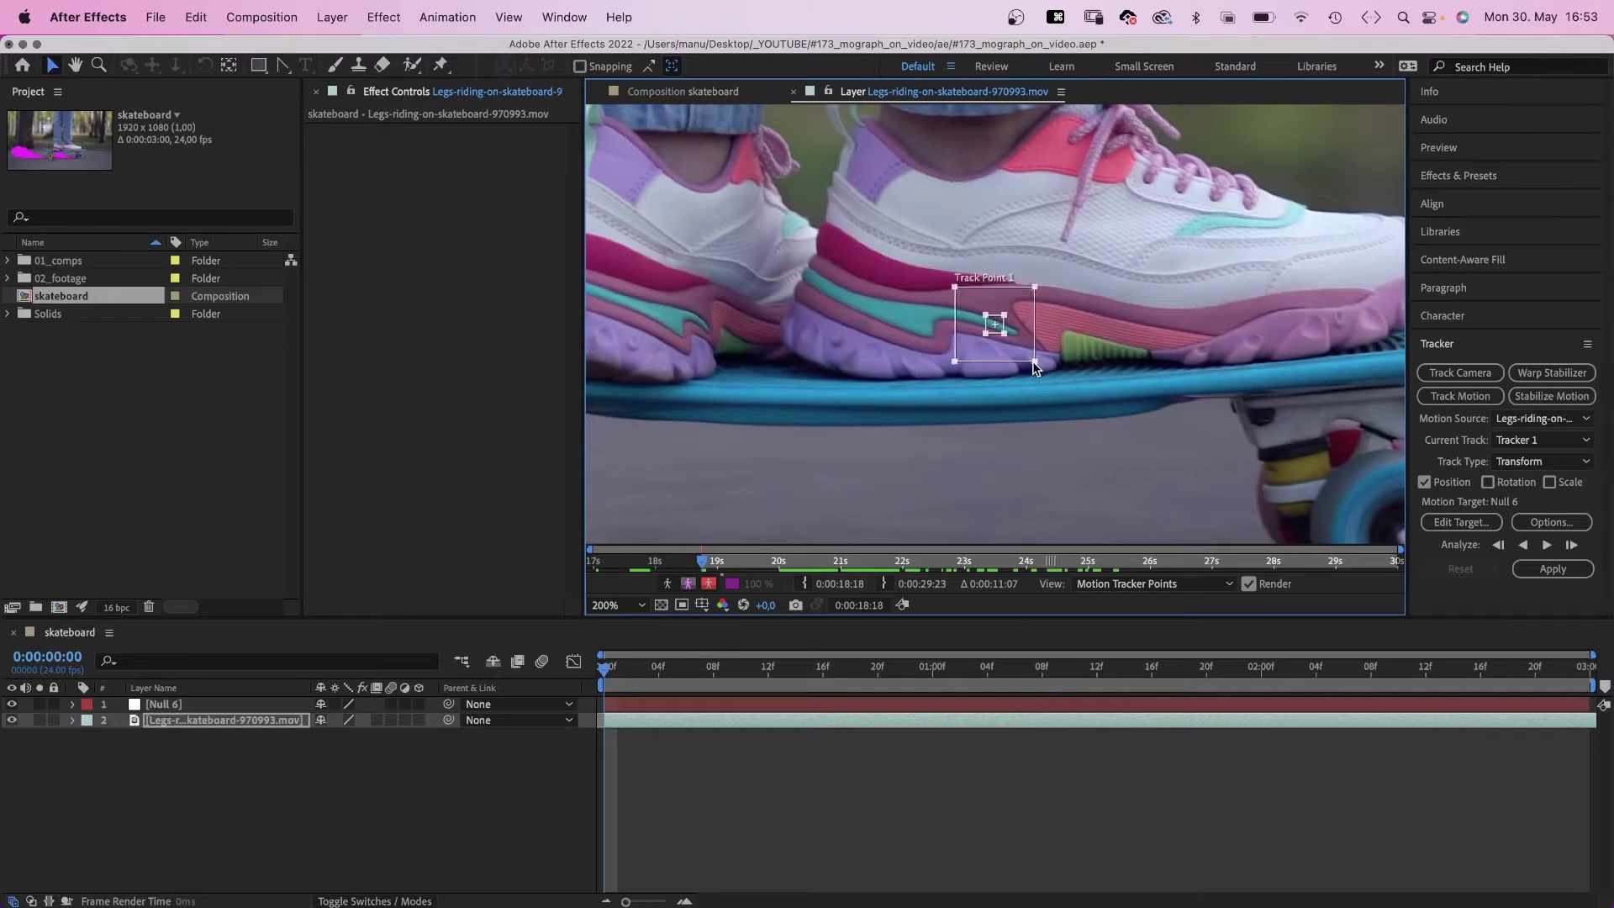
left_click(1004, 337)
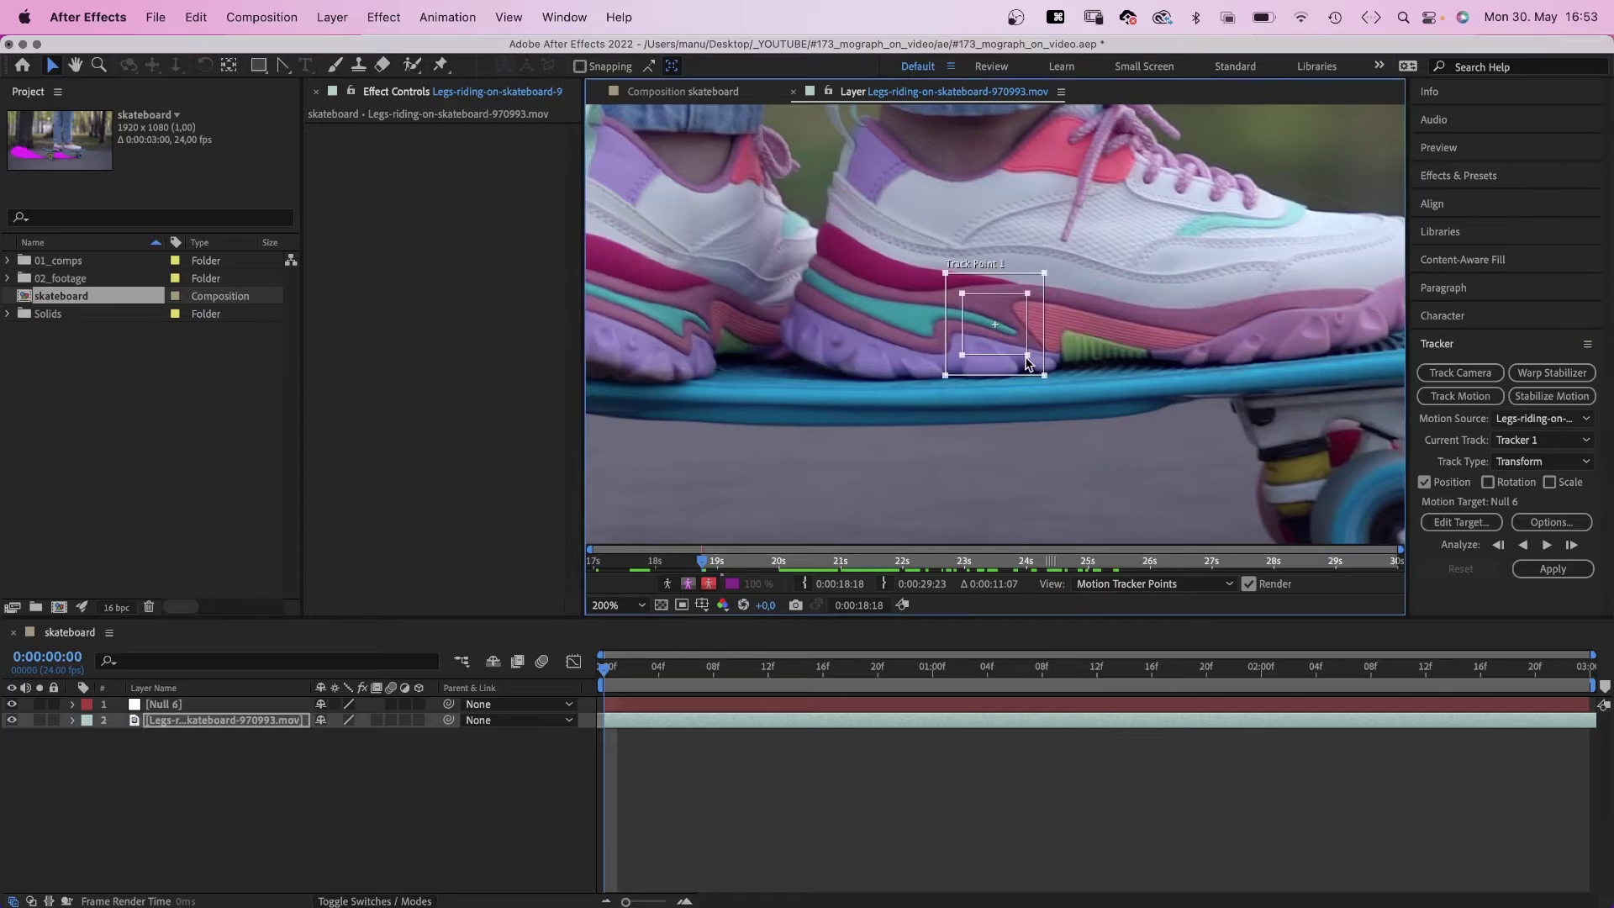
left_click(1027, 362)
left_click_drag(1127, 346, 1214, 353)
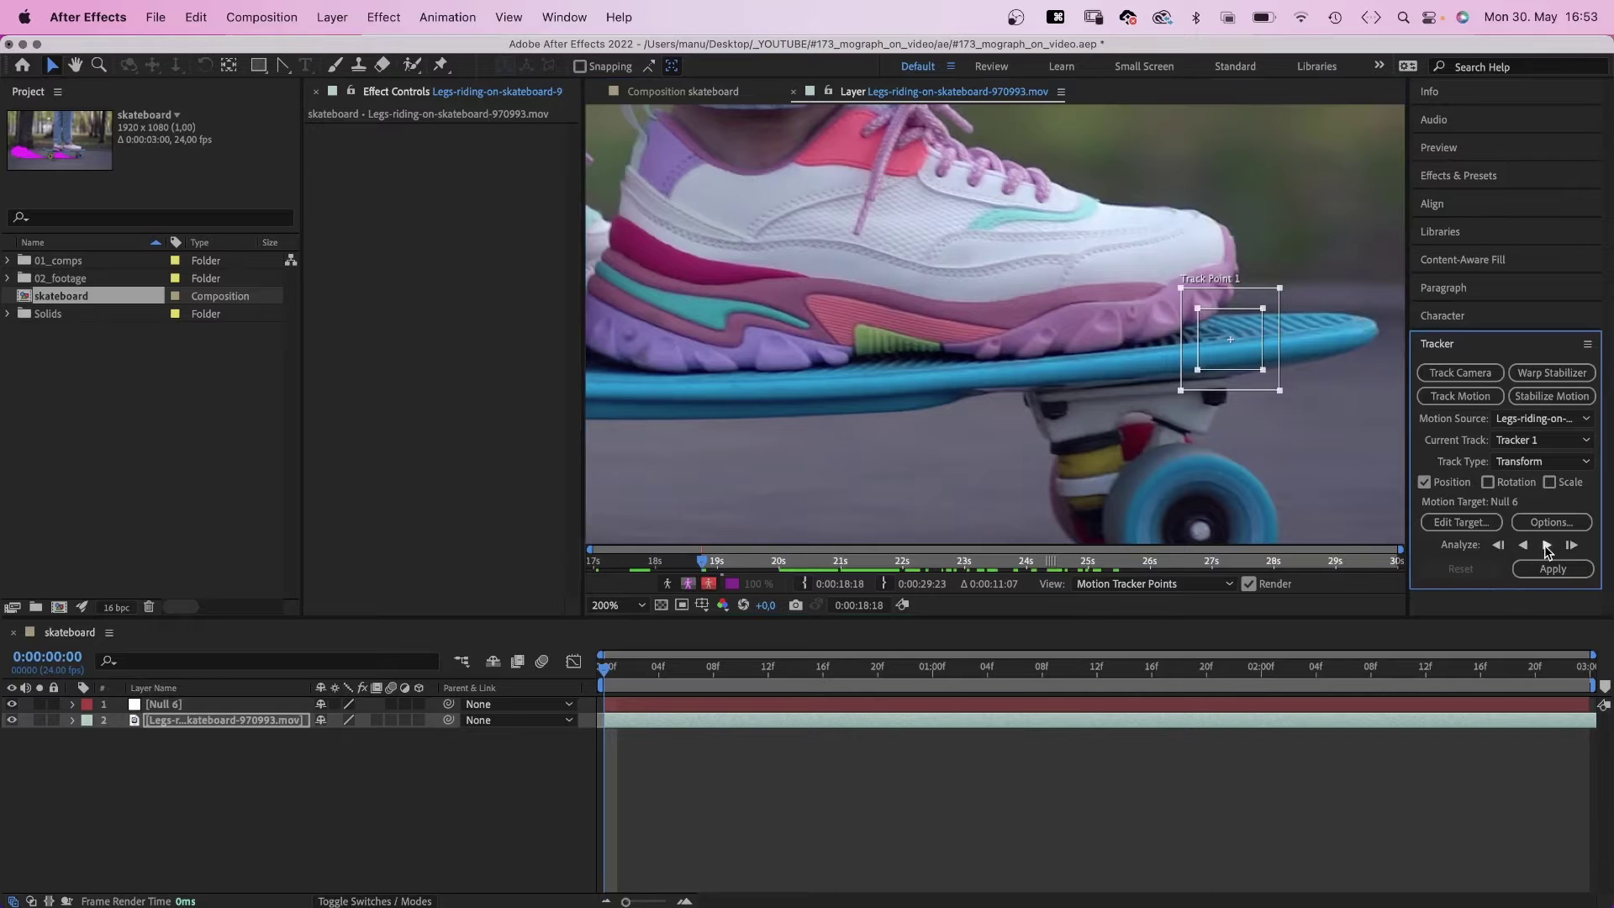
left_click(1546, 545)
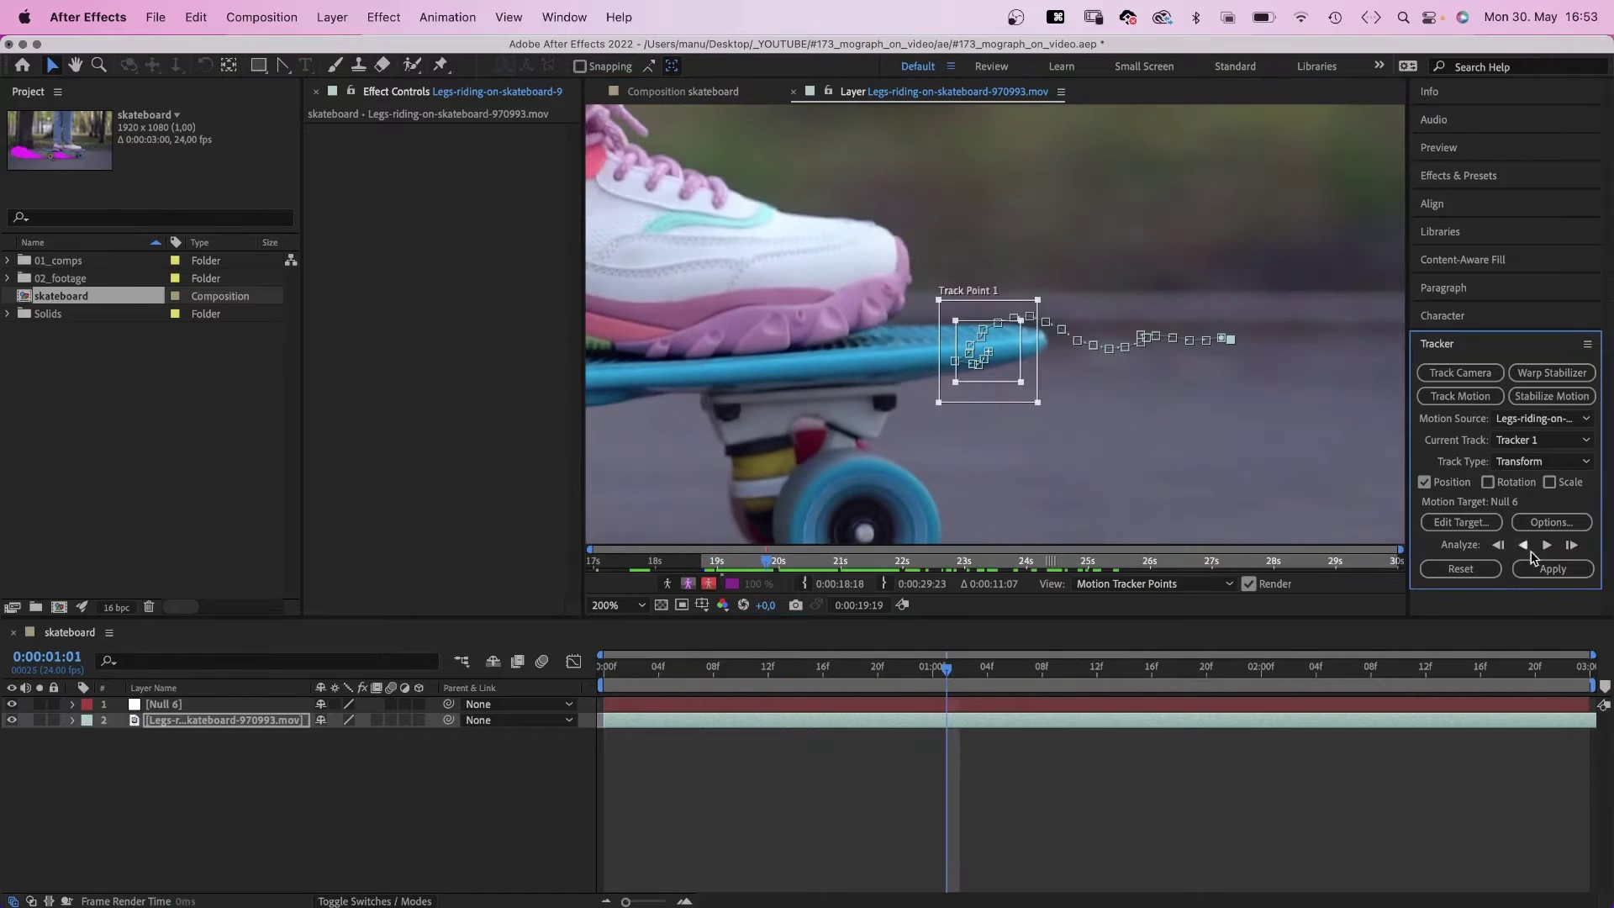
- From frame one, enlarge the search region and re-track the board's front edge
left_click(844, 676)
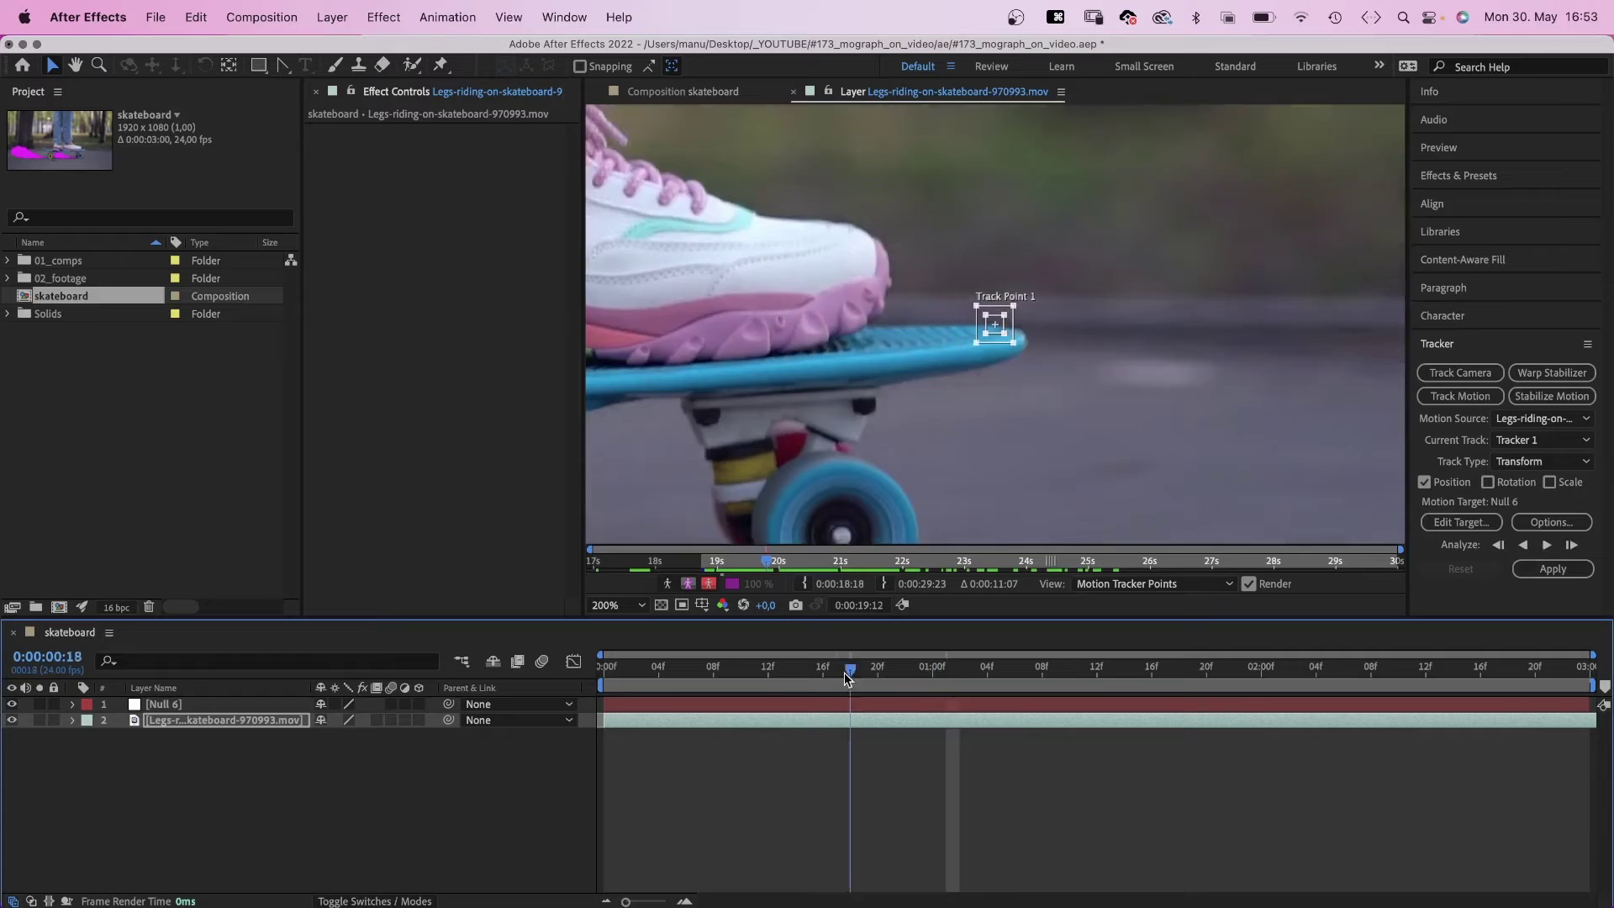
key("Home")
left_click_drag(1014, 343, 1056, 383)
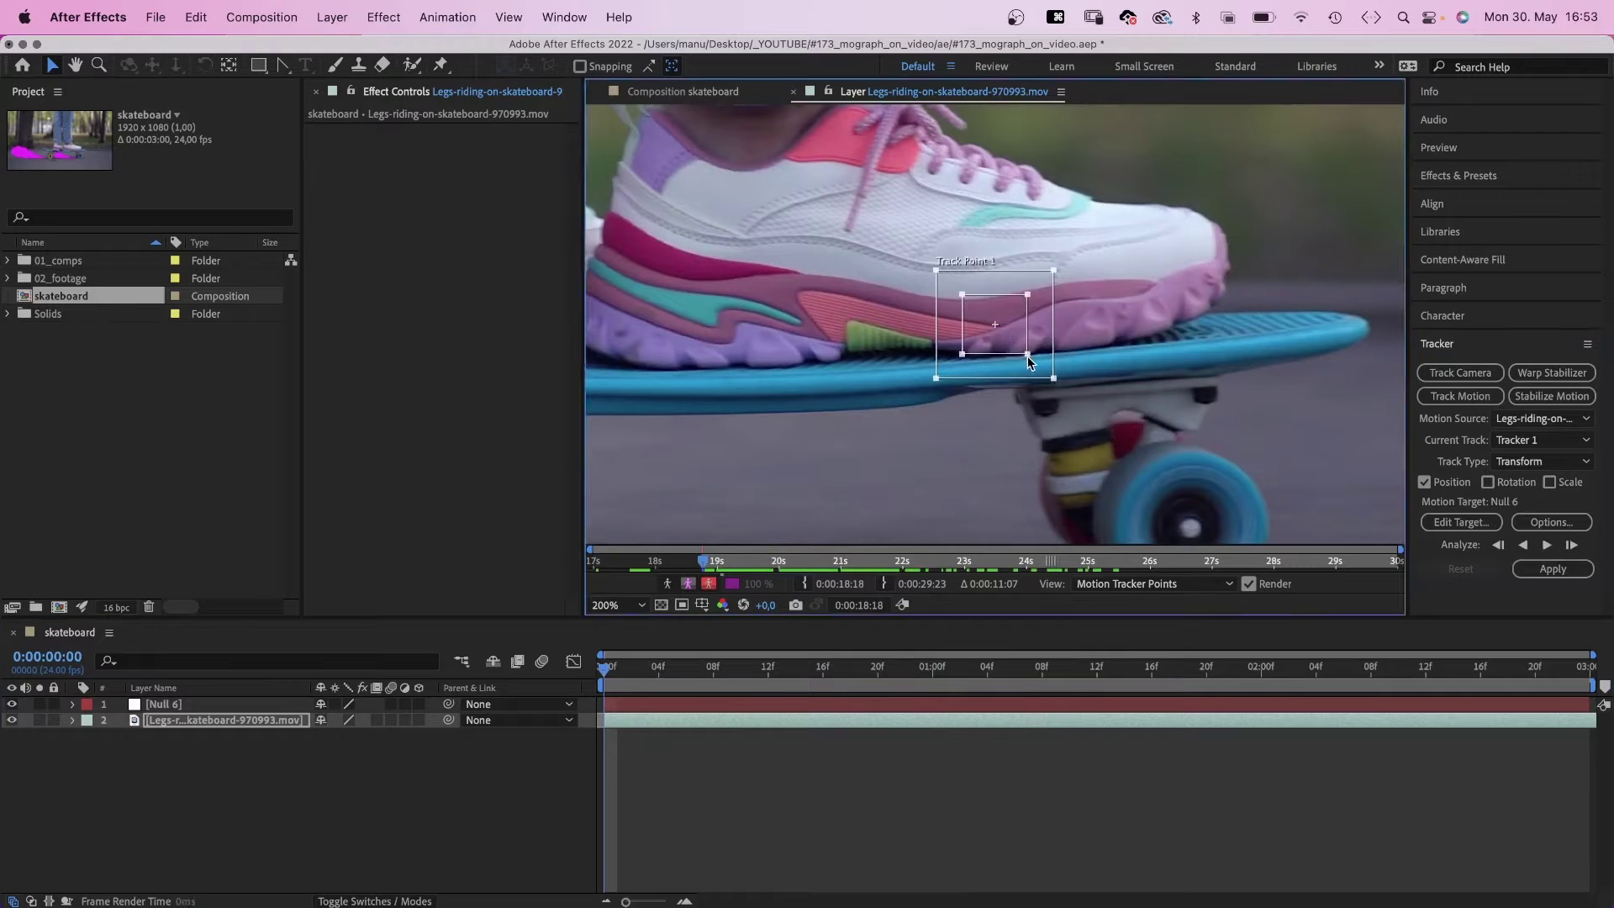
left_click_drag(995, 338, 1208, 352)
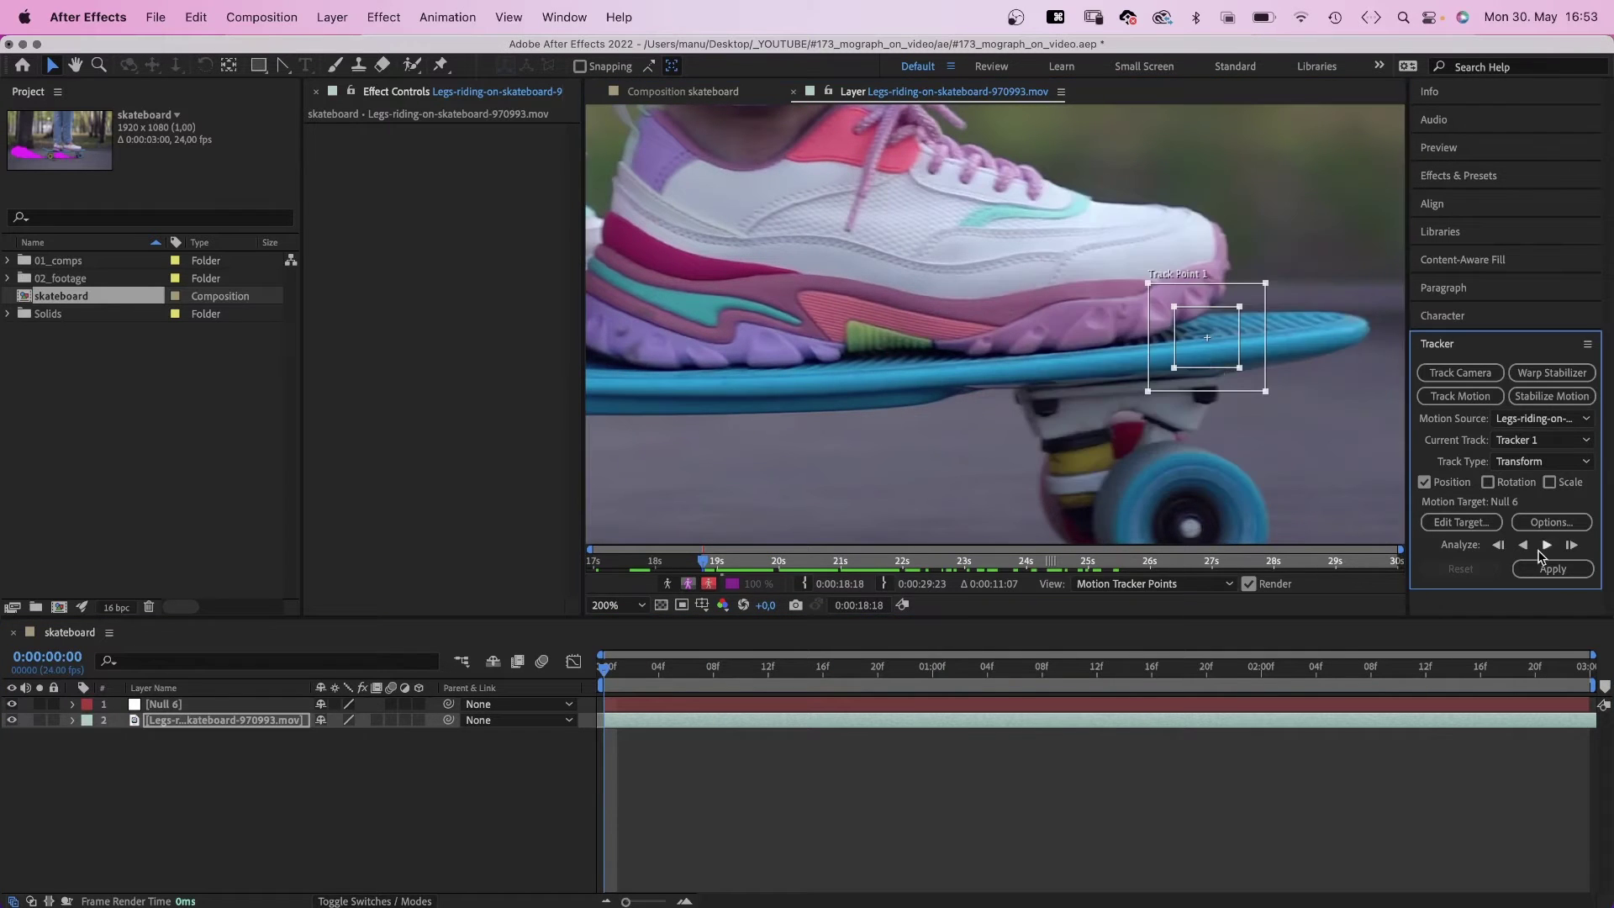
left_click(1545, 546)
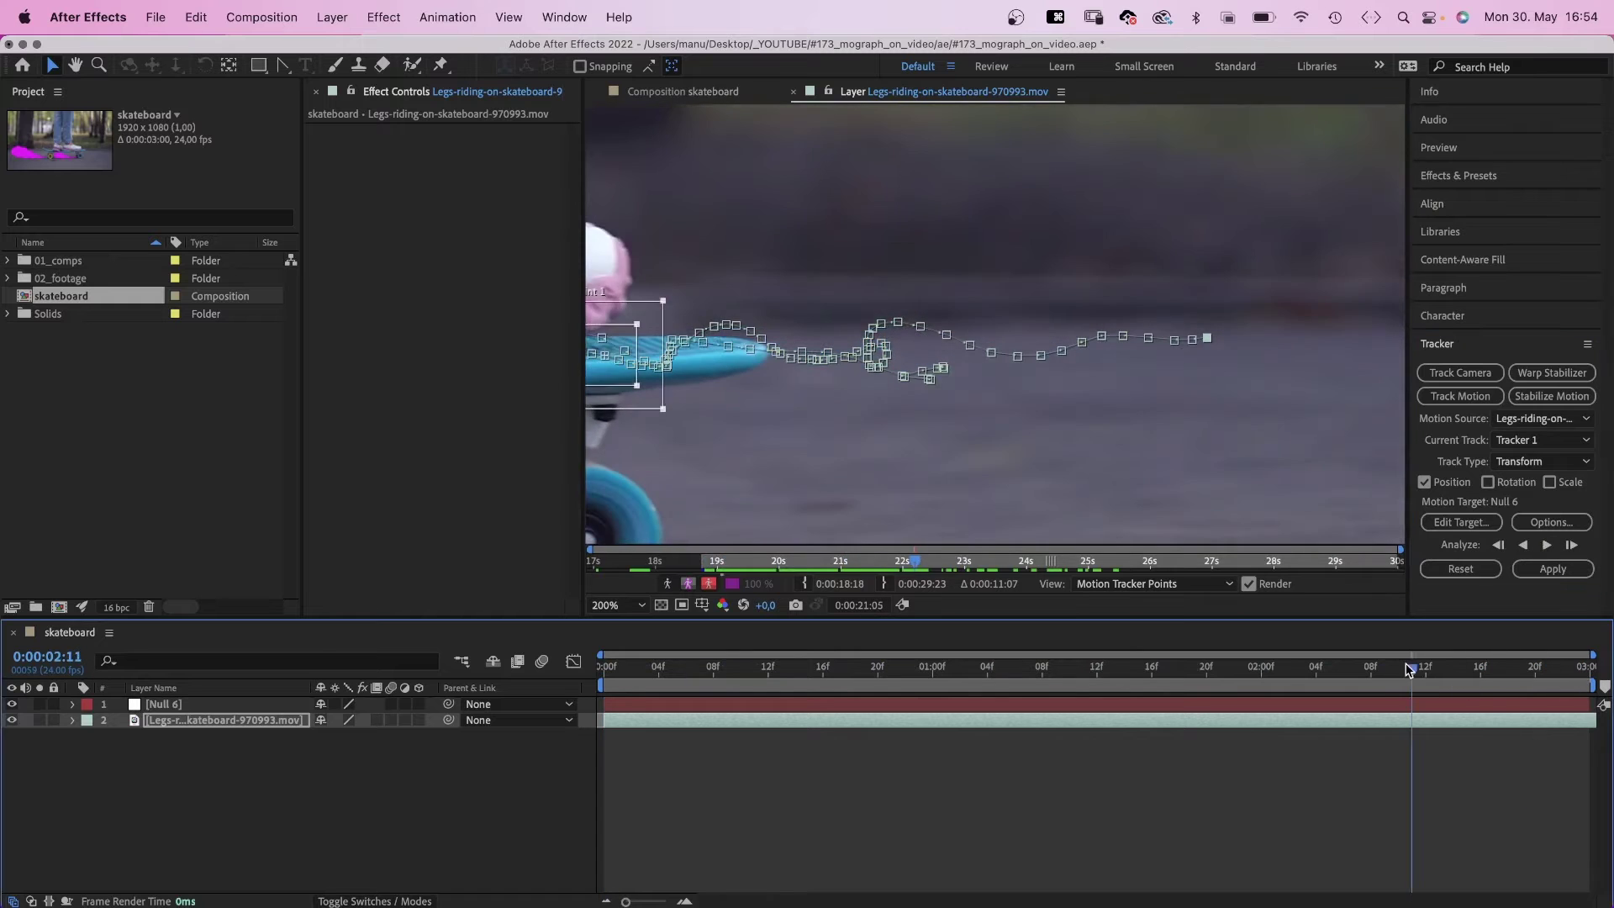
key("comma")
key("comma")
left_click_drag(1409, 668, 589, 789)
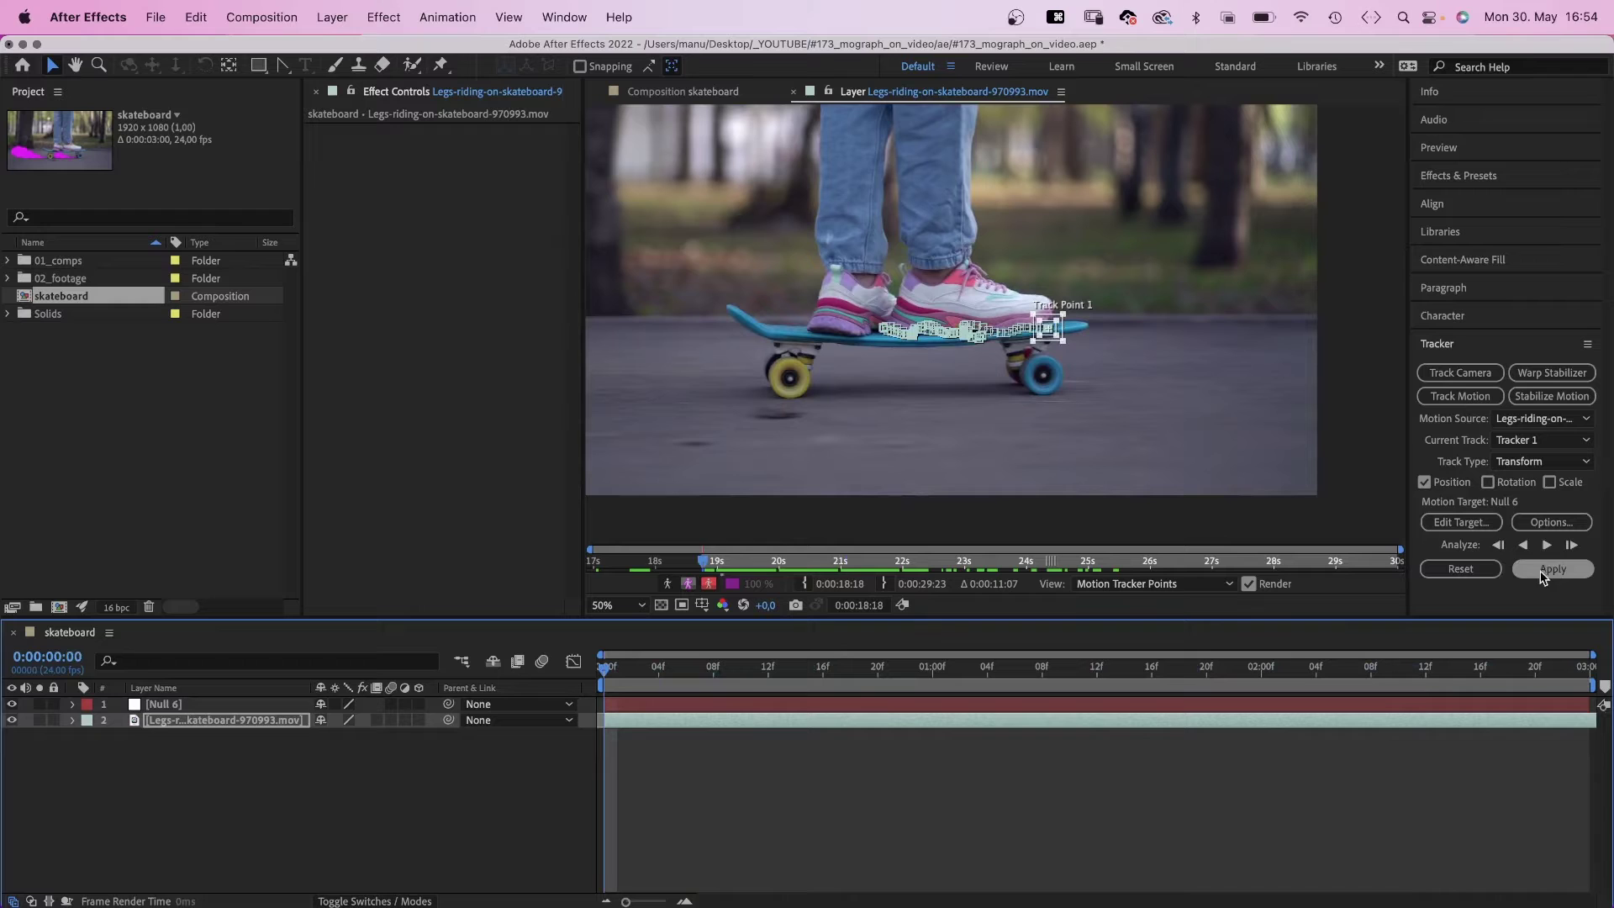
- Apply the skateboard track to Null 6 in both X and Y dimensions
left_click(1550, 571)
left_click(792, 474)
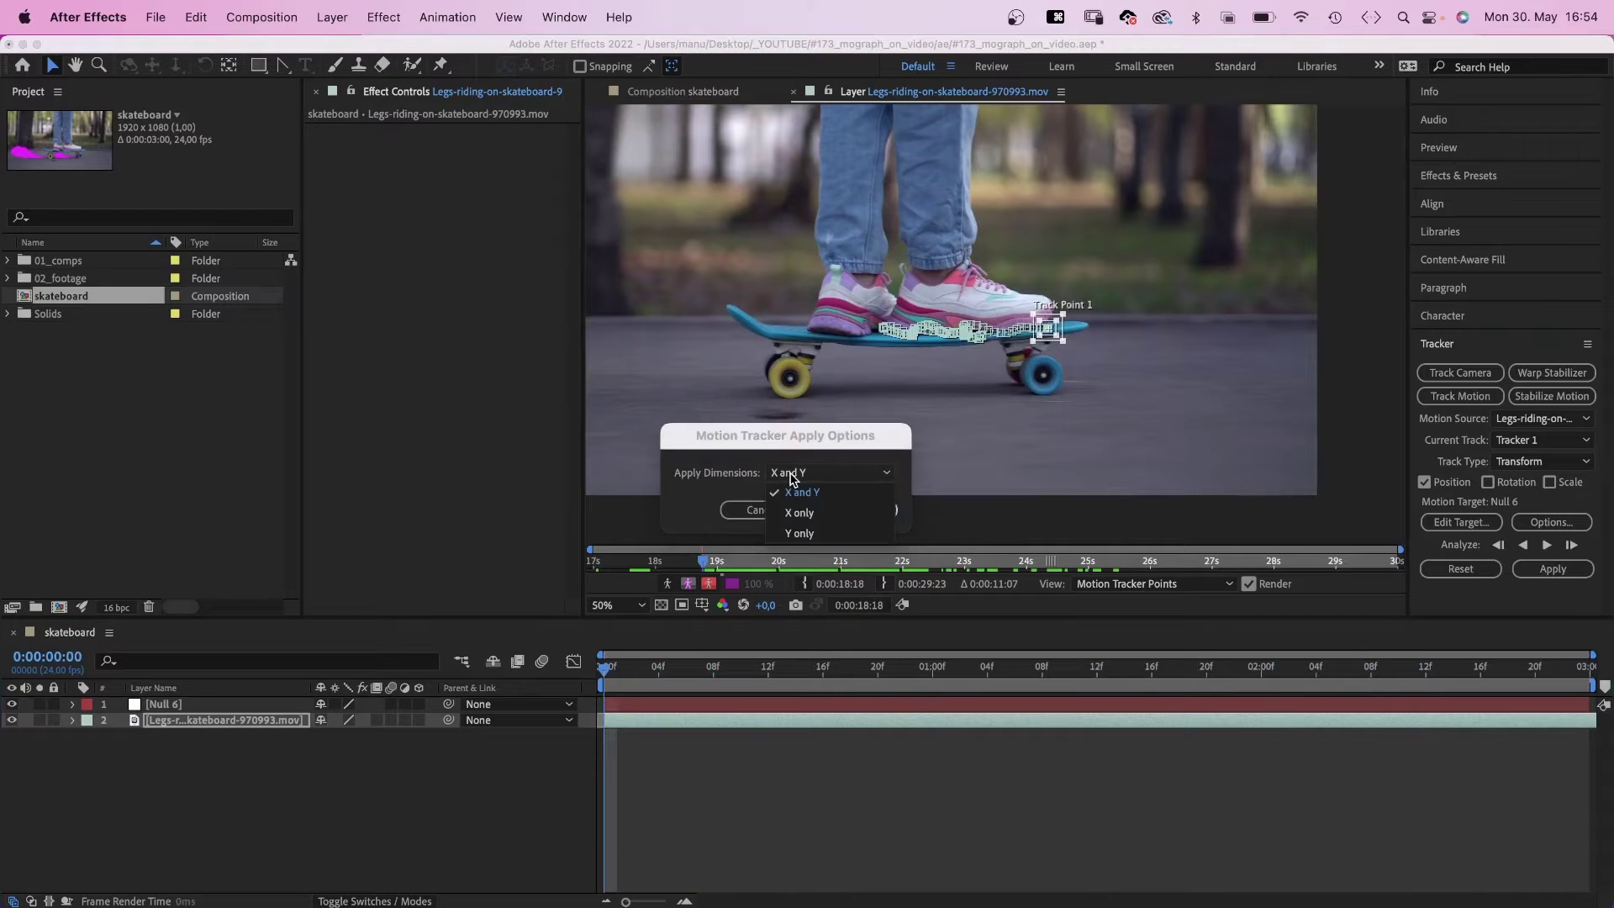
left_click(849, 491)
left_click(853, 509)
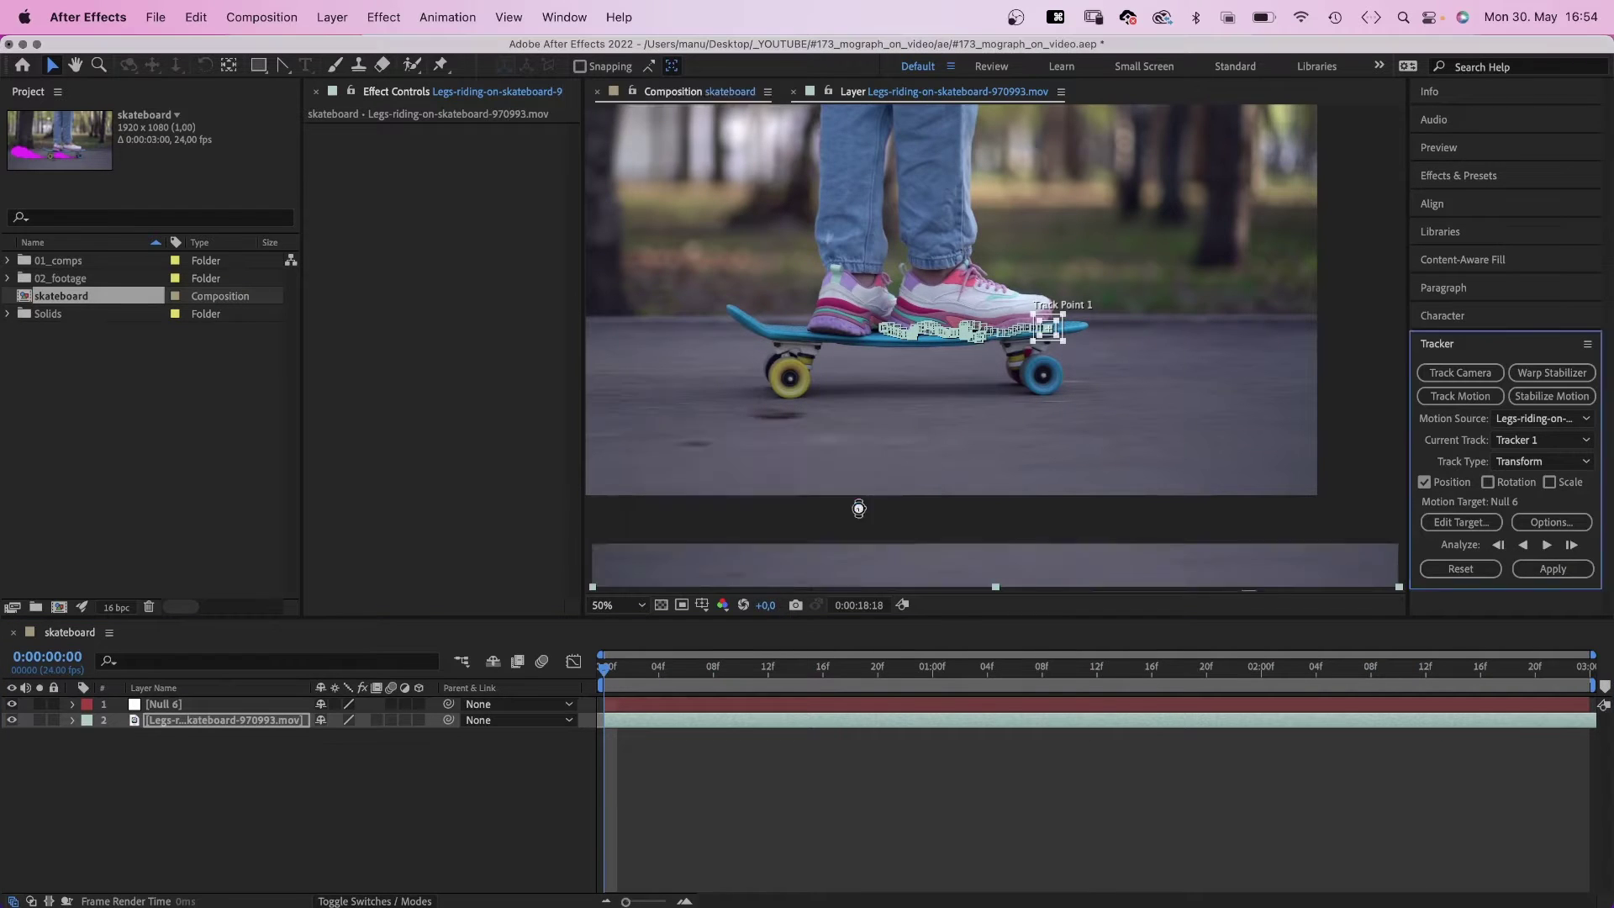
- Reveal Null 6's Position keyframes and preview the tracked motion
left_click(74, 719)
left_click(74, 704)
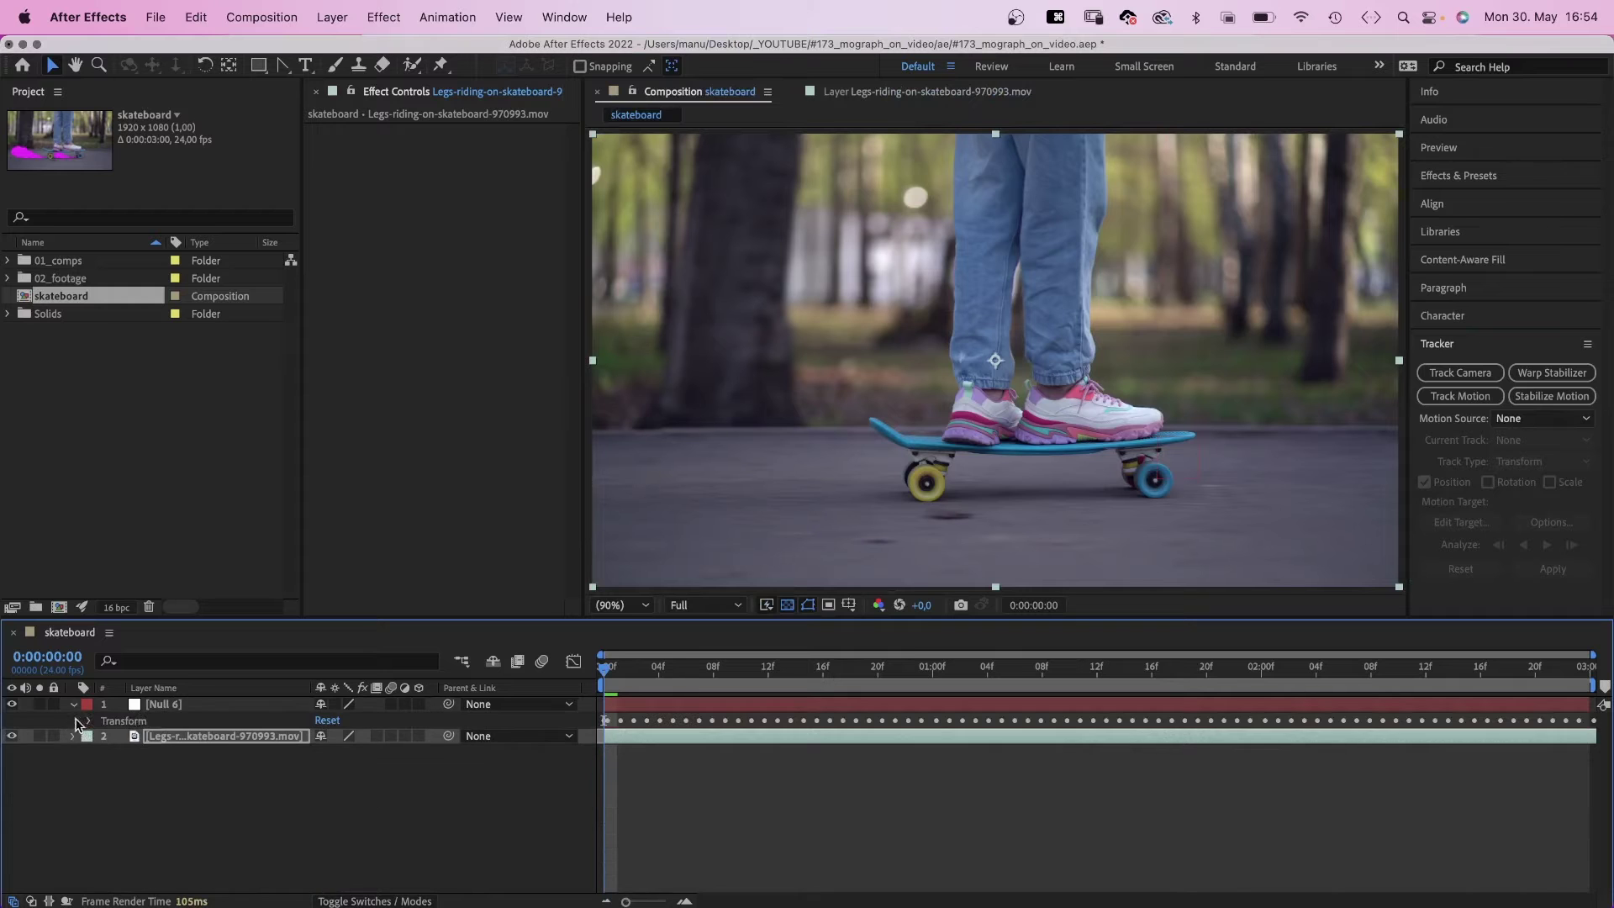
left_click(155, 706)
key("space")
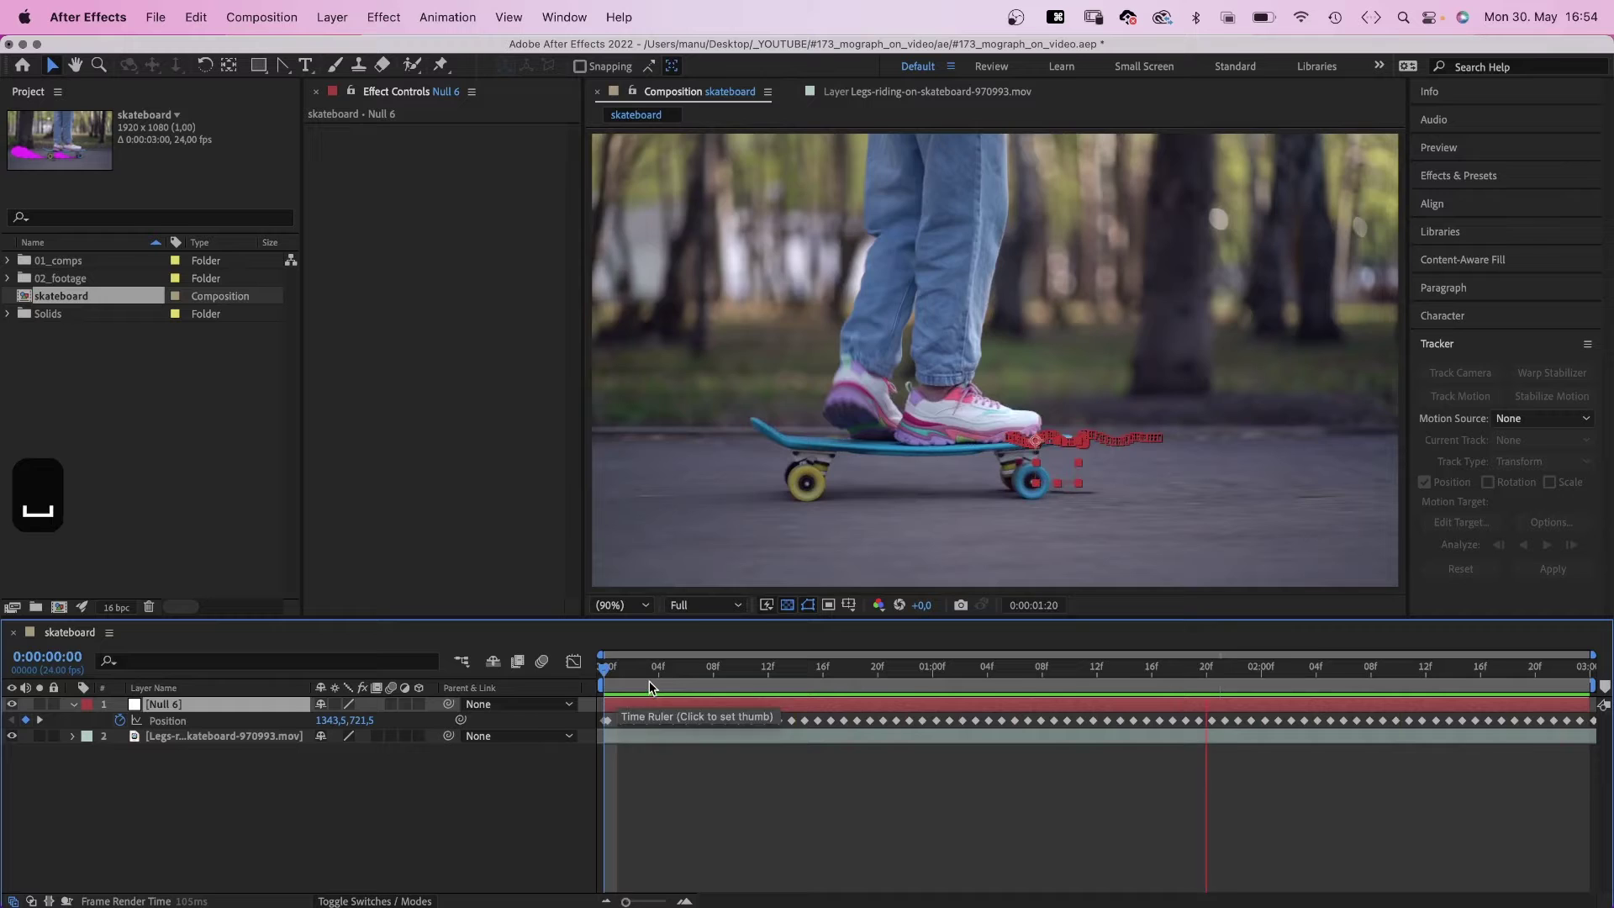
key("space")
- Draw Shape Layer 1, a magenta pen shape under the skateboard deck between the wheels
key("u")
left_click(330, 799)
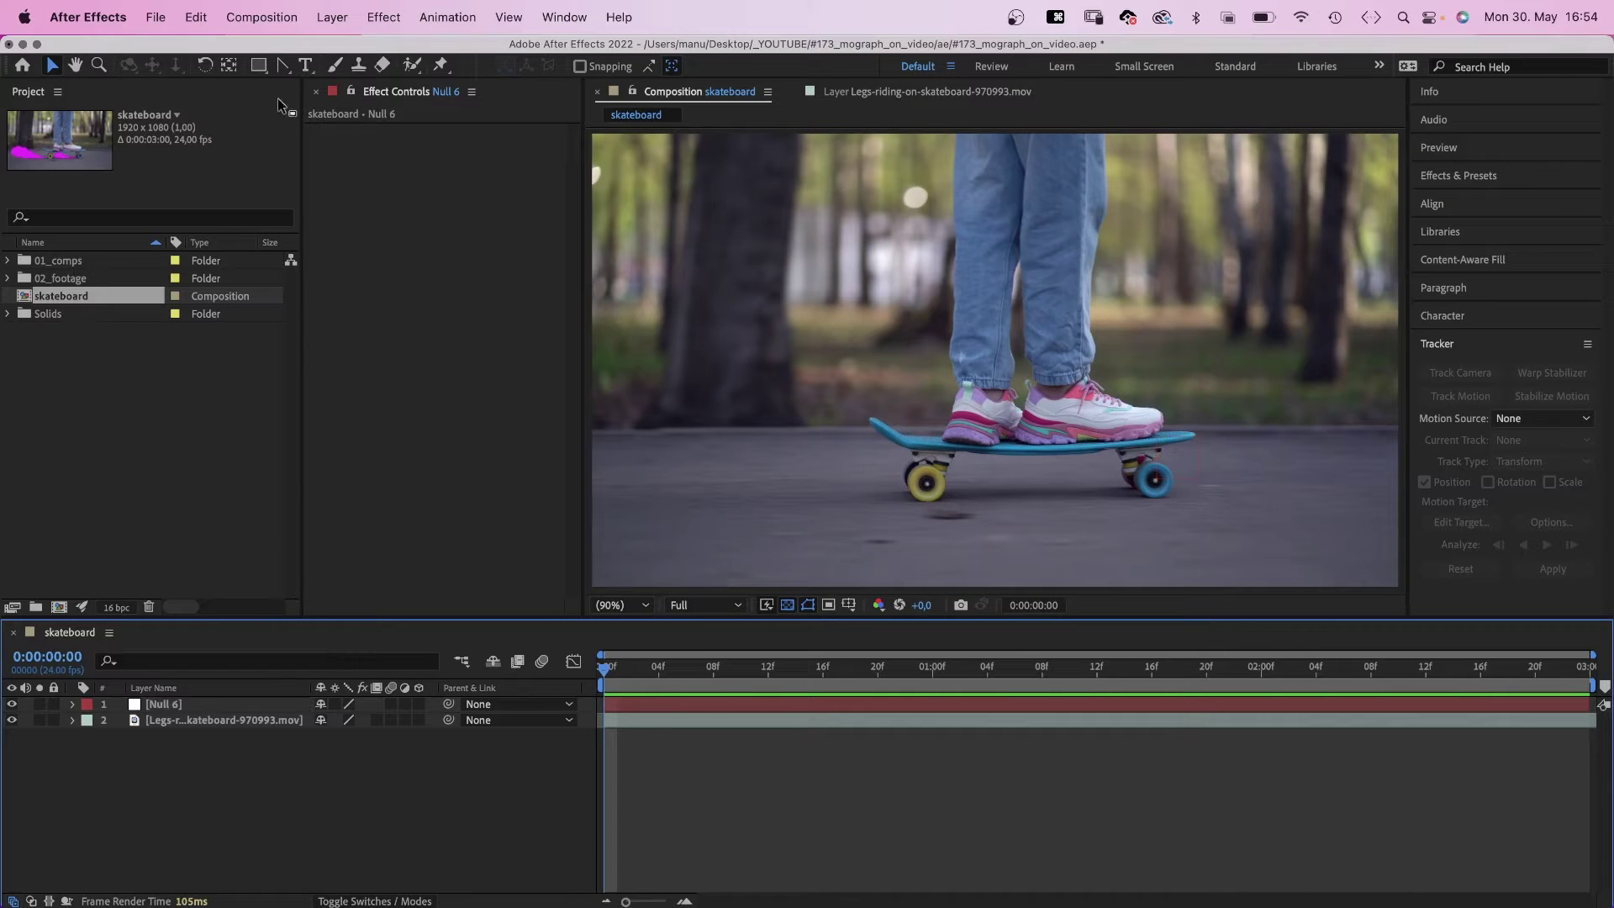
left_click(284, 67)
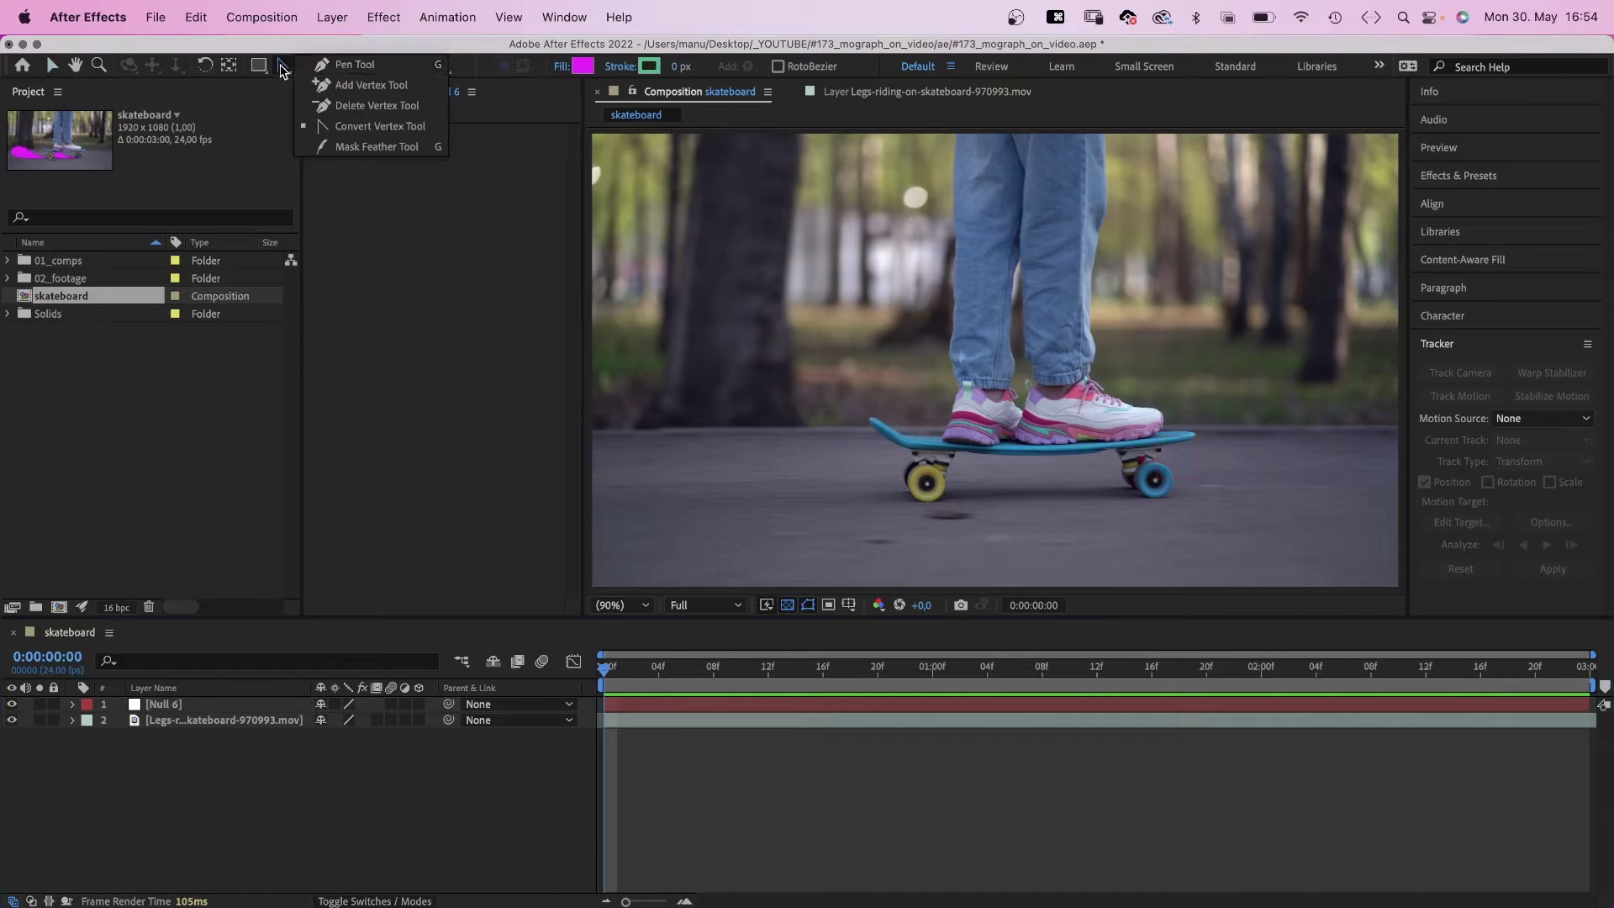
left_click(1138, 499)
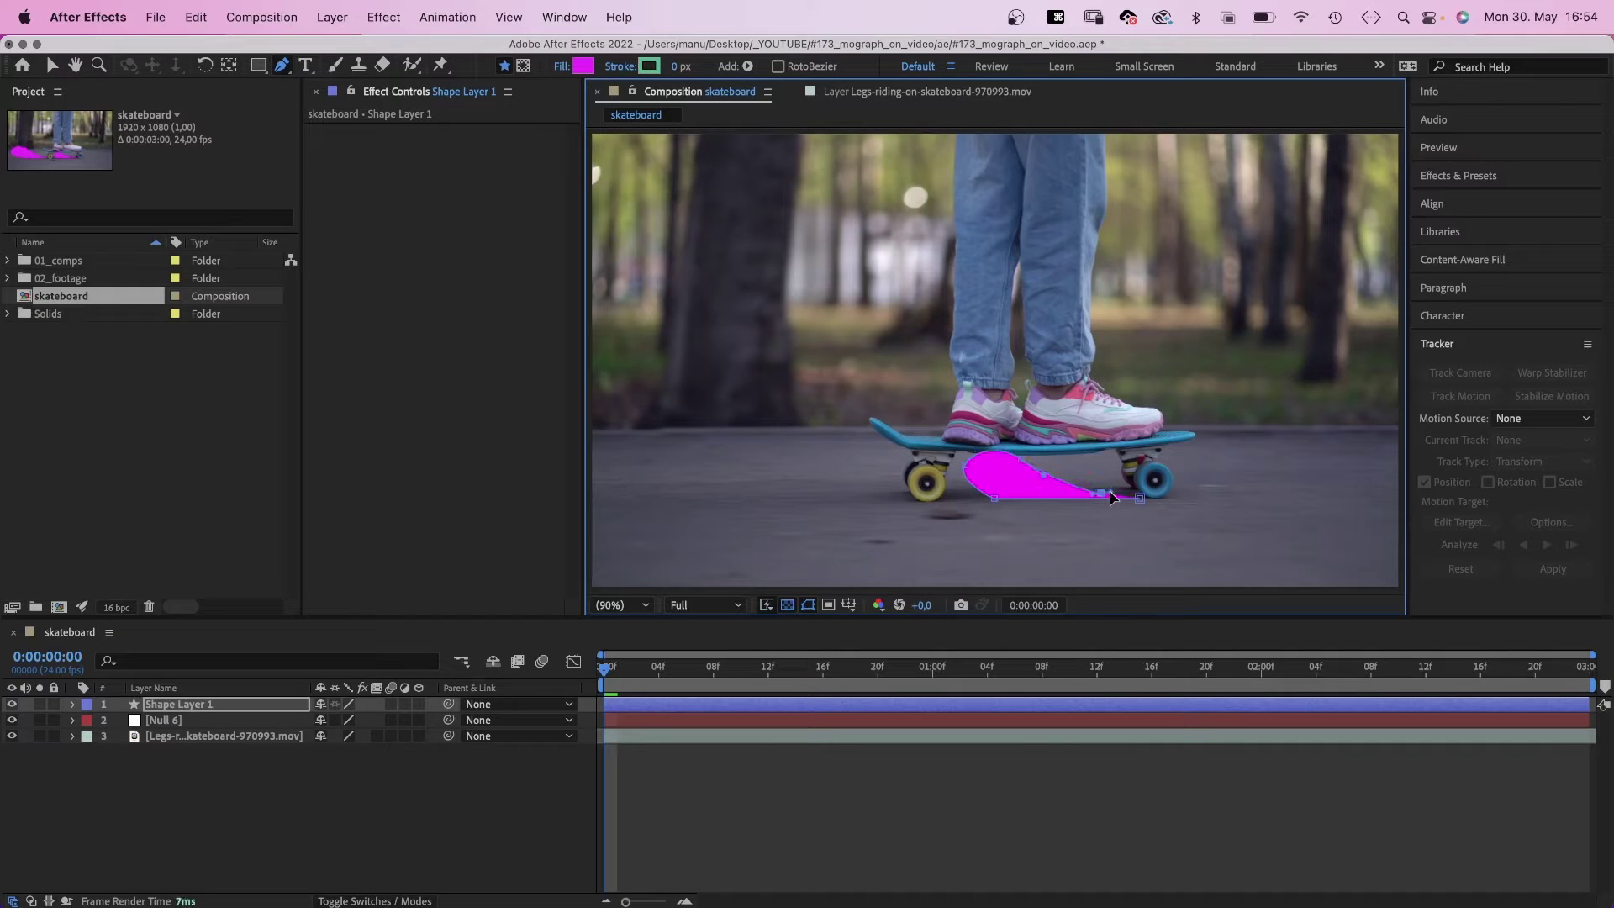
key("v")
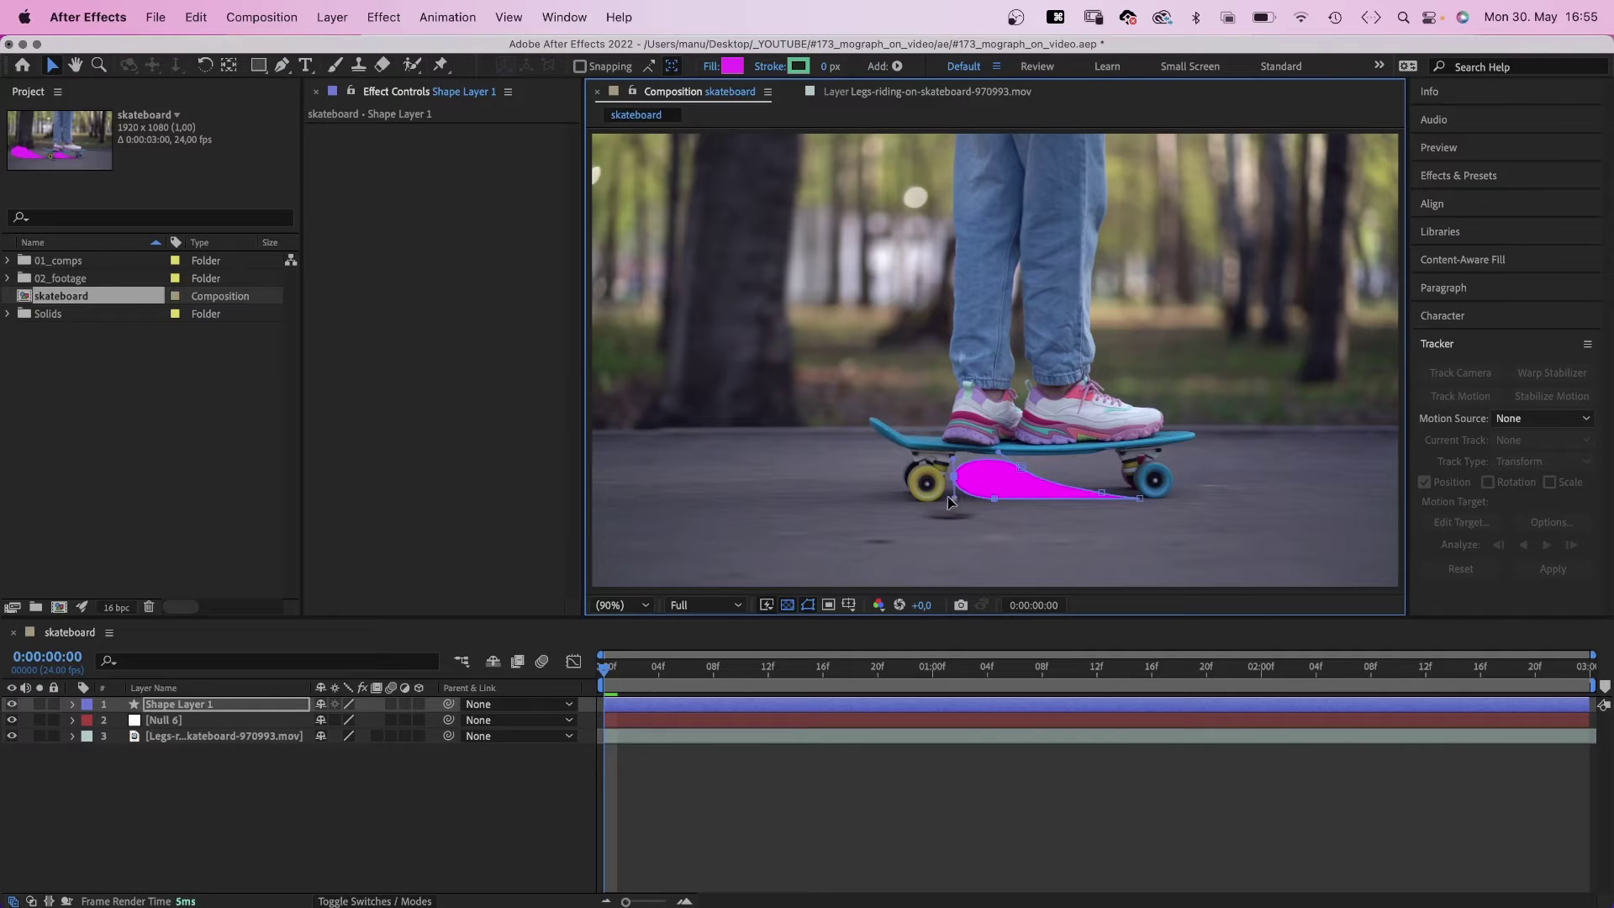
- Apply Wave Warp to Shape Layer 1 and parent it to Null 6
left_click(1460, 176)
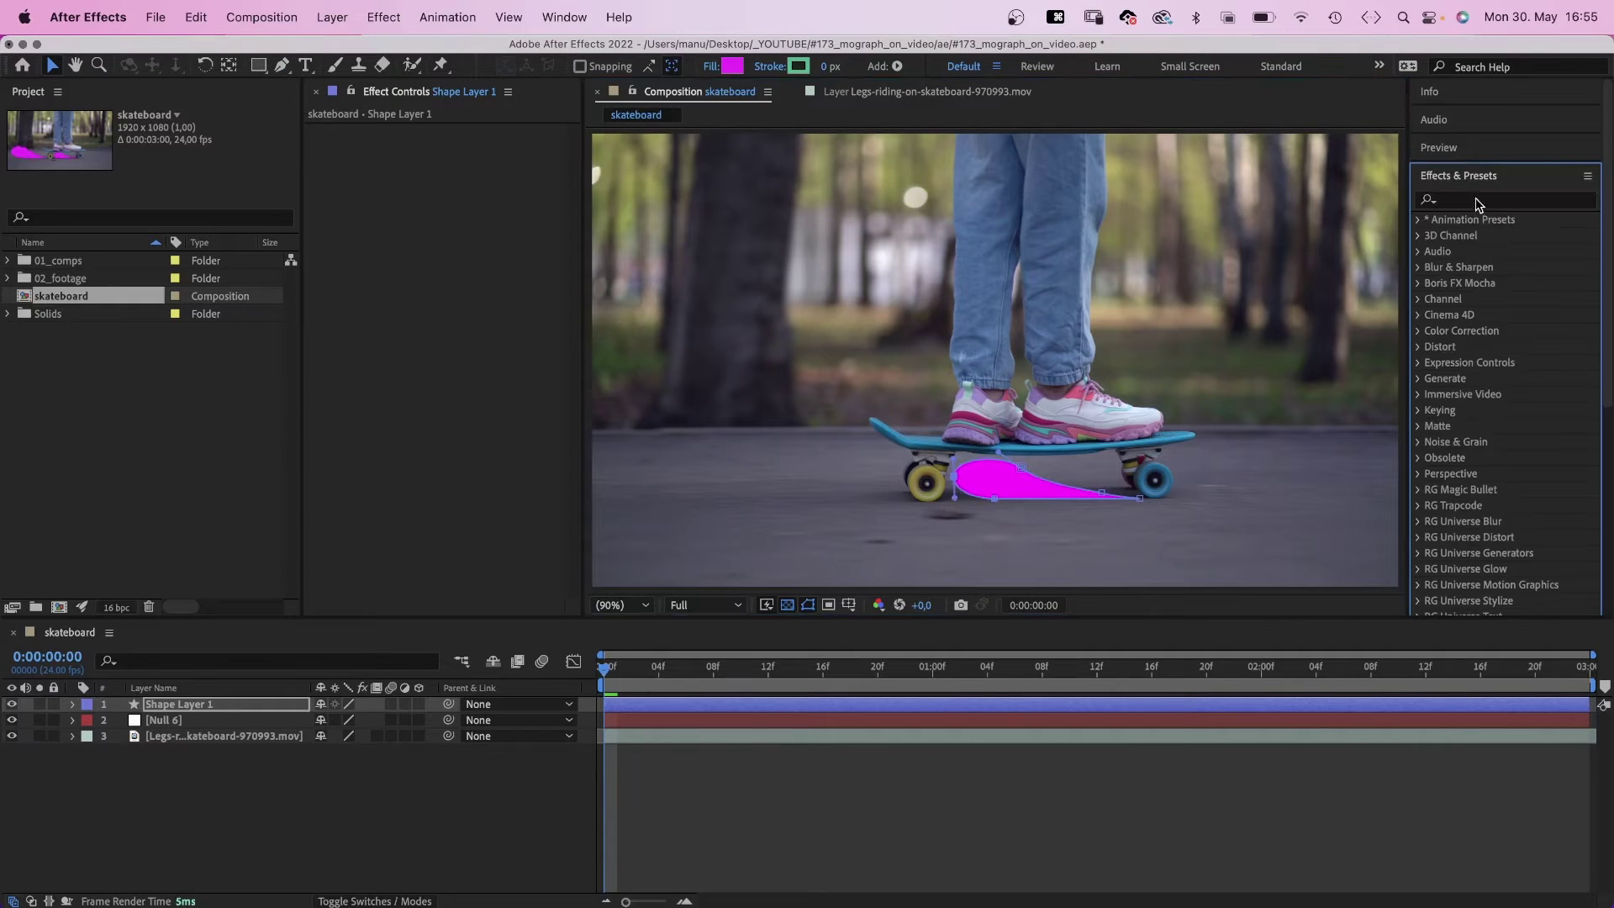
type("wave")
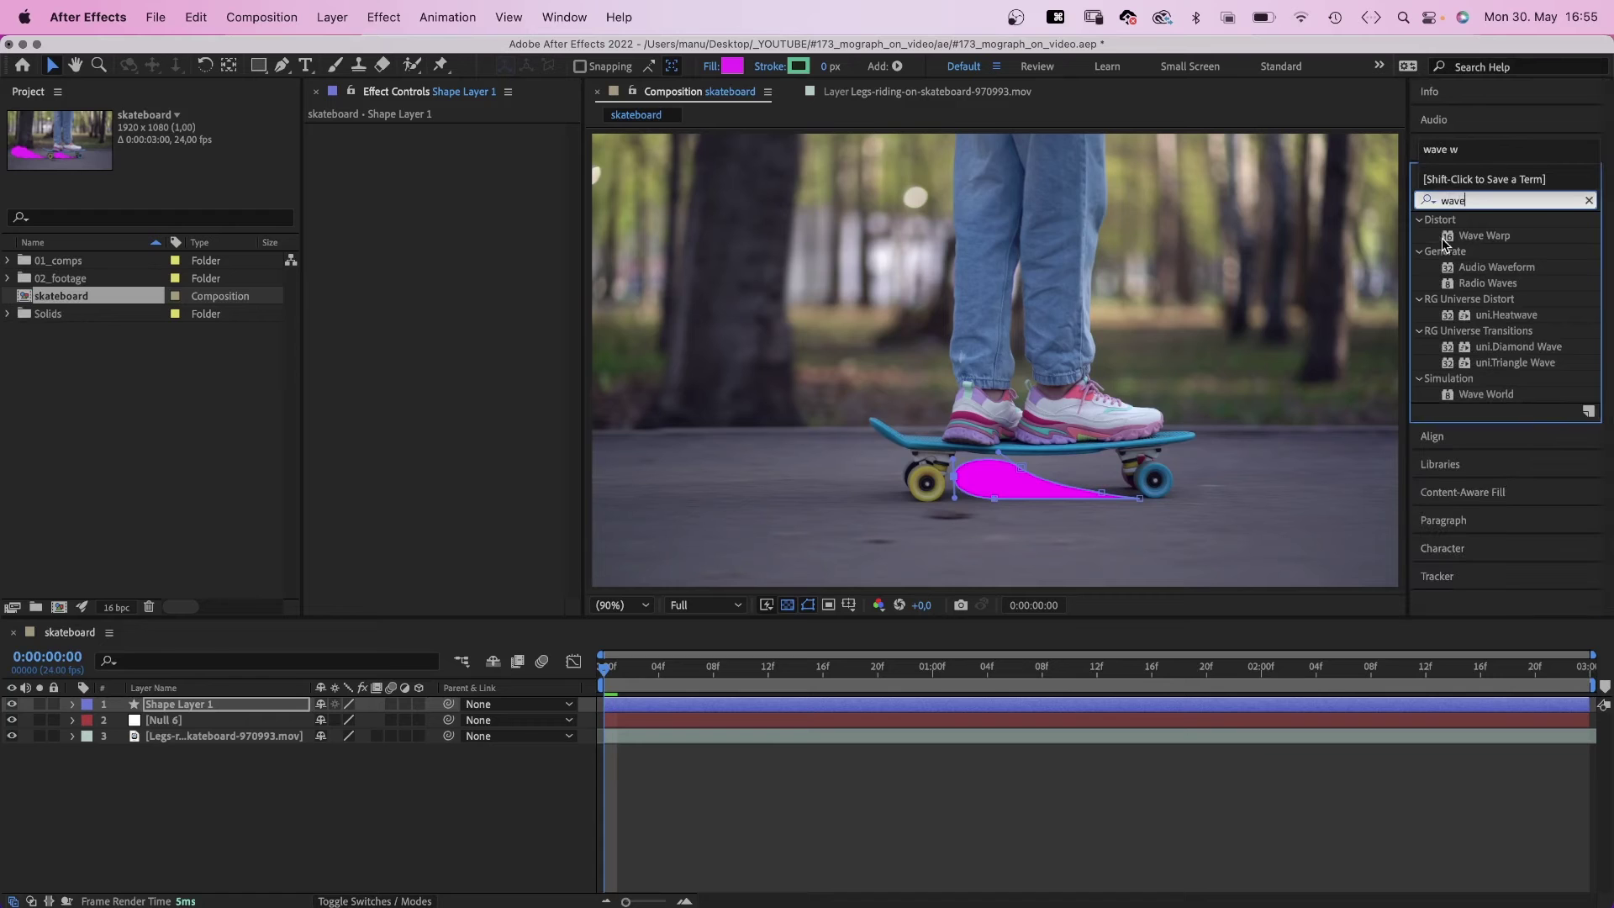
left_click_drag(1444, 242, 475, 252)
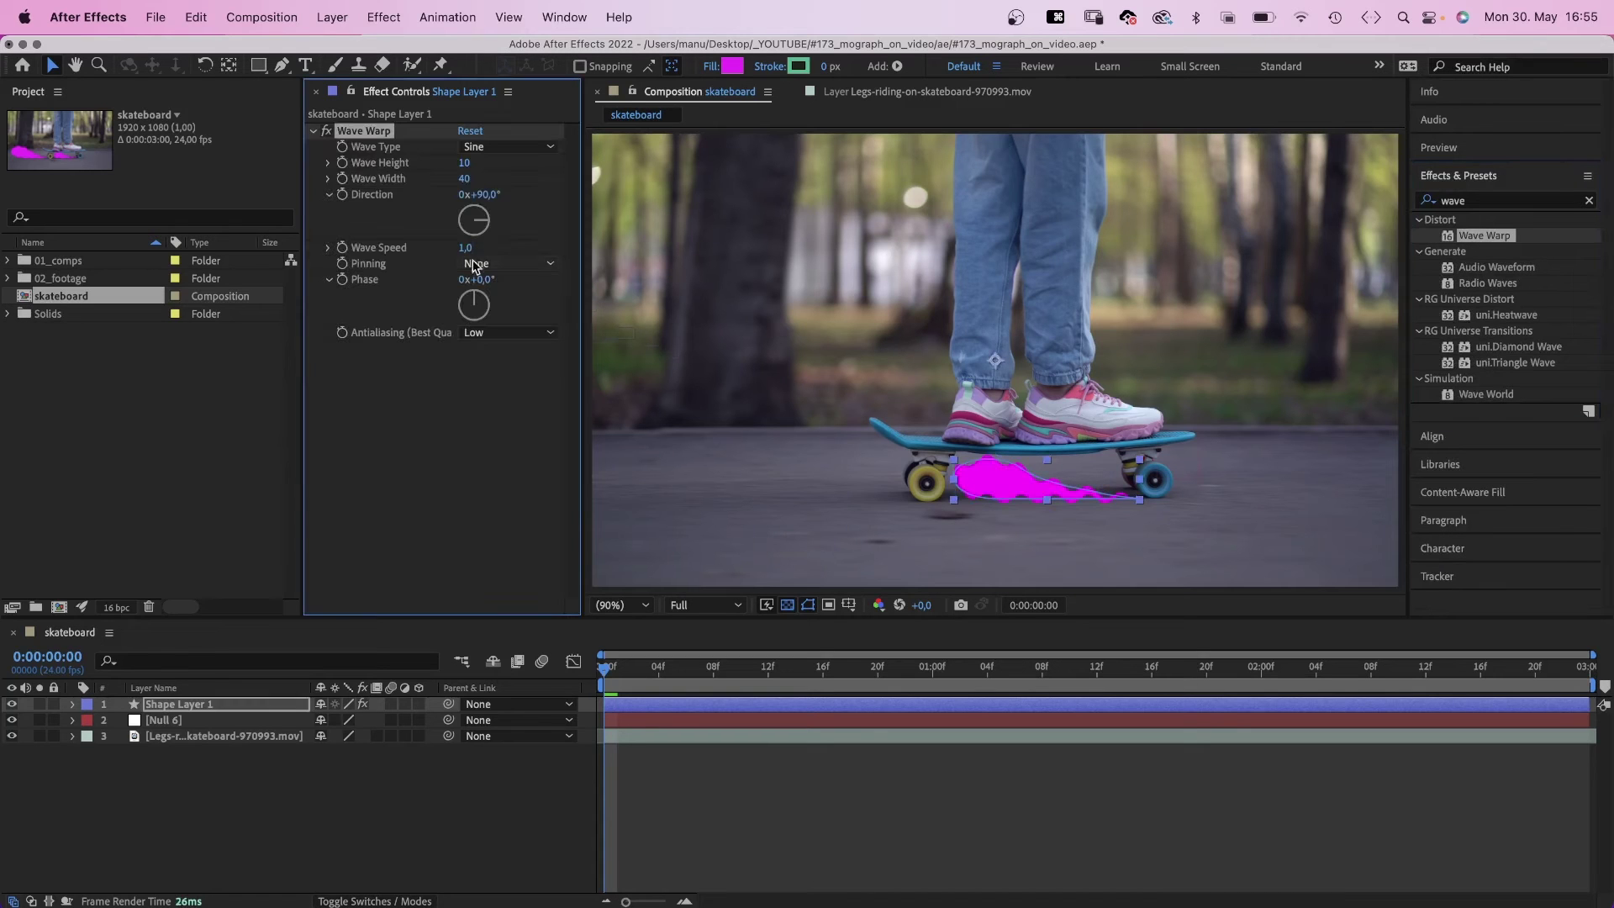
left_click(452, 708)
left_click_drag(310, 710, 274, 728)
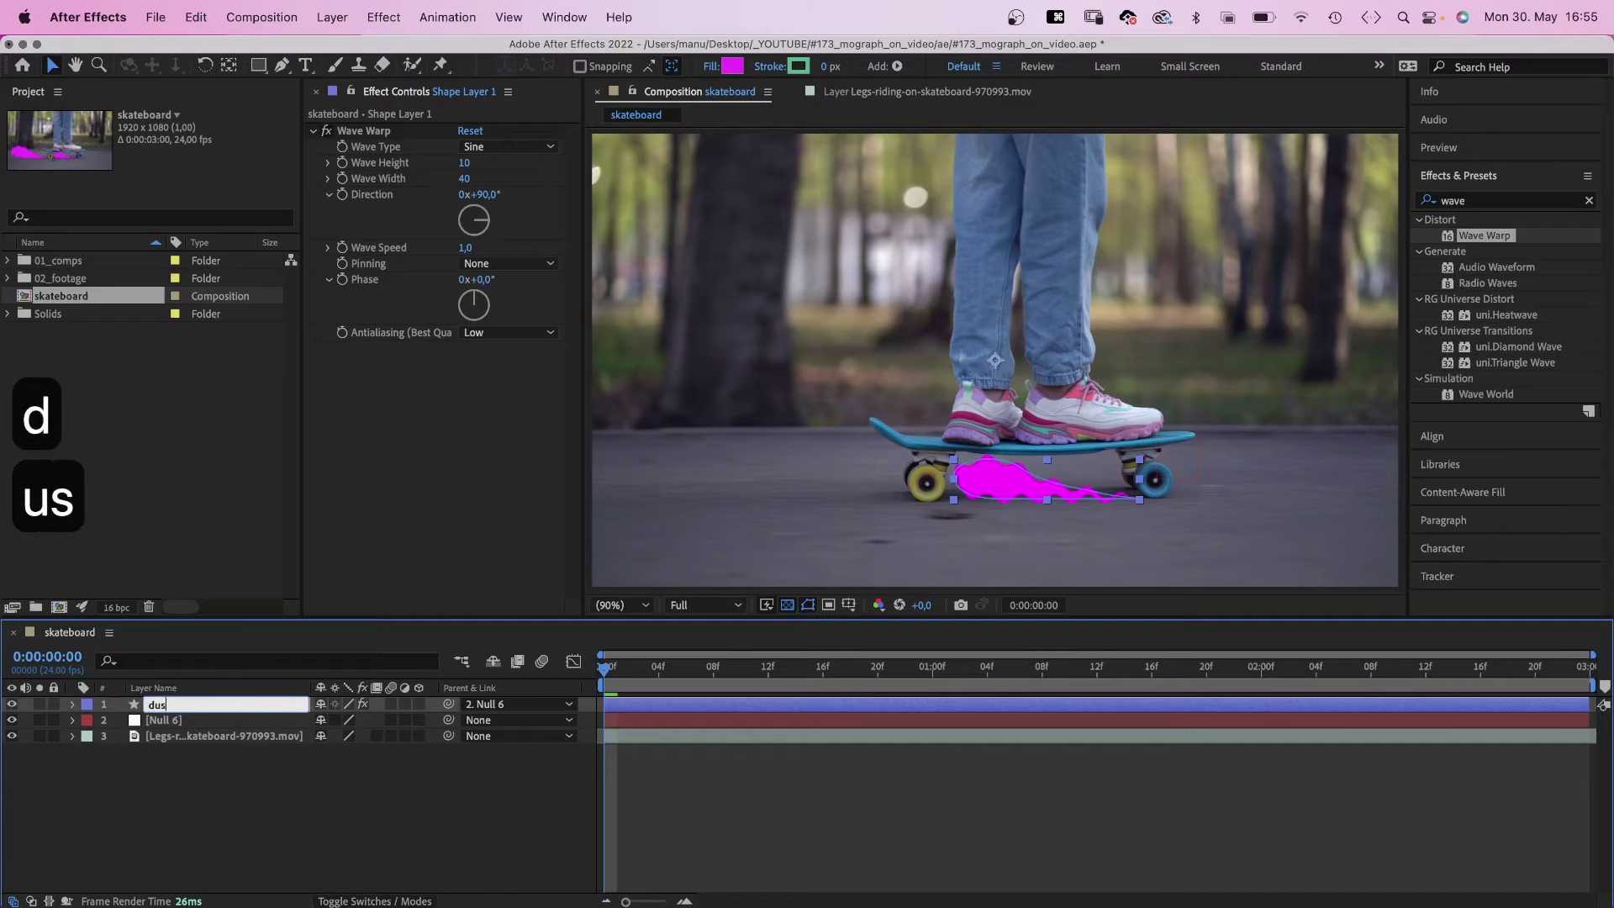
- Set Wave Width to 60, rename the layer dust, and preview the ripple
left_click(426, 161)
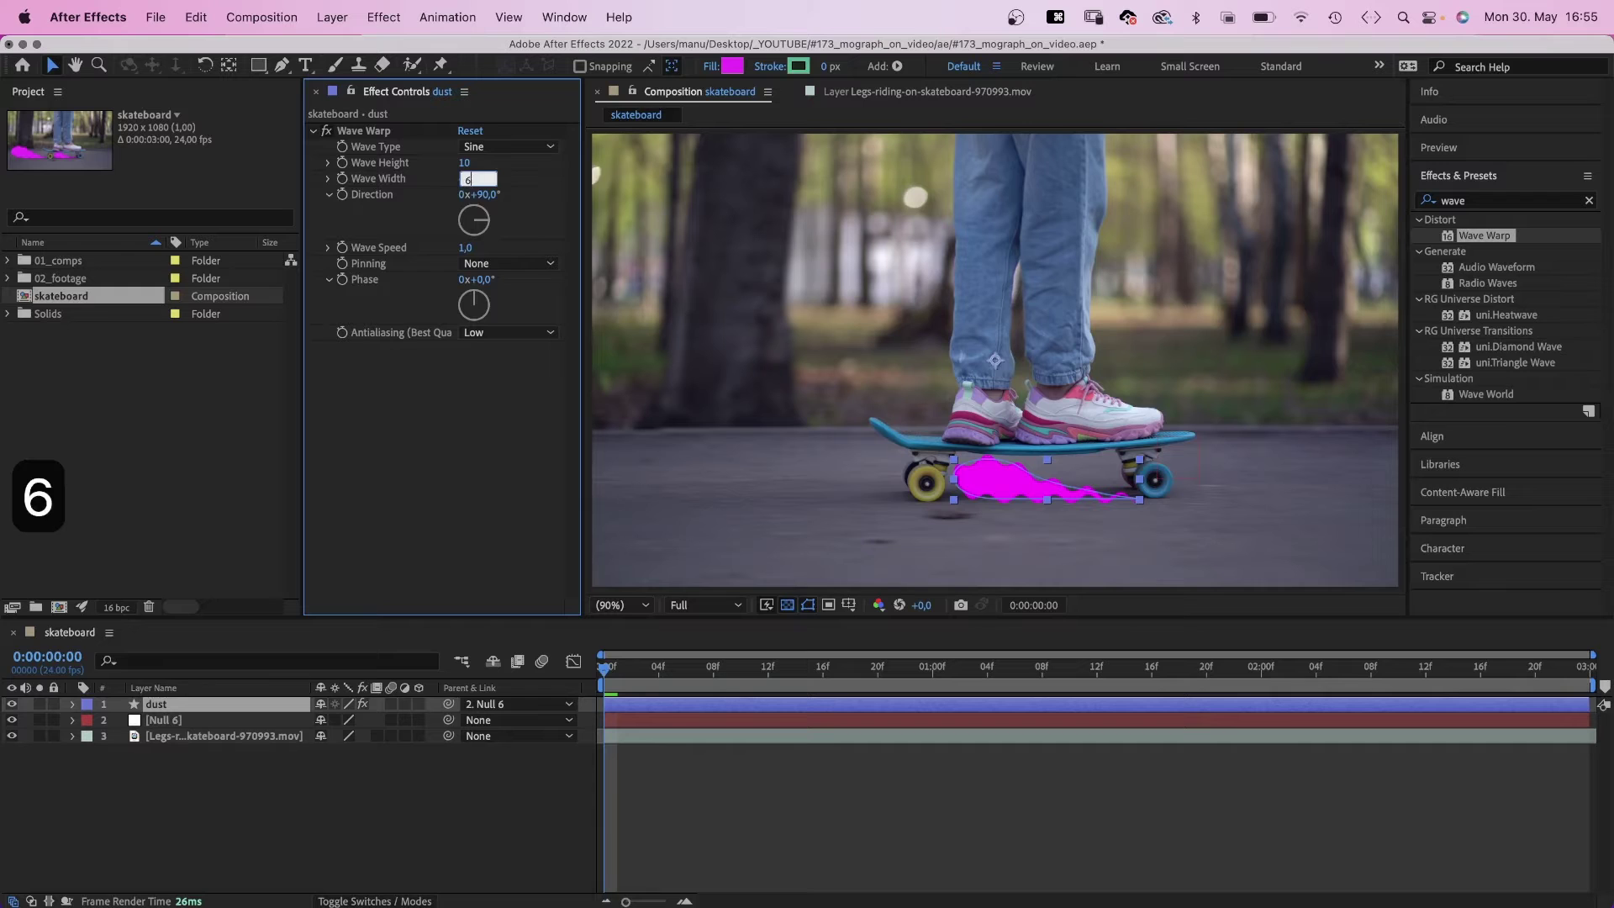
type("60")
key("Return")
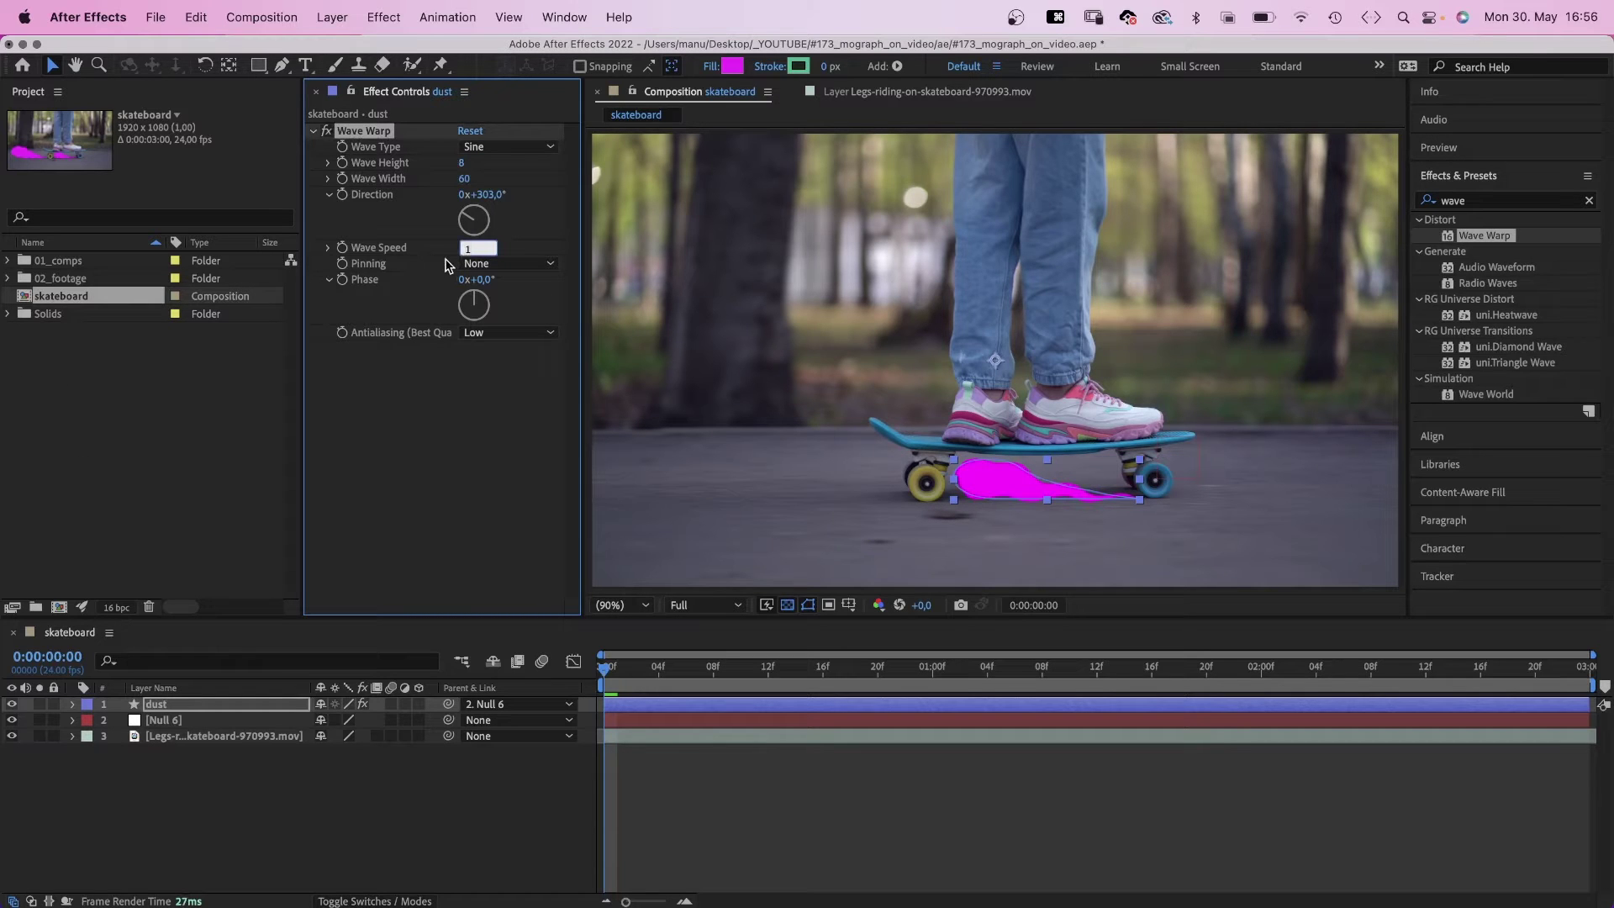
left_click(500, 821)
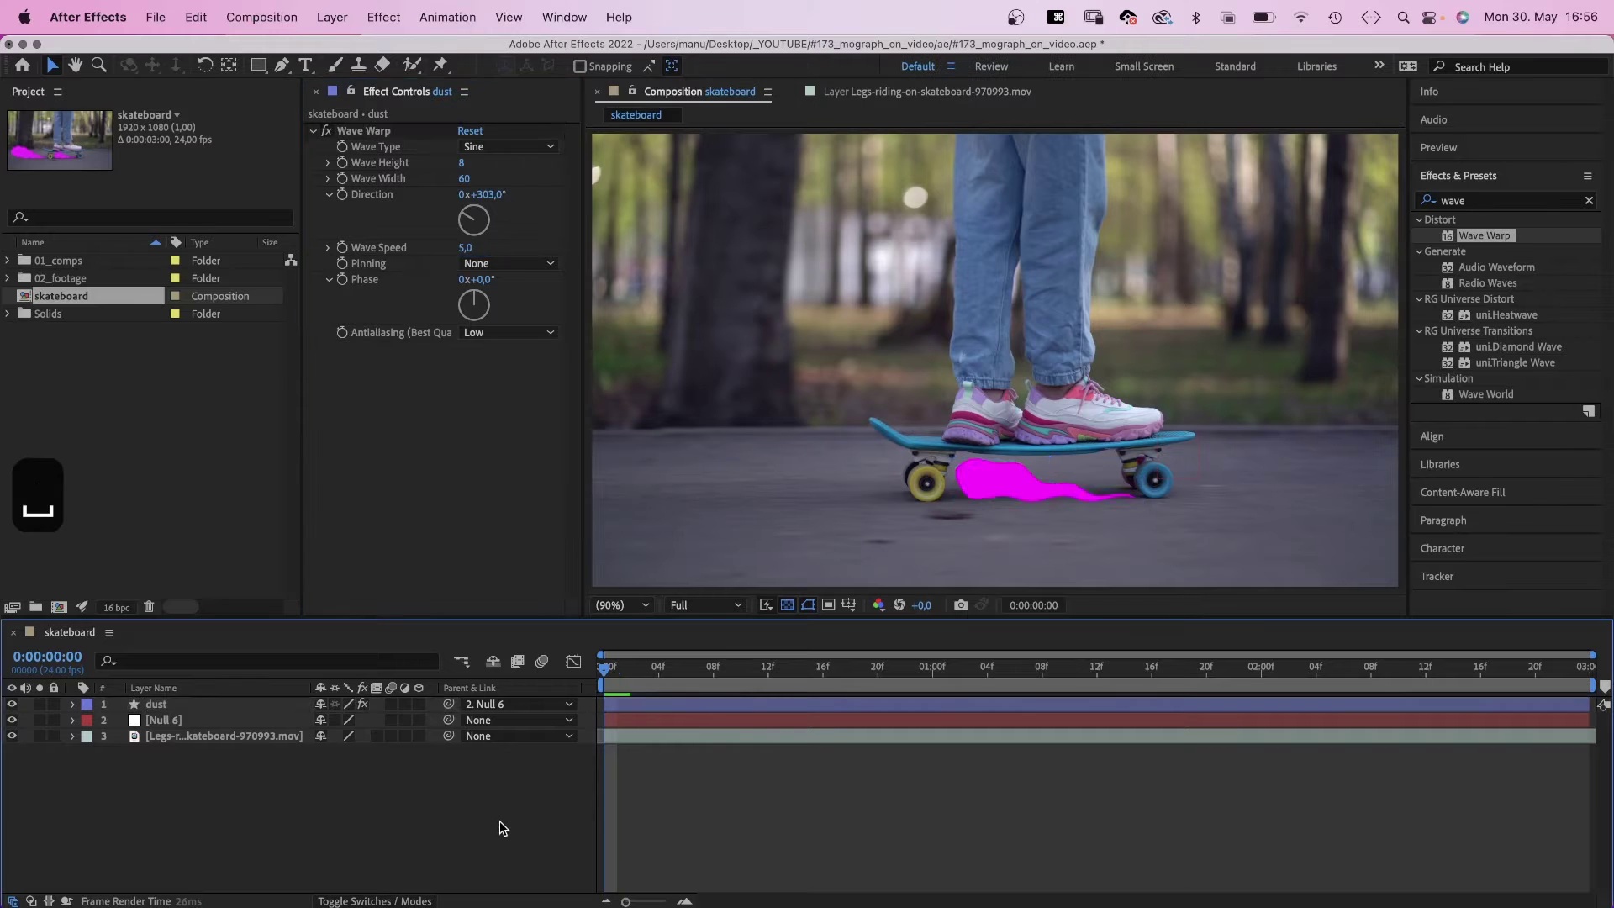
key("space")
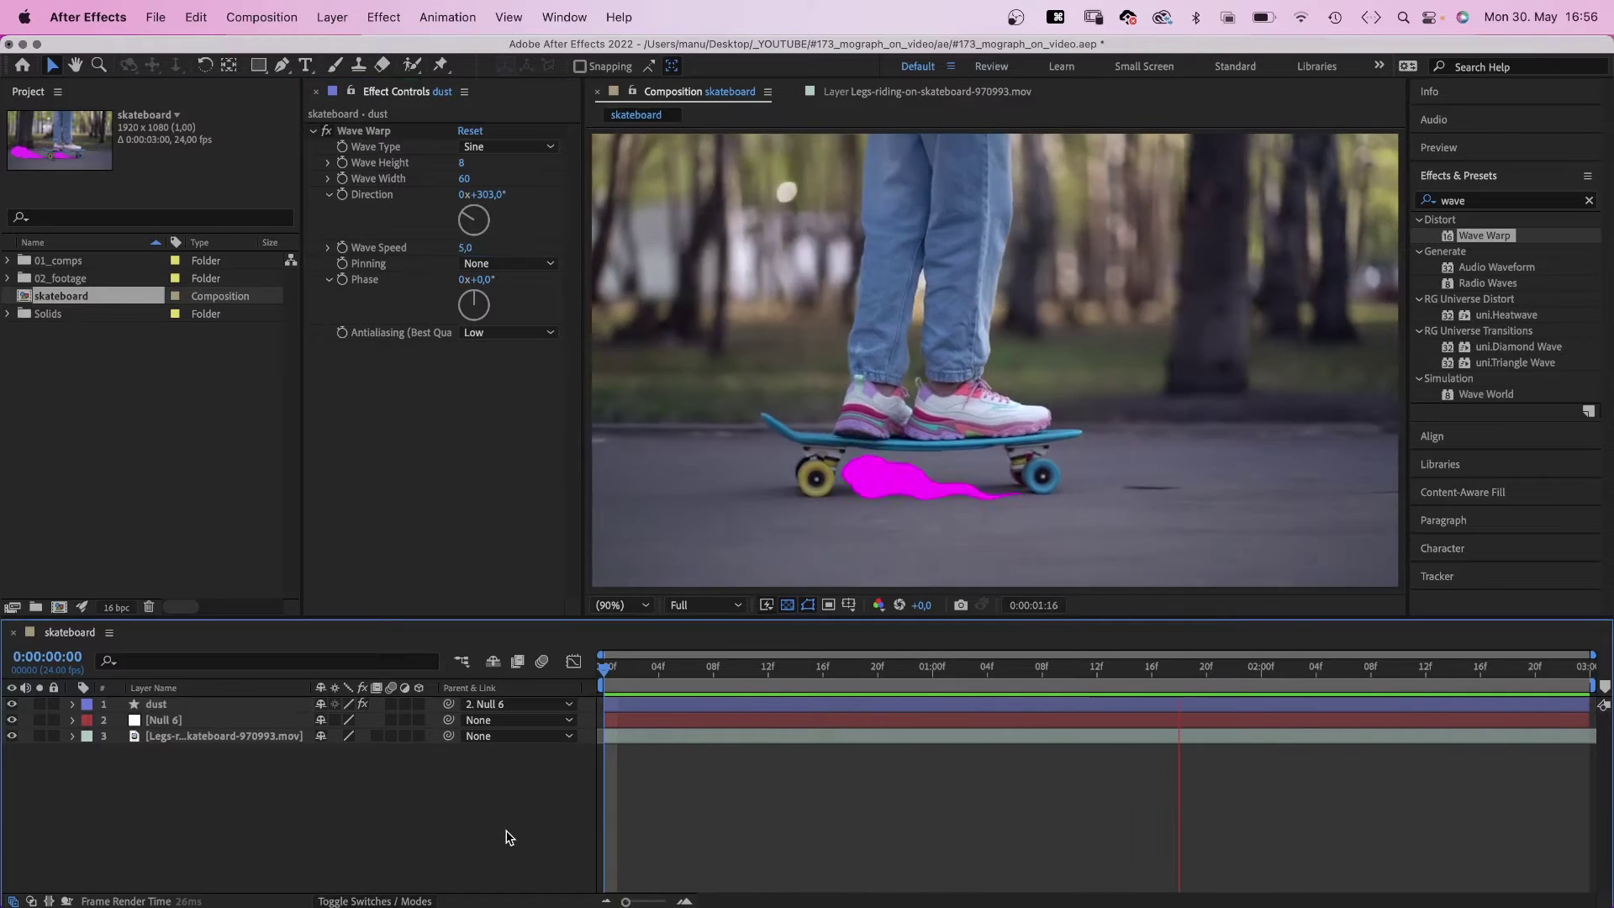
left_click(158, 704)
- Duplicate dust as dust 2, shift it left, and edit its outline points
key("super+d")
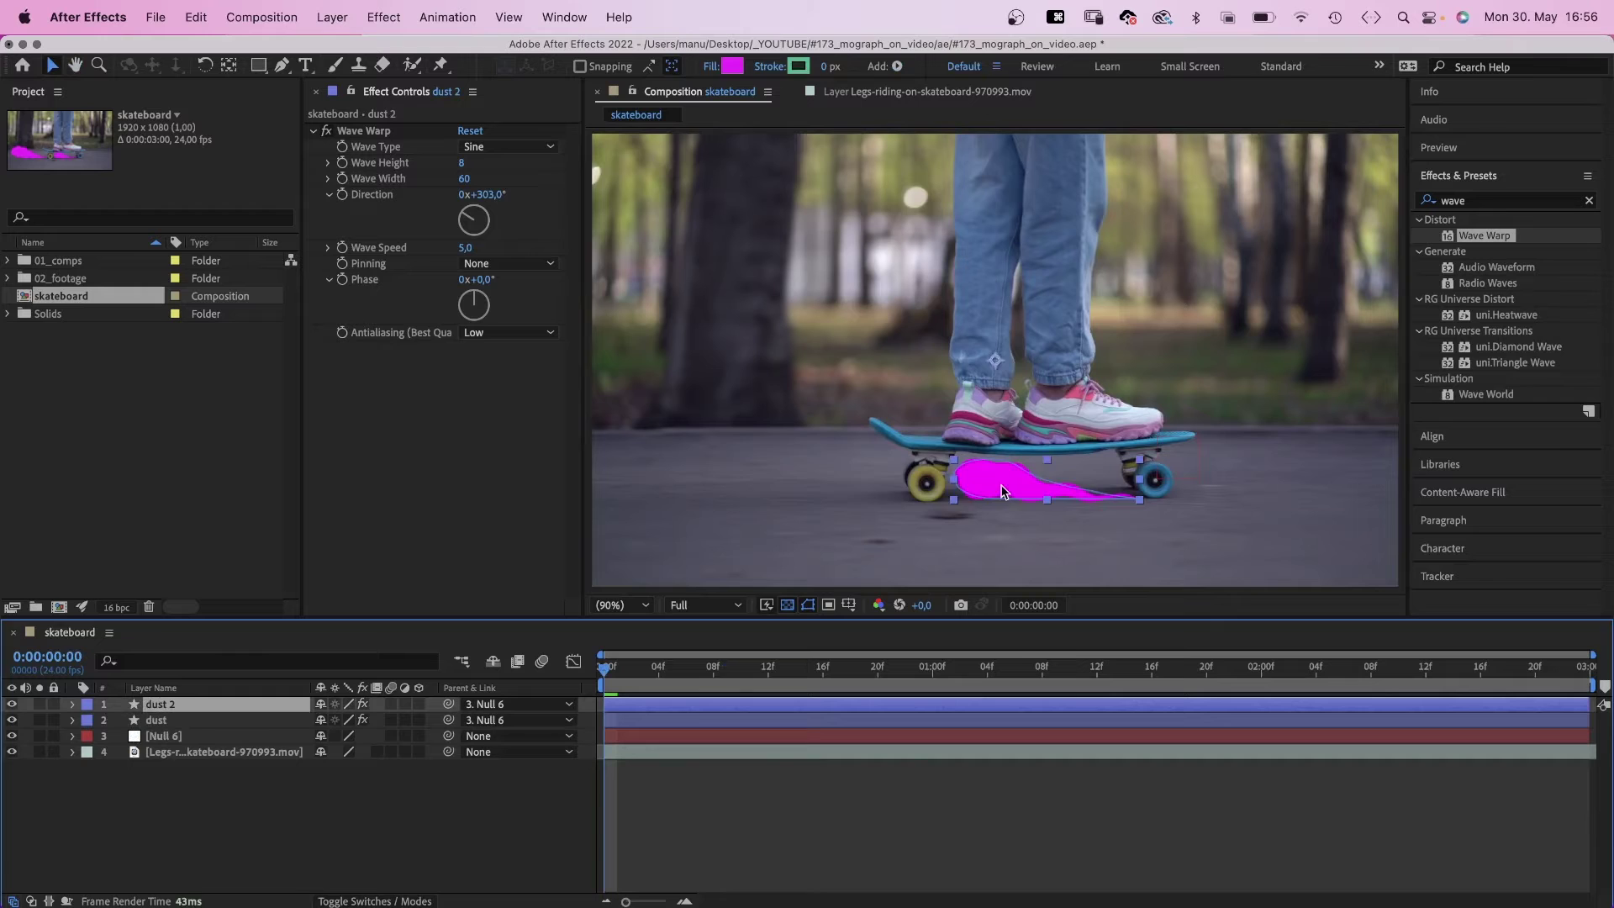
left_click_drag(1000, 484, 779, 484)
left_click(73, 704)
left_click(91, 721)
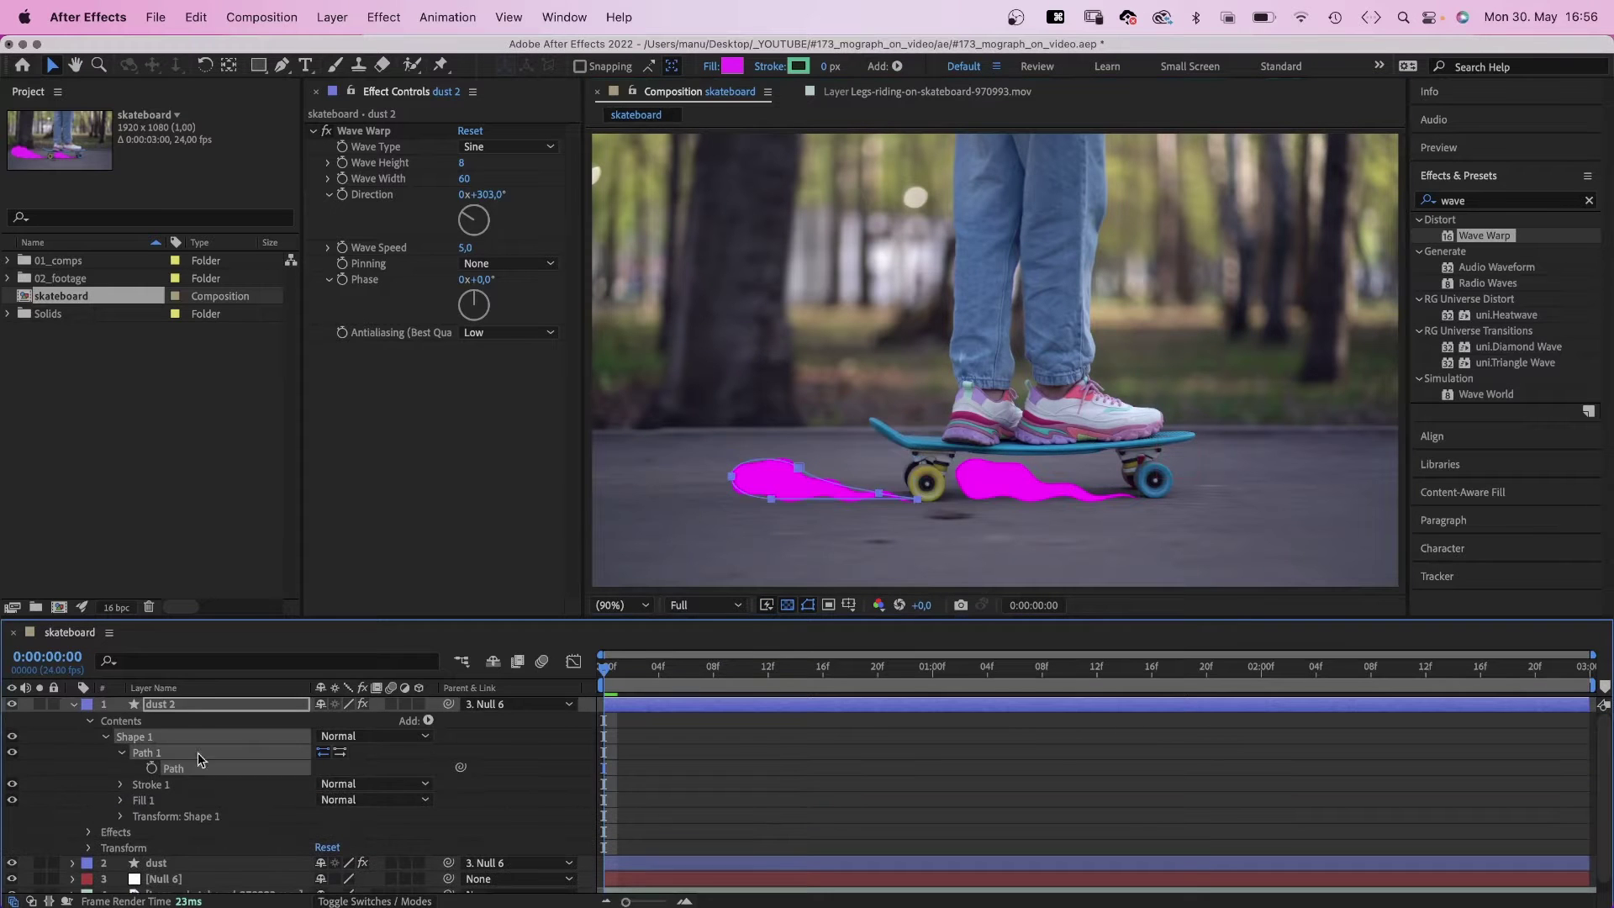
double_click(798, 469)
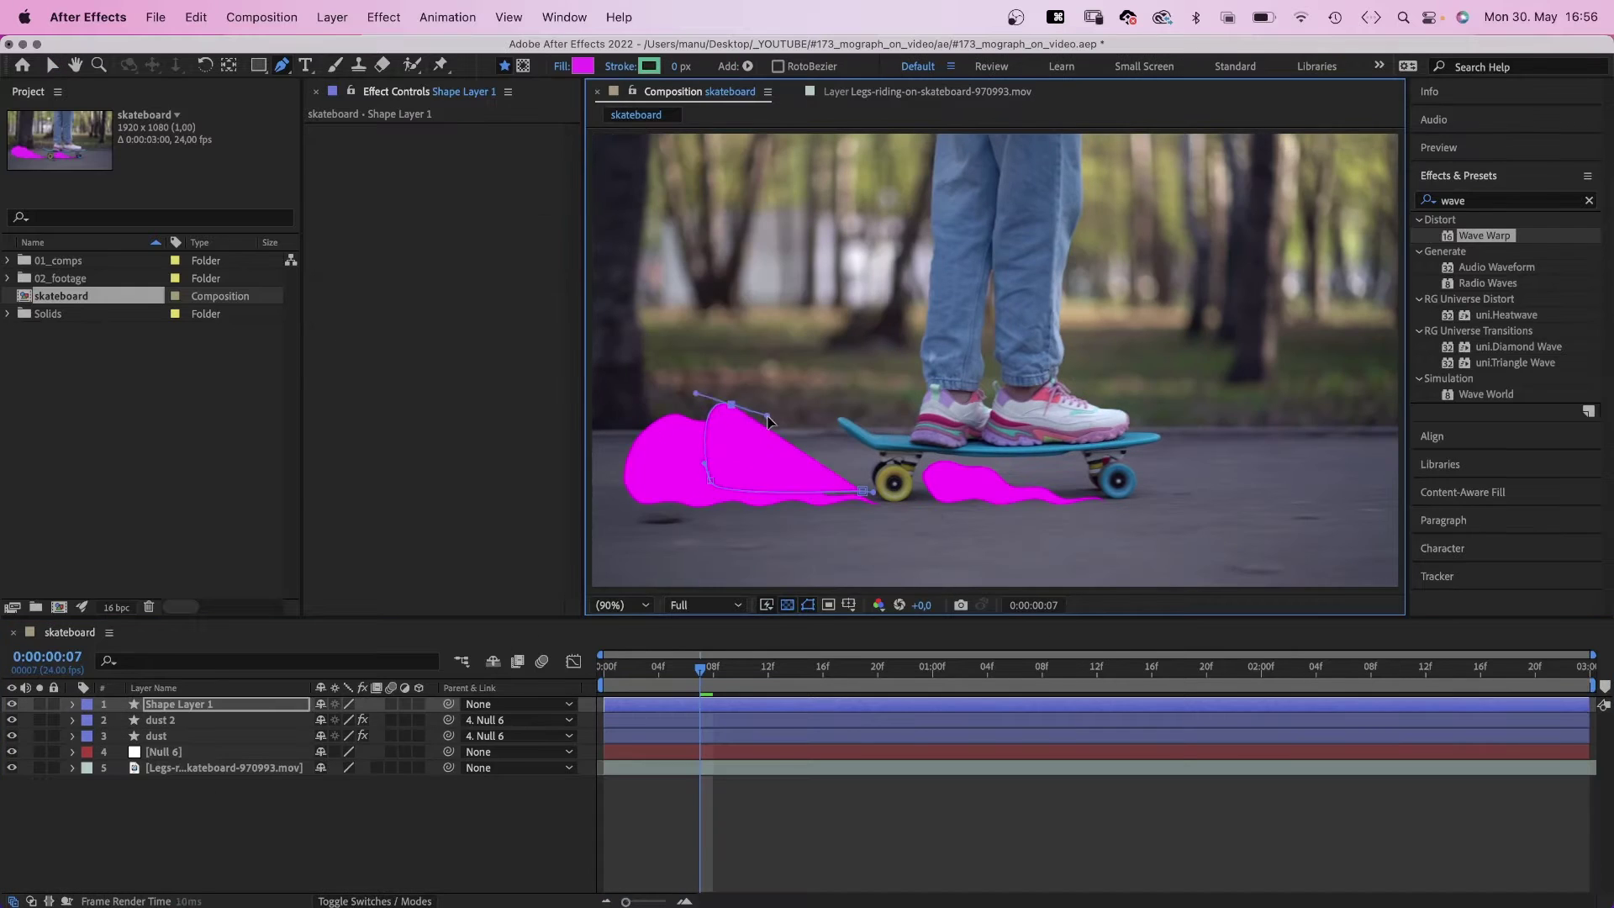
- Give the path no fill and a white stroke, name it line, and parent it to Null 6
left_click(770, 66)
left_click(995, 404)
key("Return")
key("Return")
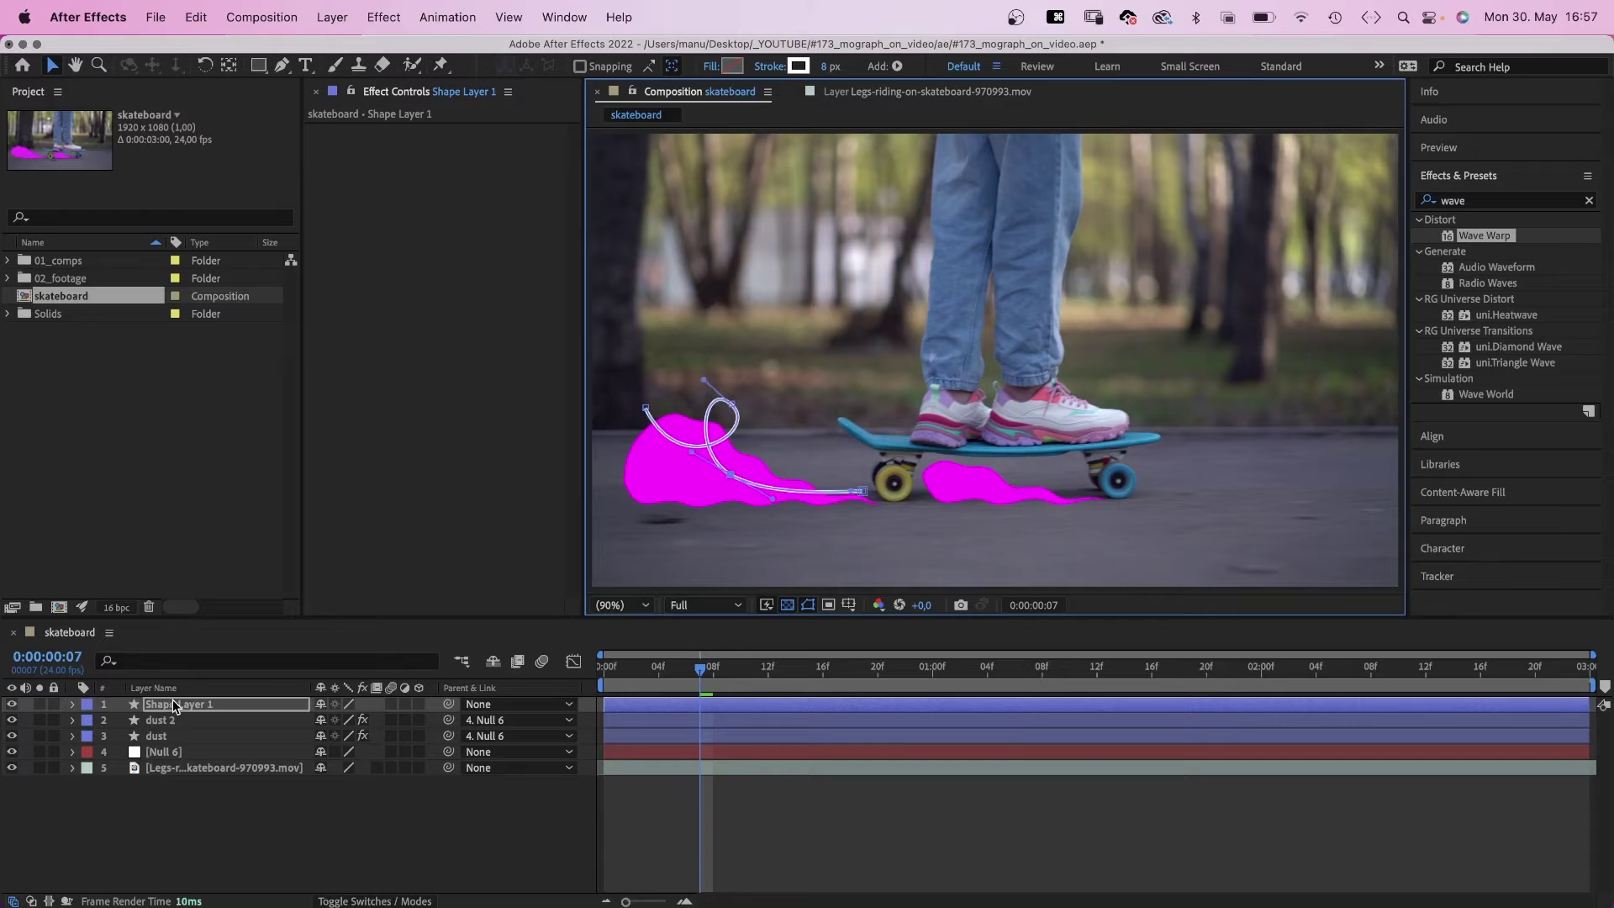
type("line")
key("Return")
left_click_drag(448, 703, 241, 752)
- Add Trim Paths to the line and adjust the trim keyframe timing
left_click(72, 704)
left_click(90, 720)
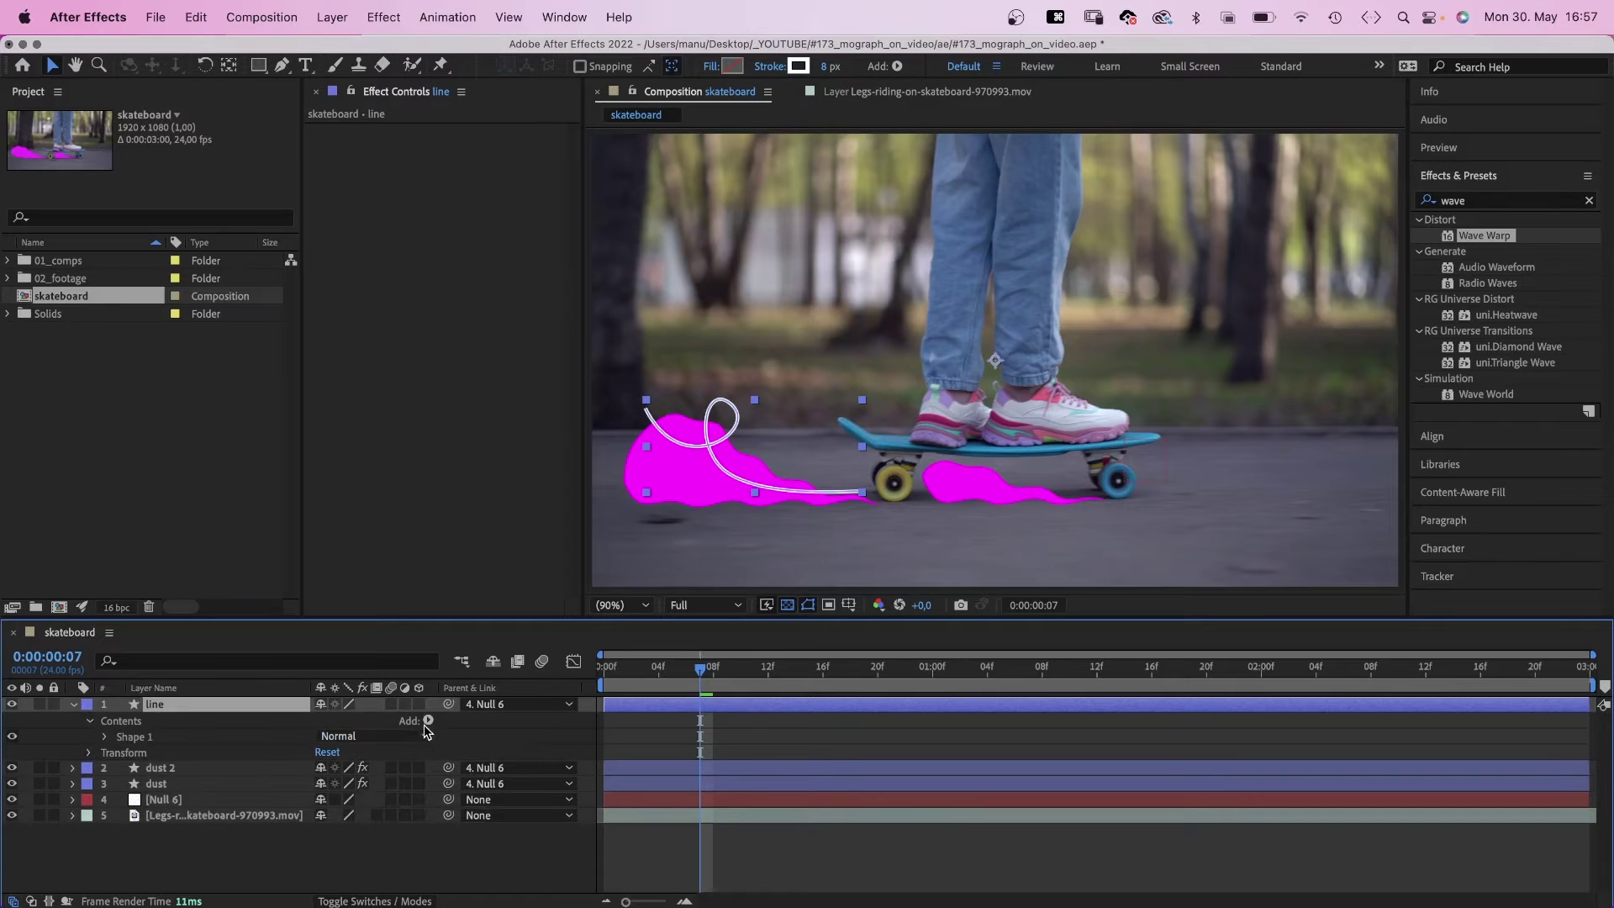
left_click(427, 720)
left_click(471, 893)
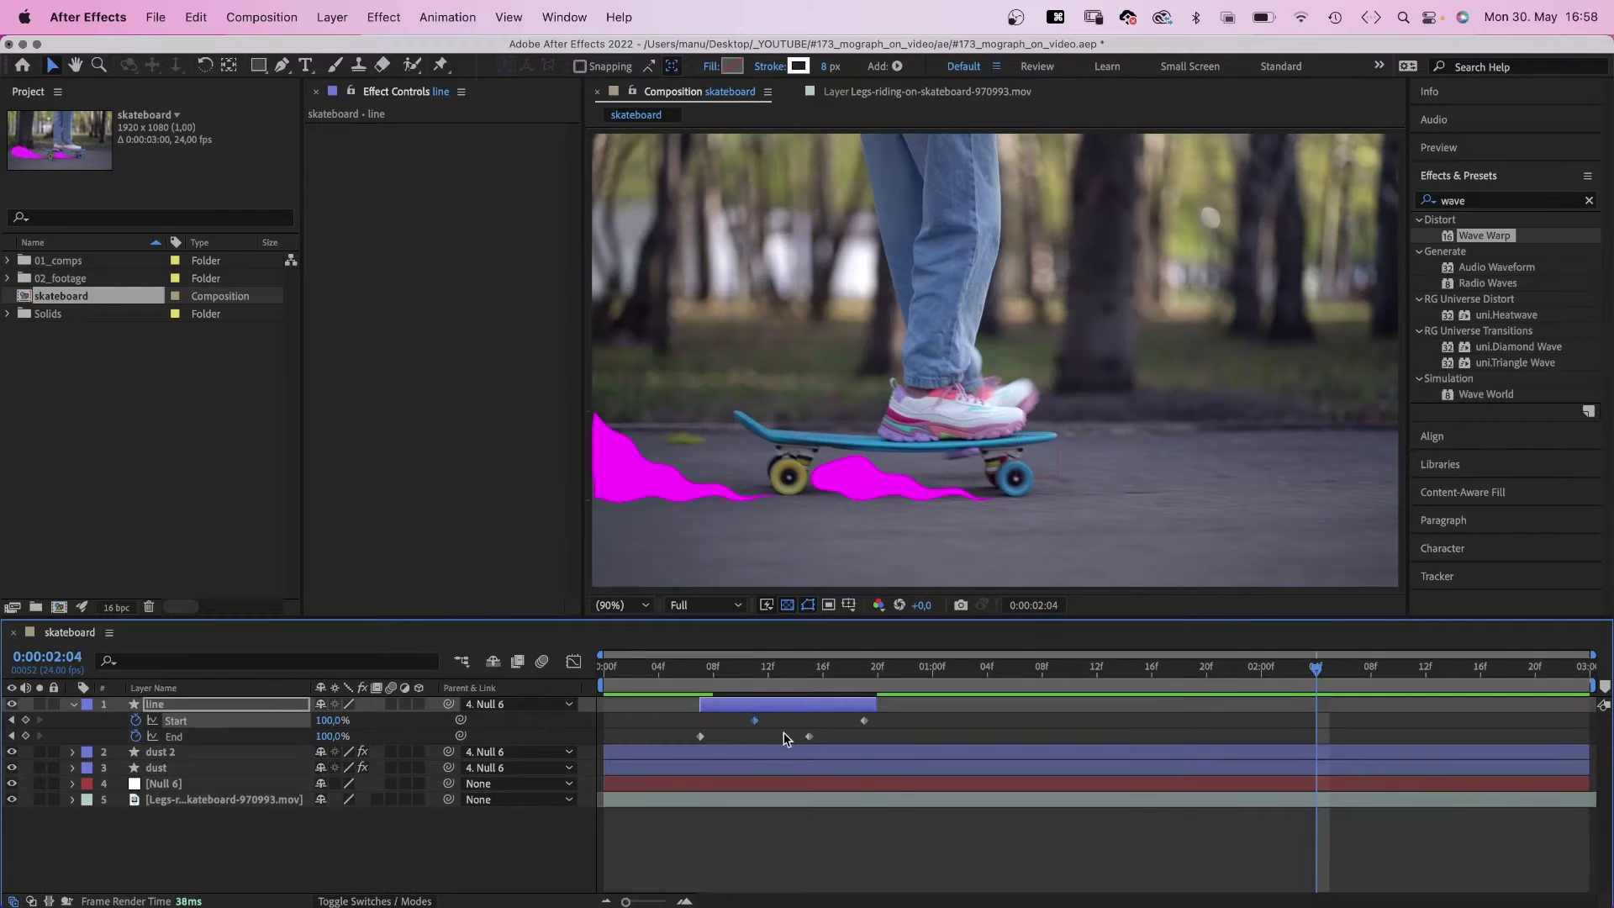
left_click_drag(674, 667, 579, 686)
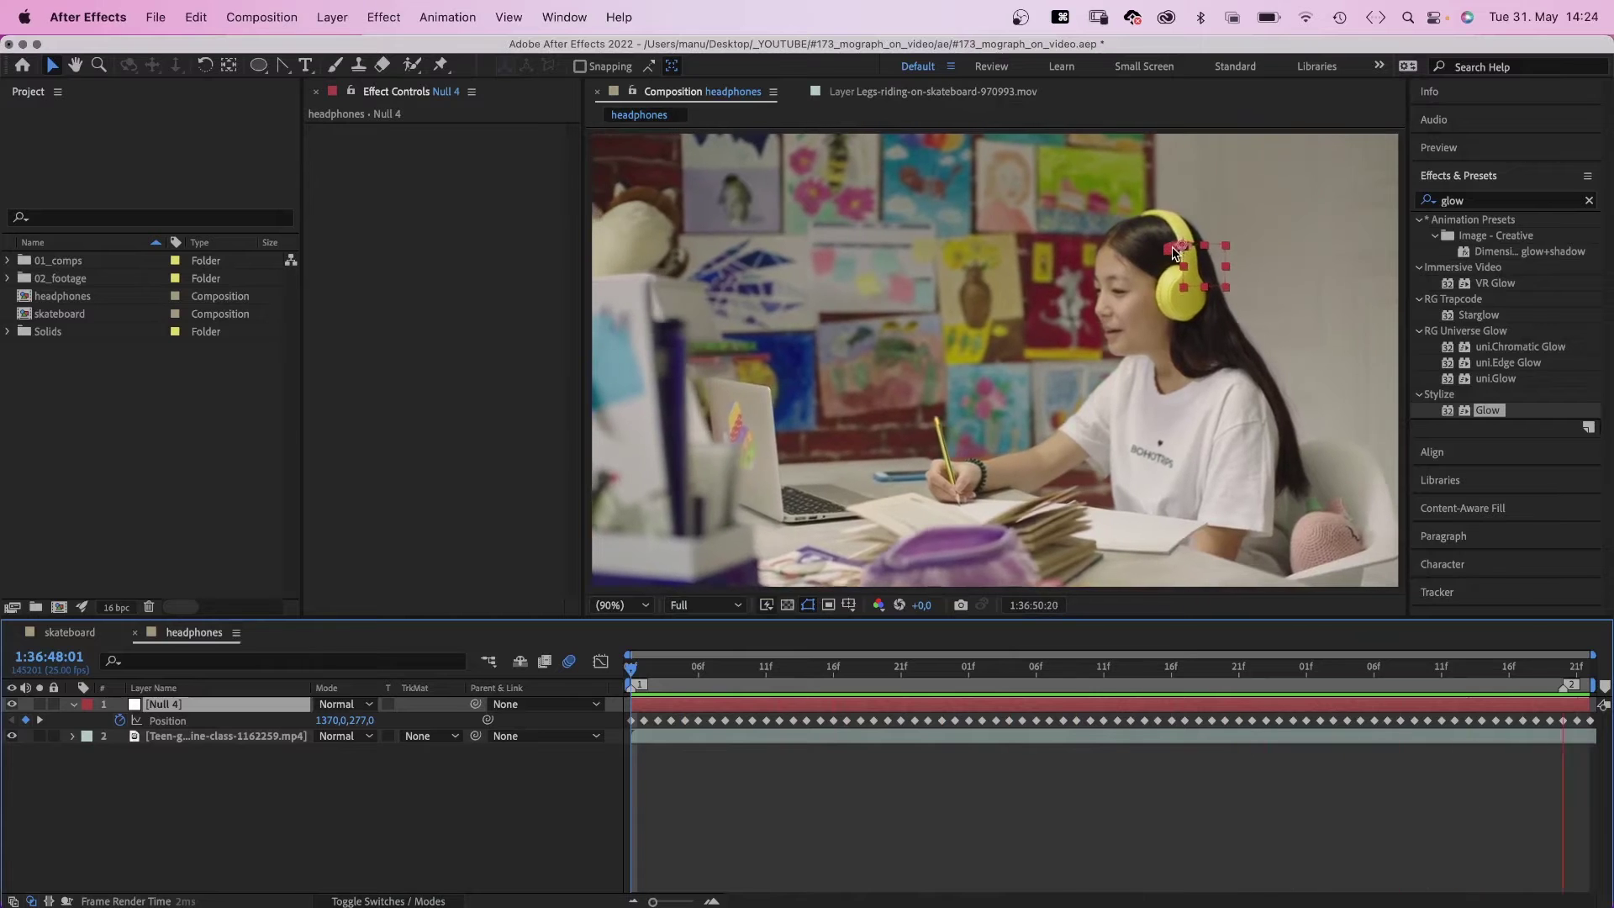
- Preview the headphone track, set the Pen tool to no stroke, and zoom into the earcup
key("space")
left_click(544, 795)
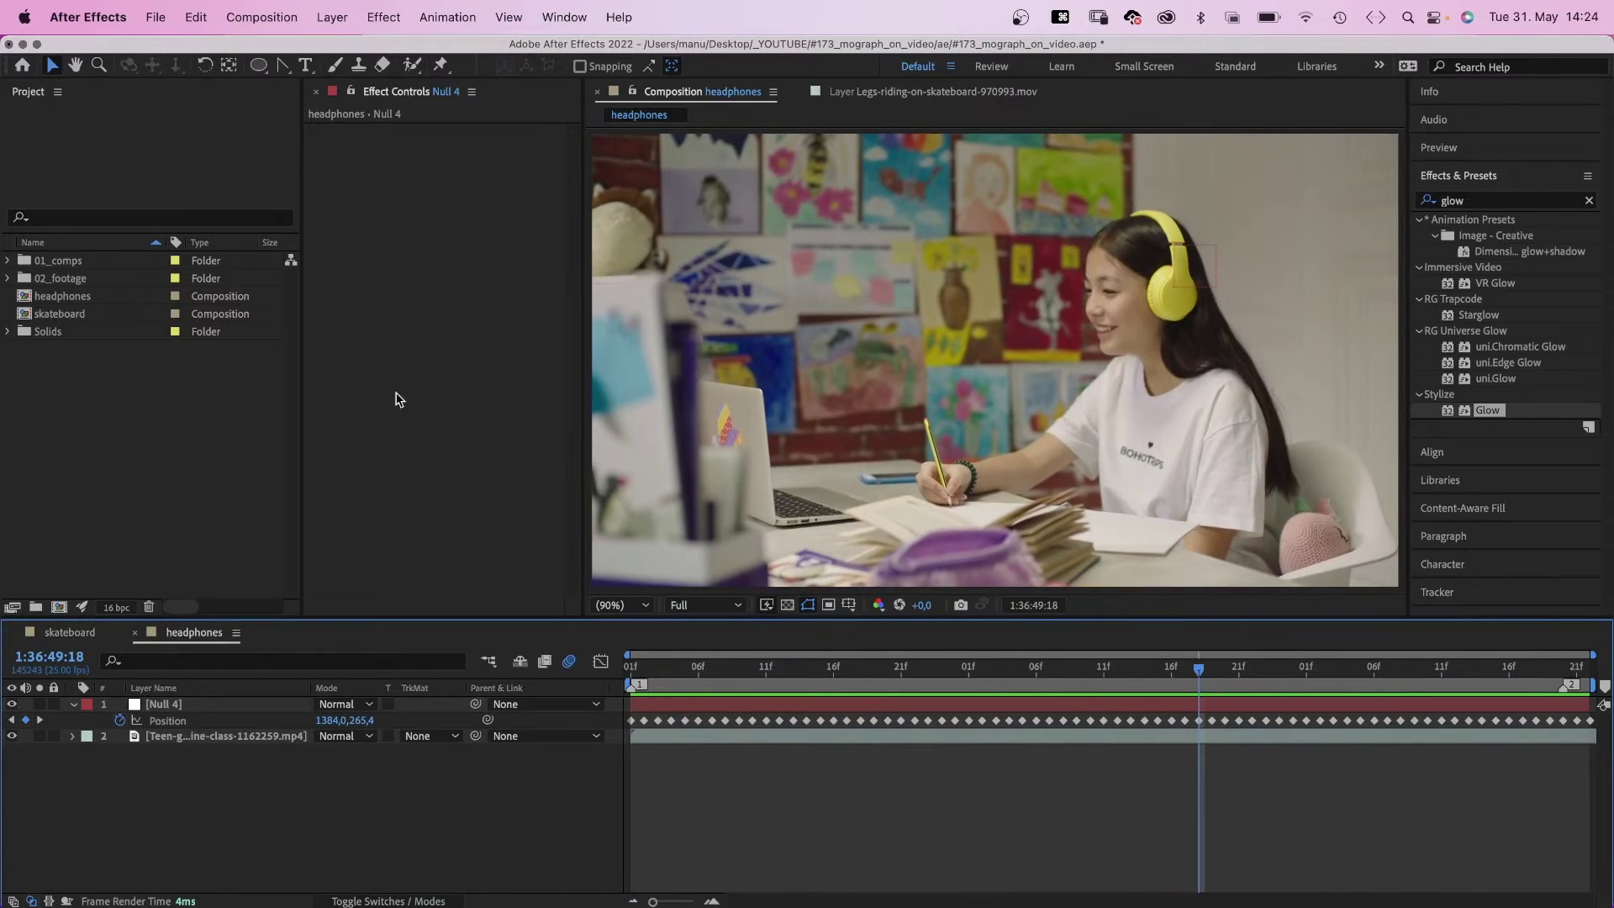
left_click_drag(282, 73, 311, 73)
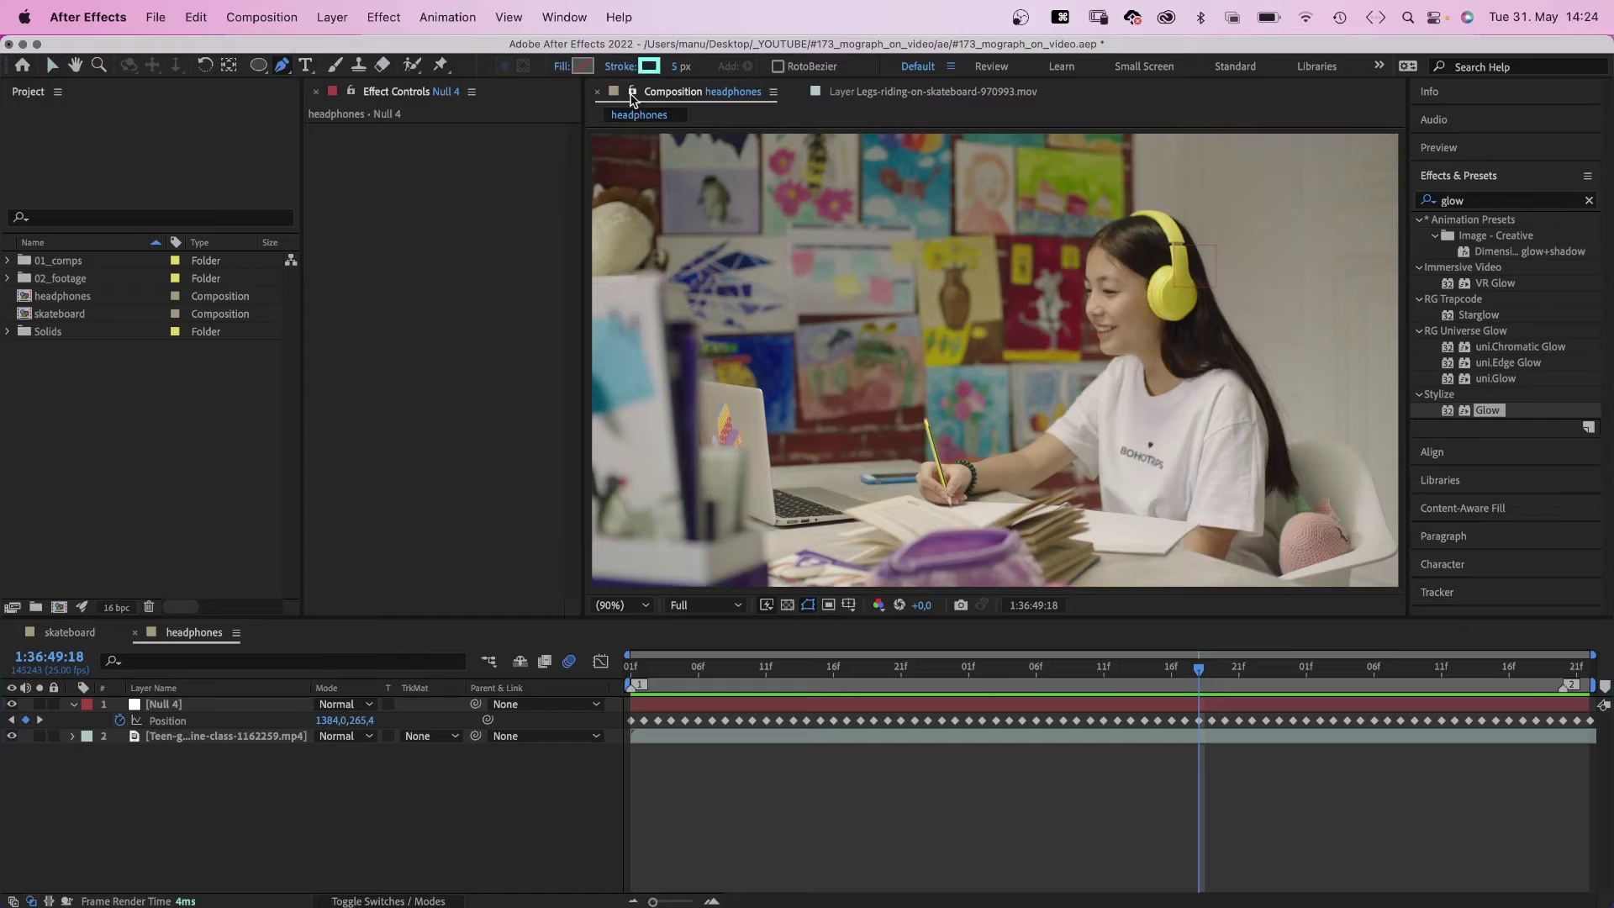
left_click(629, 67)
left_click(844, 295)
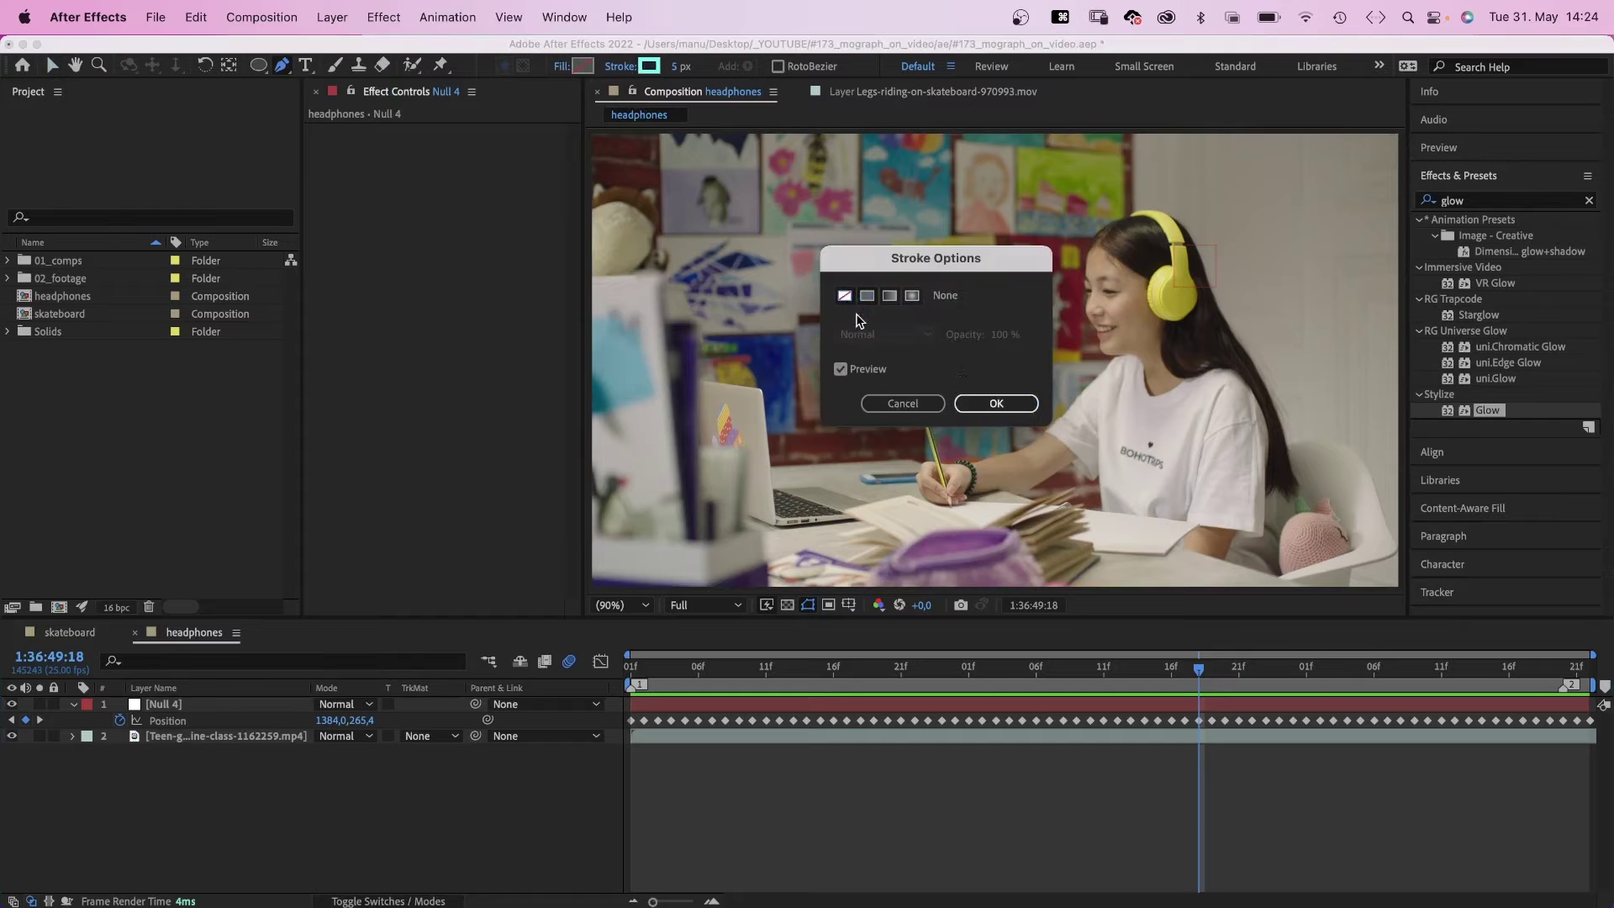
left_click(995, 405)
key("z")
left_click(1021, 403)
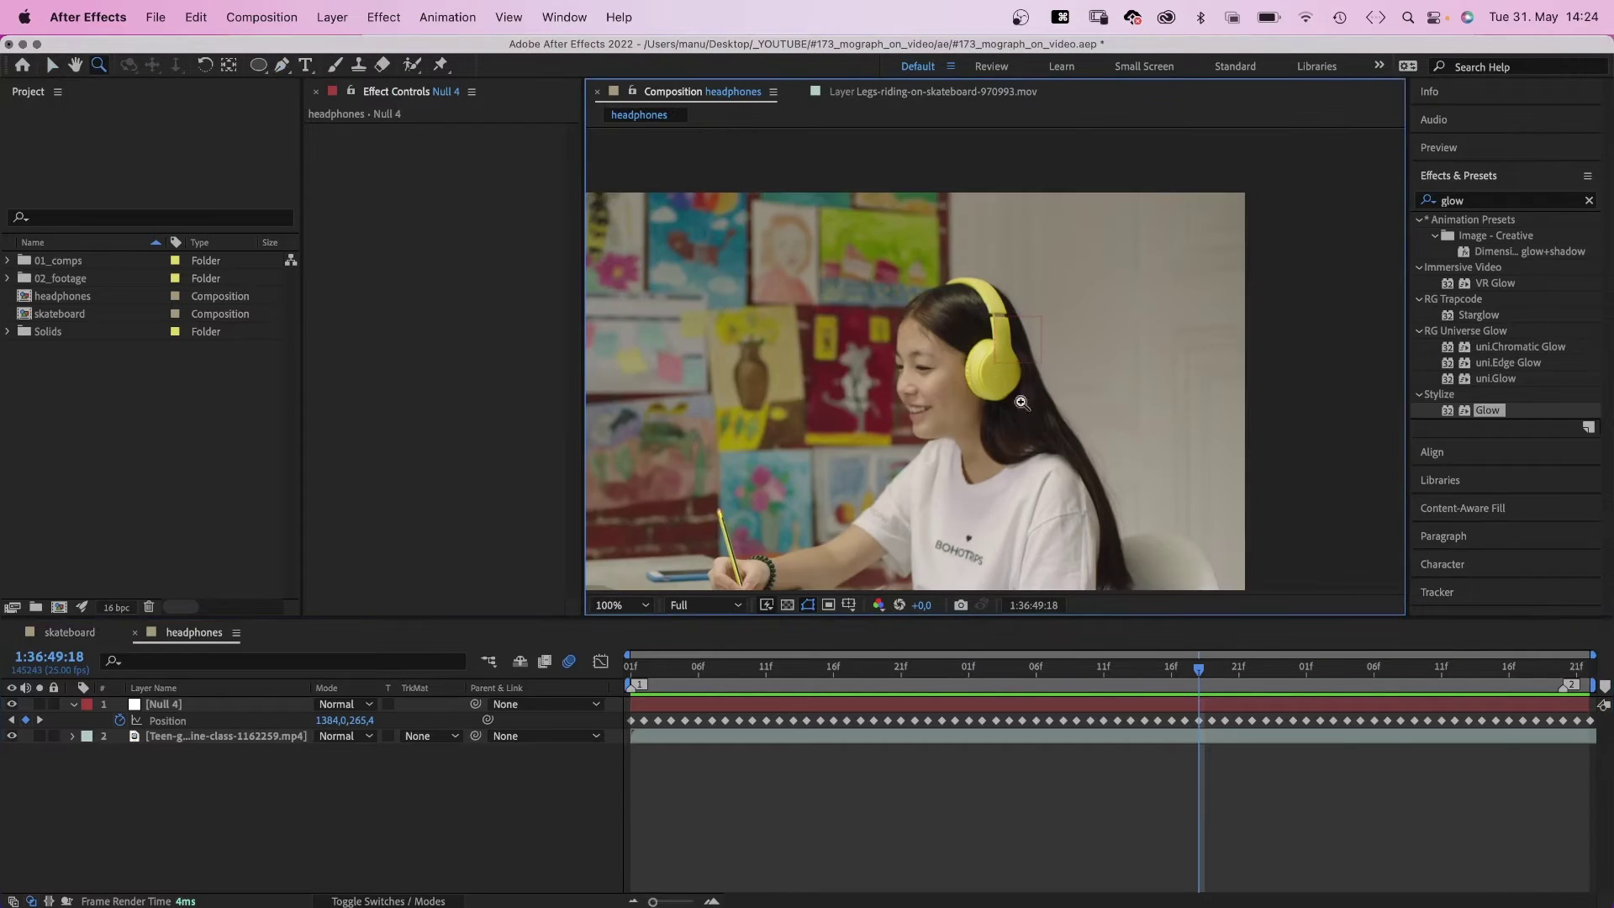
left_click(1040, 359)
left_click(998, 348)
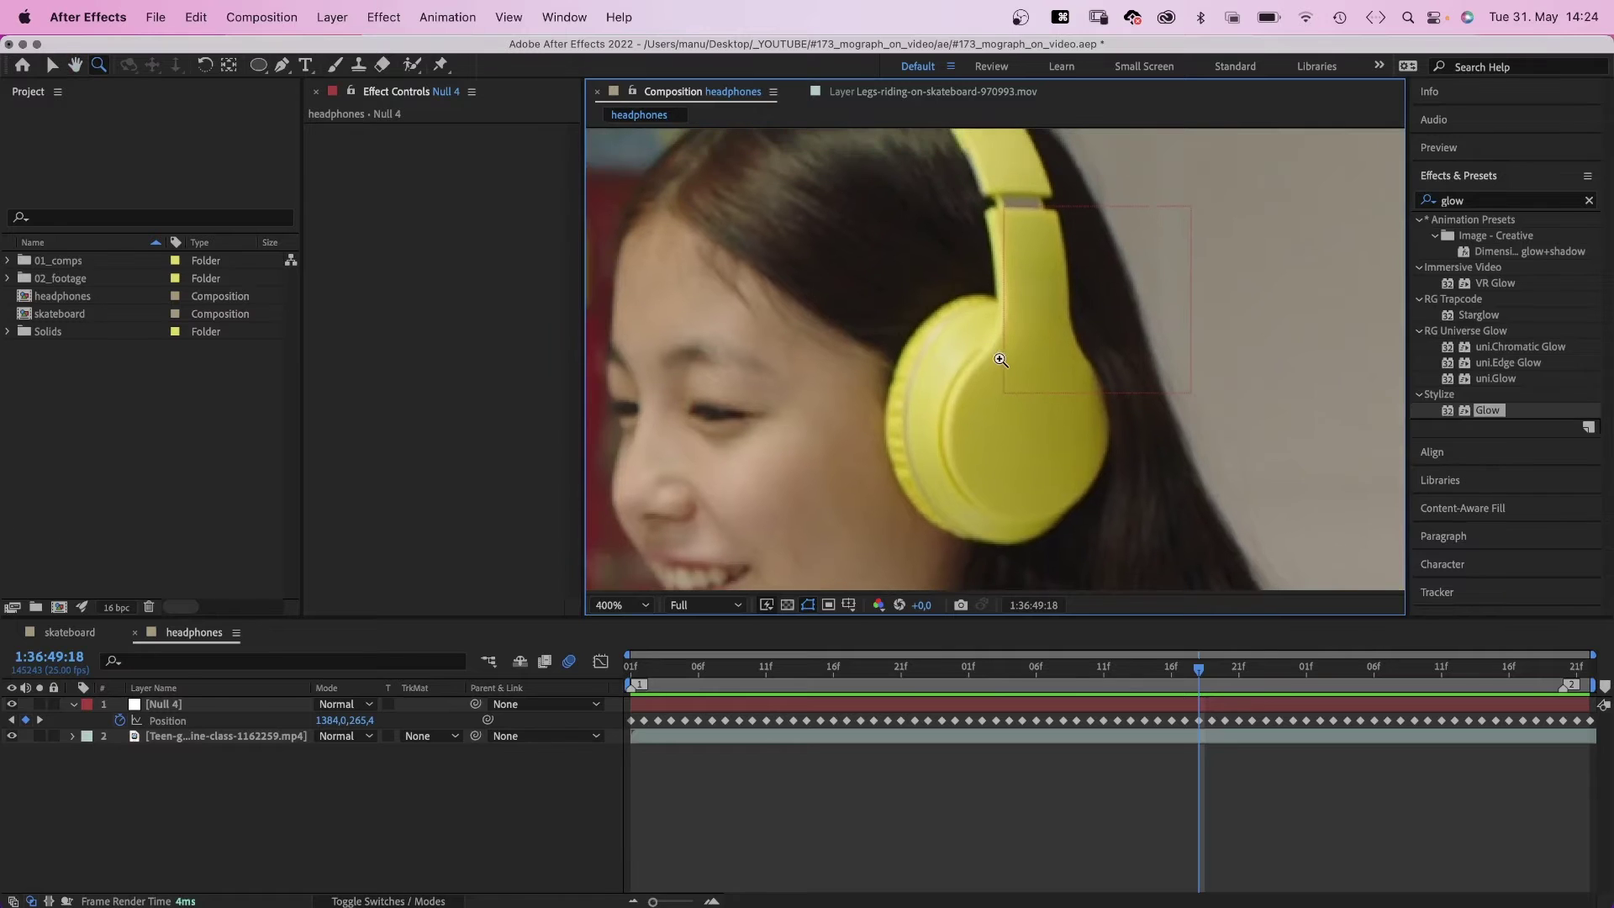
- Trace a Bezier outline around the yellow earcup from the headband joint
left_click(260, 65)
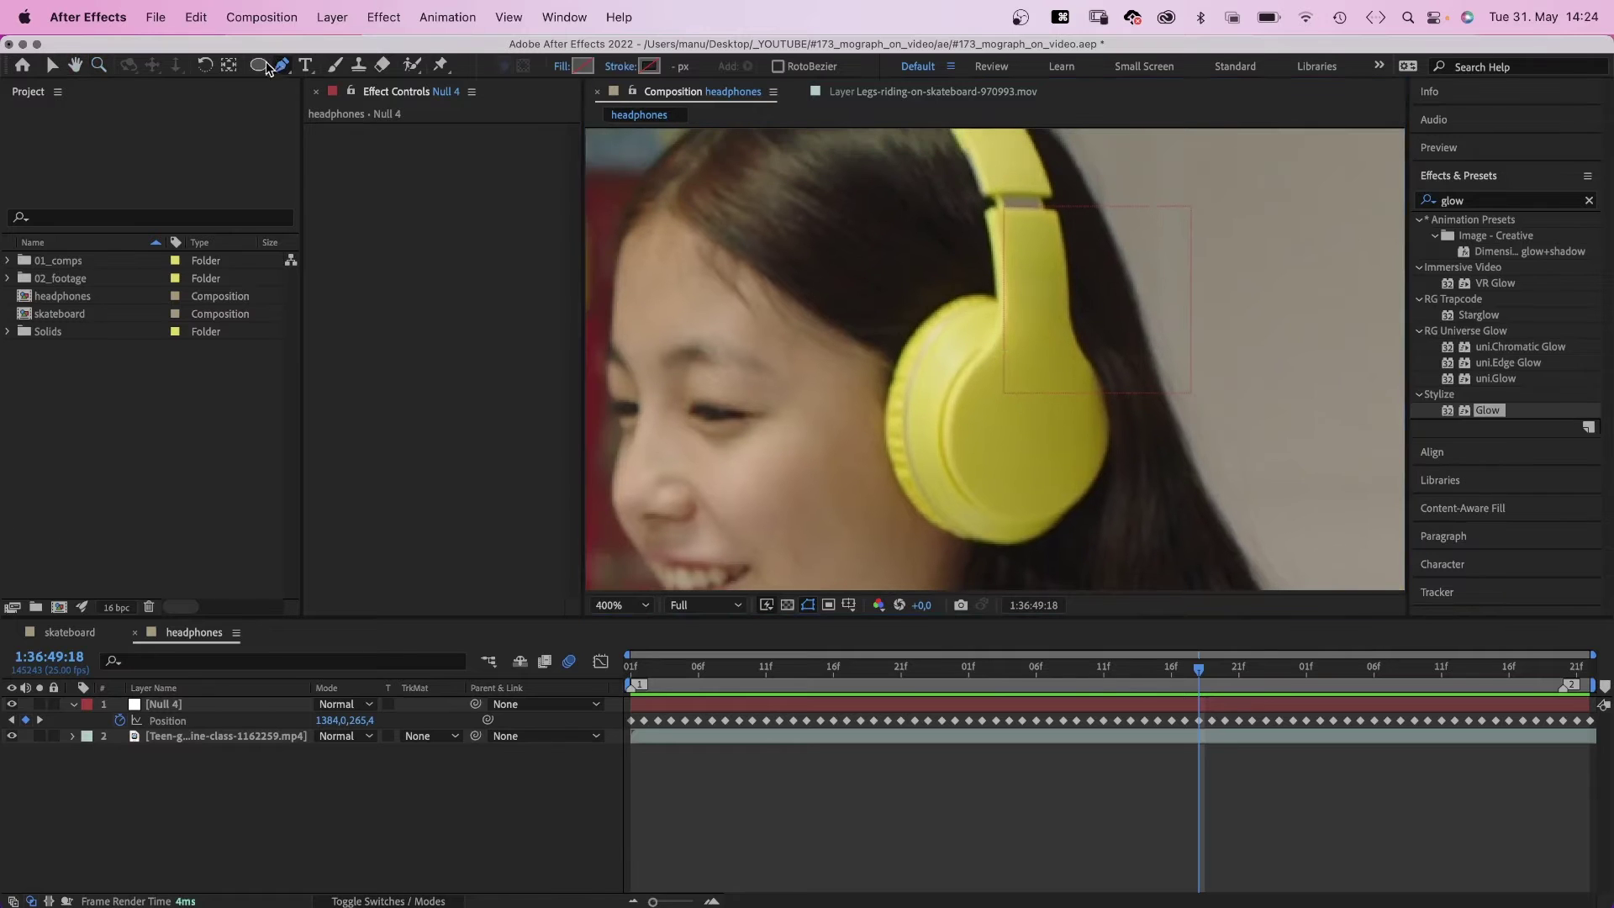
left_click(992, 210)
left_click_drag(1001, 311, 1001, 307)
left_click(952, 298)
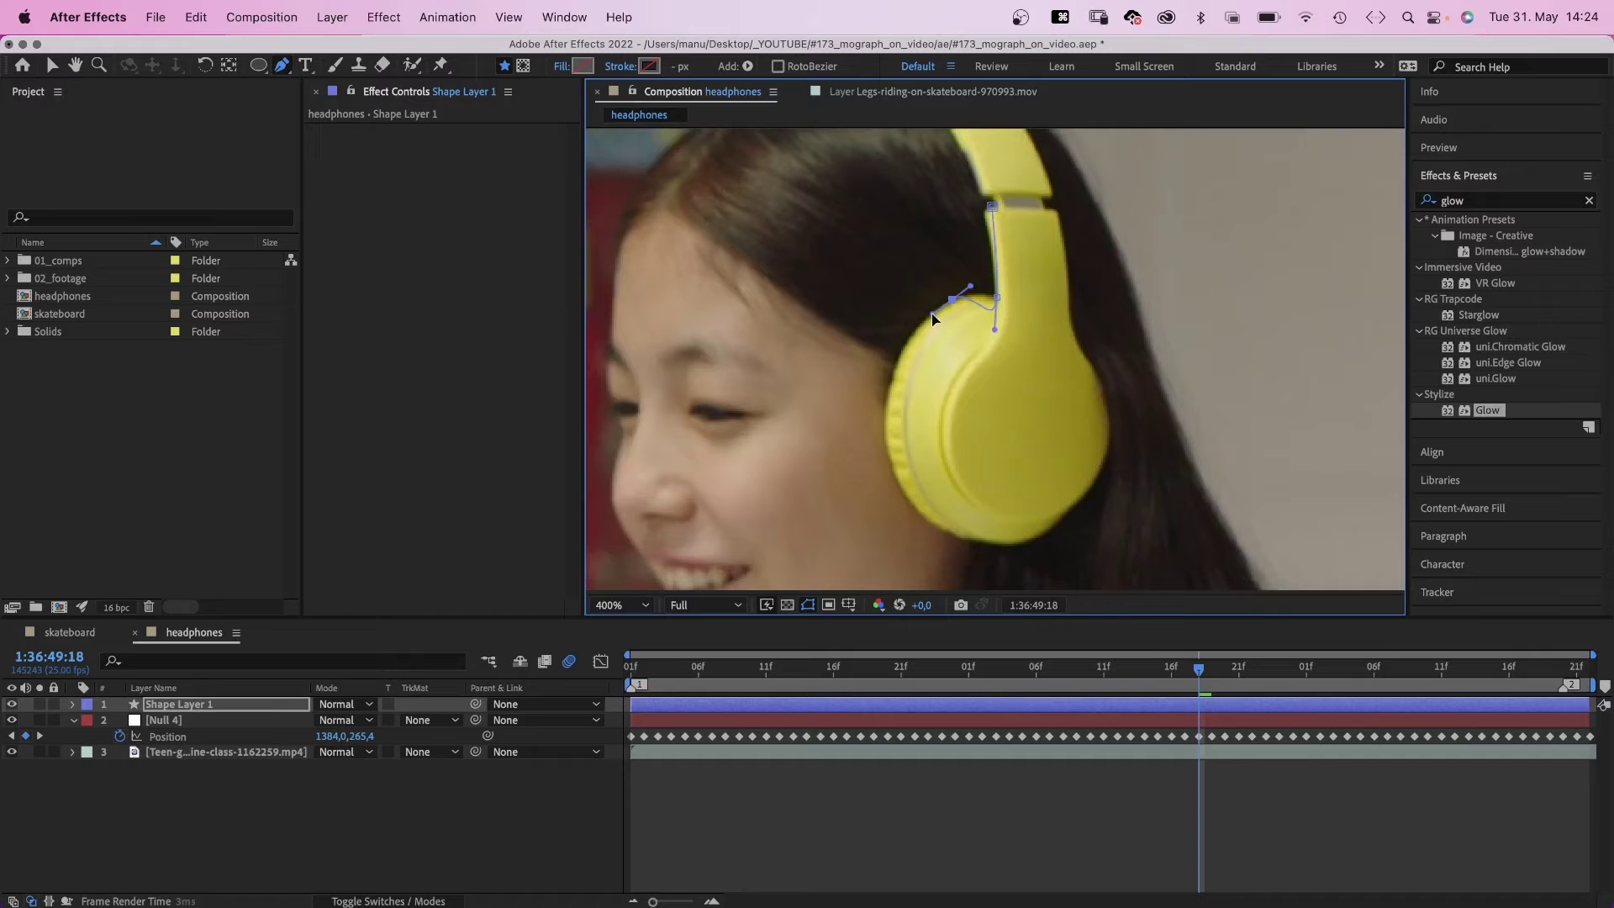
left_click_drag(886, 438, 886, 469)
left_click_drag(935, 525, 959, 540)
left_click(1045, 531)
left_click(1110, 410)
left_click(1067, 325)
left_click(1058, 209)
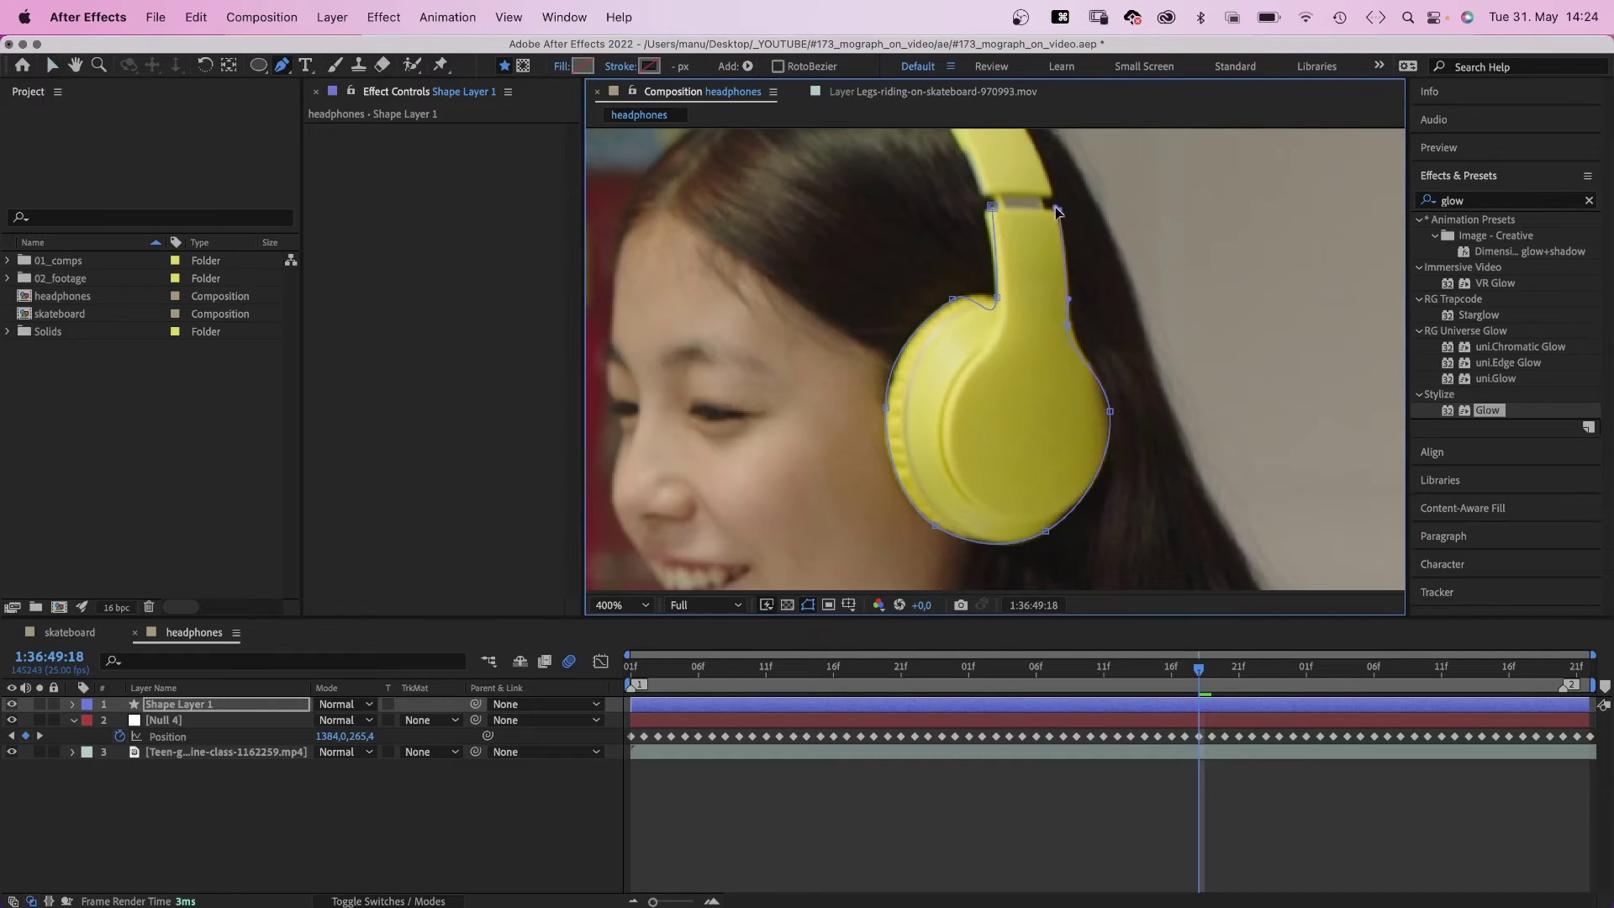
- Zoom in to refine the outline points at the headband joint, then fit the frame
key("z")
left_click(1000, 260)
left_click(975, 323)
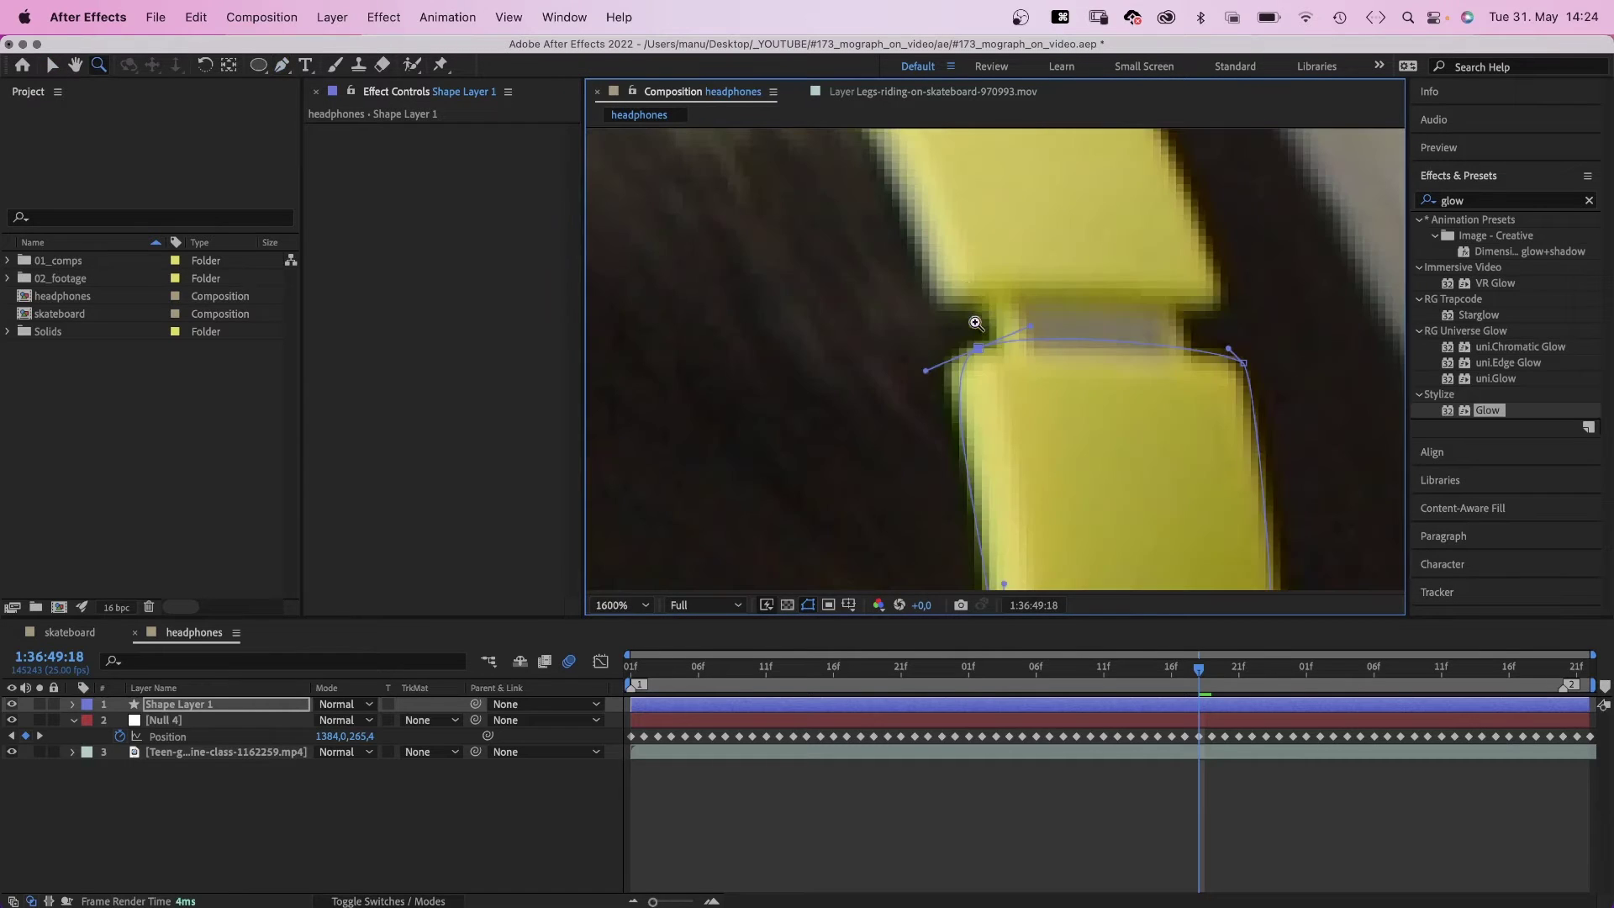
key("v")
left_click(73, 703)
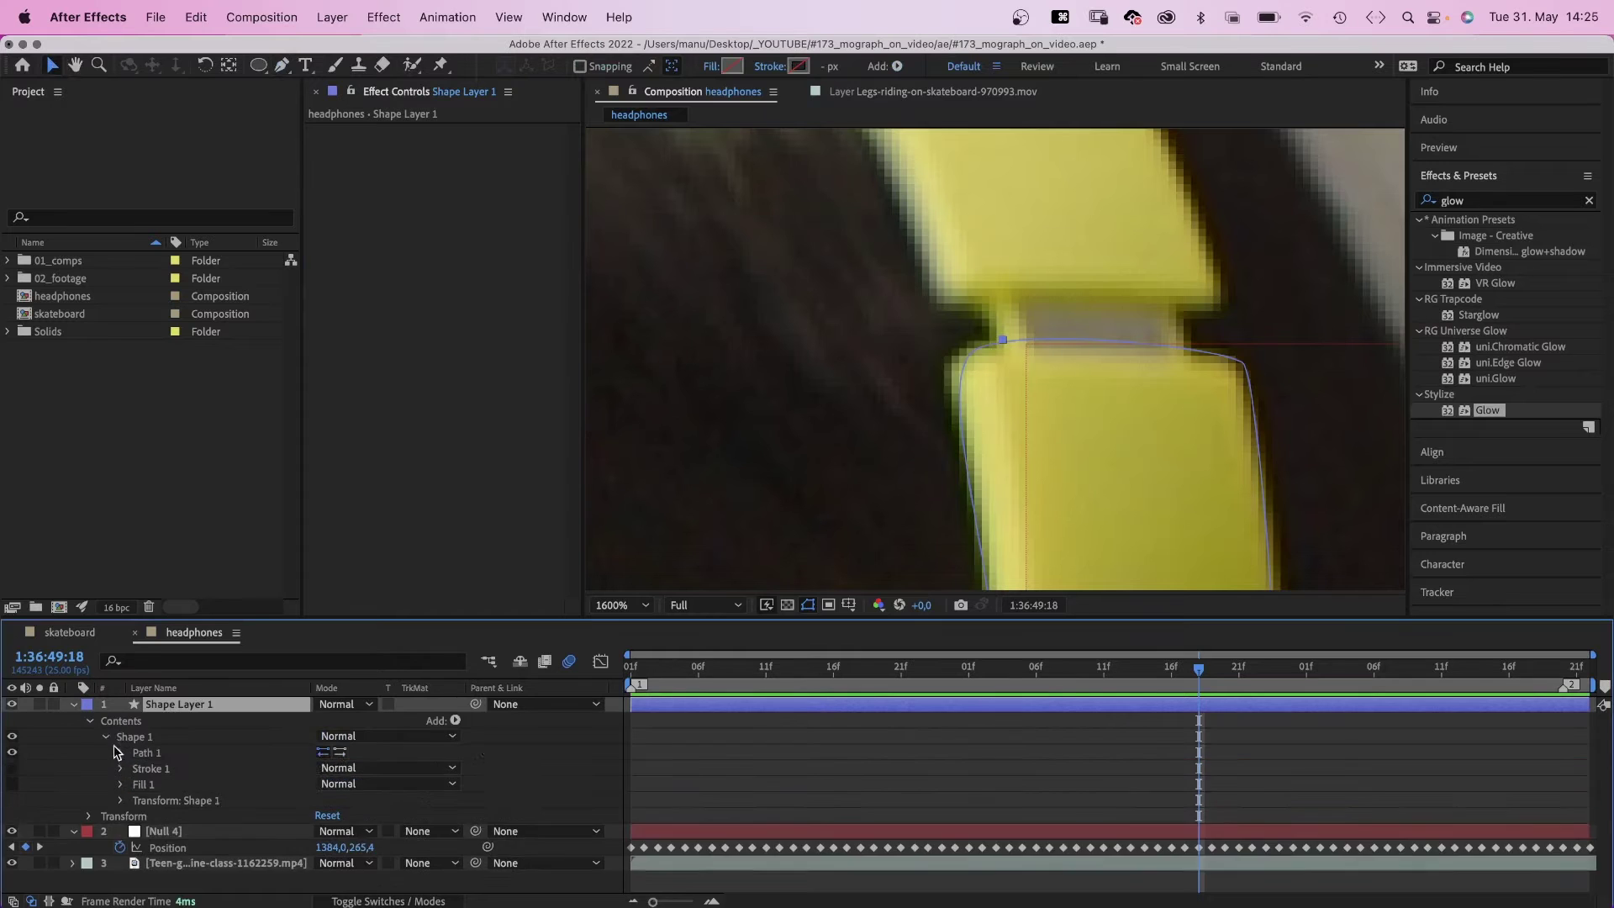
left_click_drag(1050, 496, 904, 381)
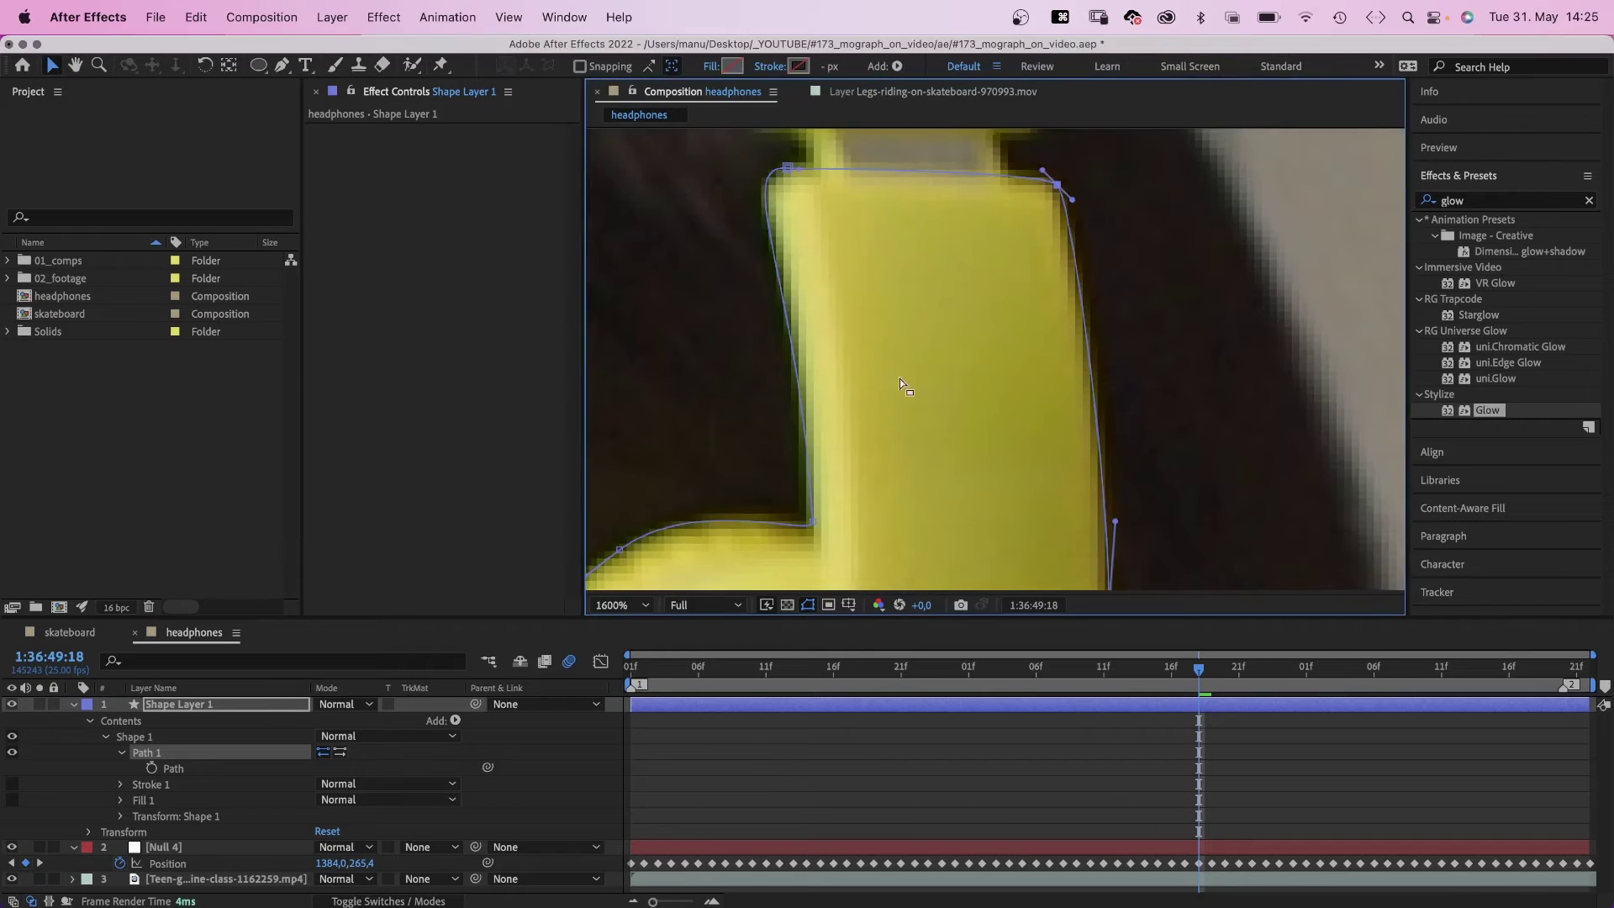
key("shift+slash")
- Rename Shape Layer 1 to mask, give it a white fill, and parent it to Null 4
left_click(233, 710)
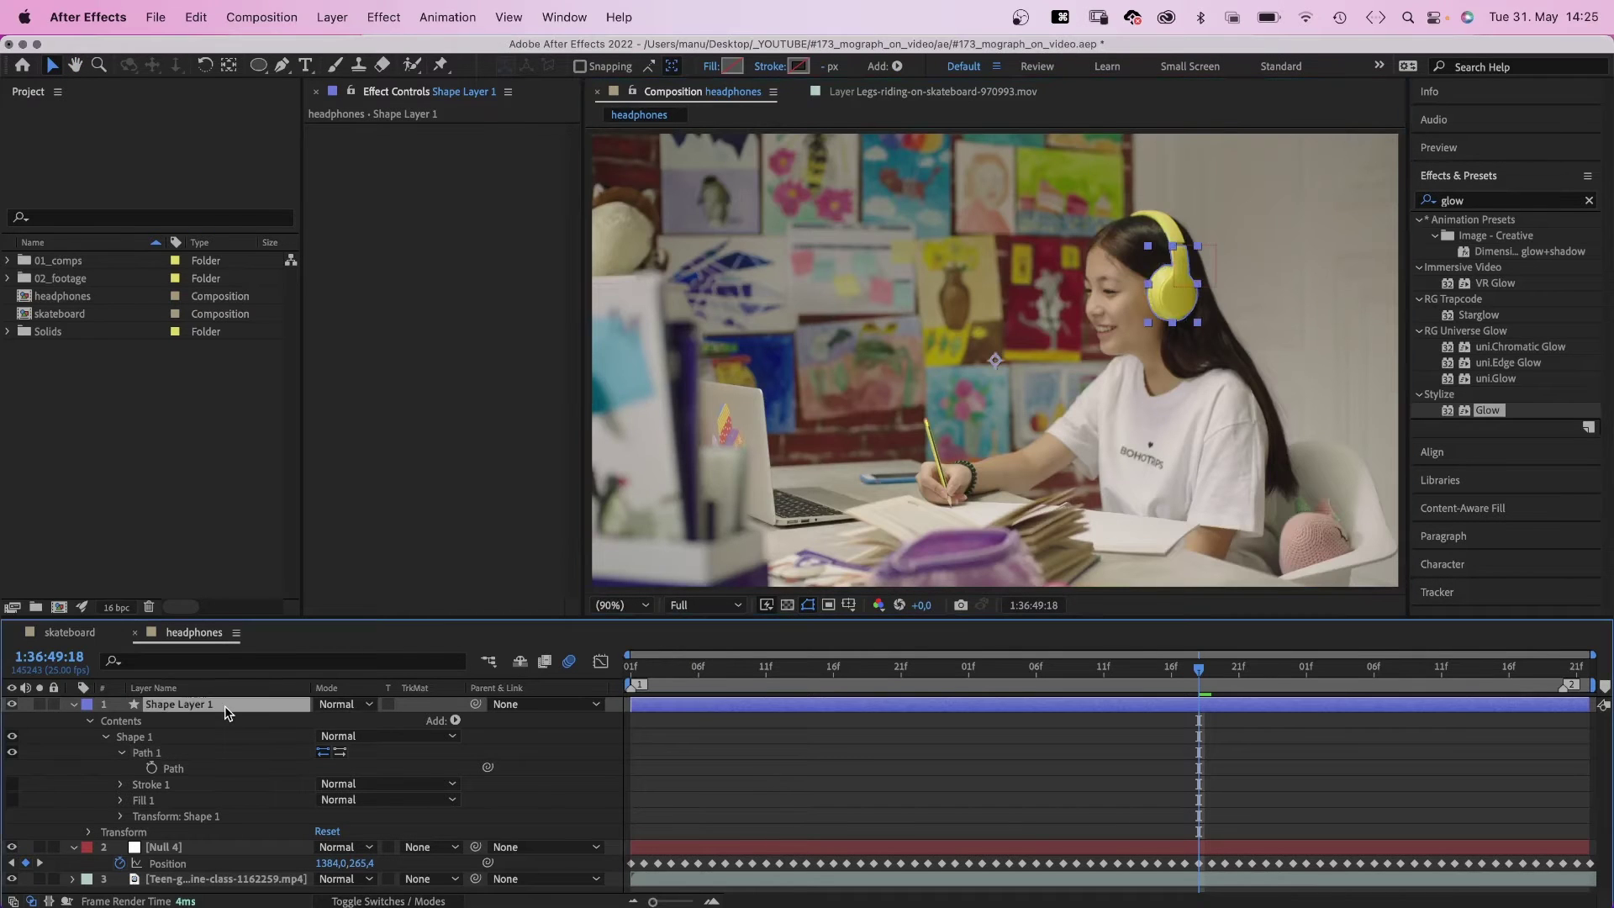
key("Return")
type("mask")
key("Return")
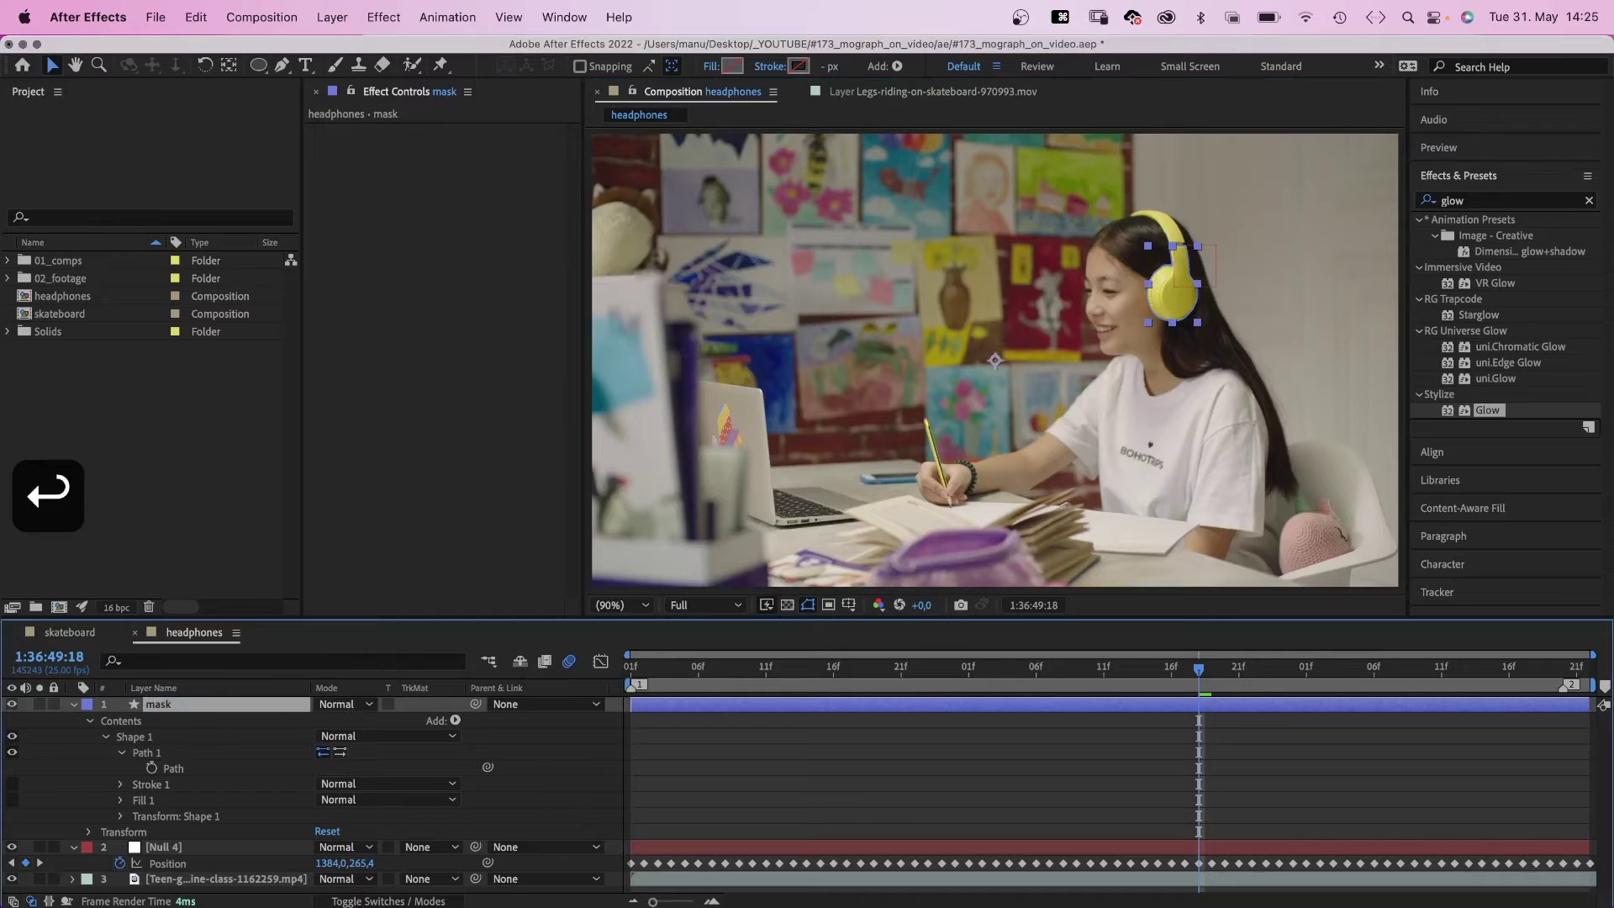
left_click(733, 66)
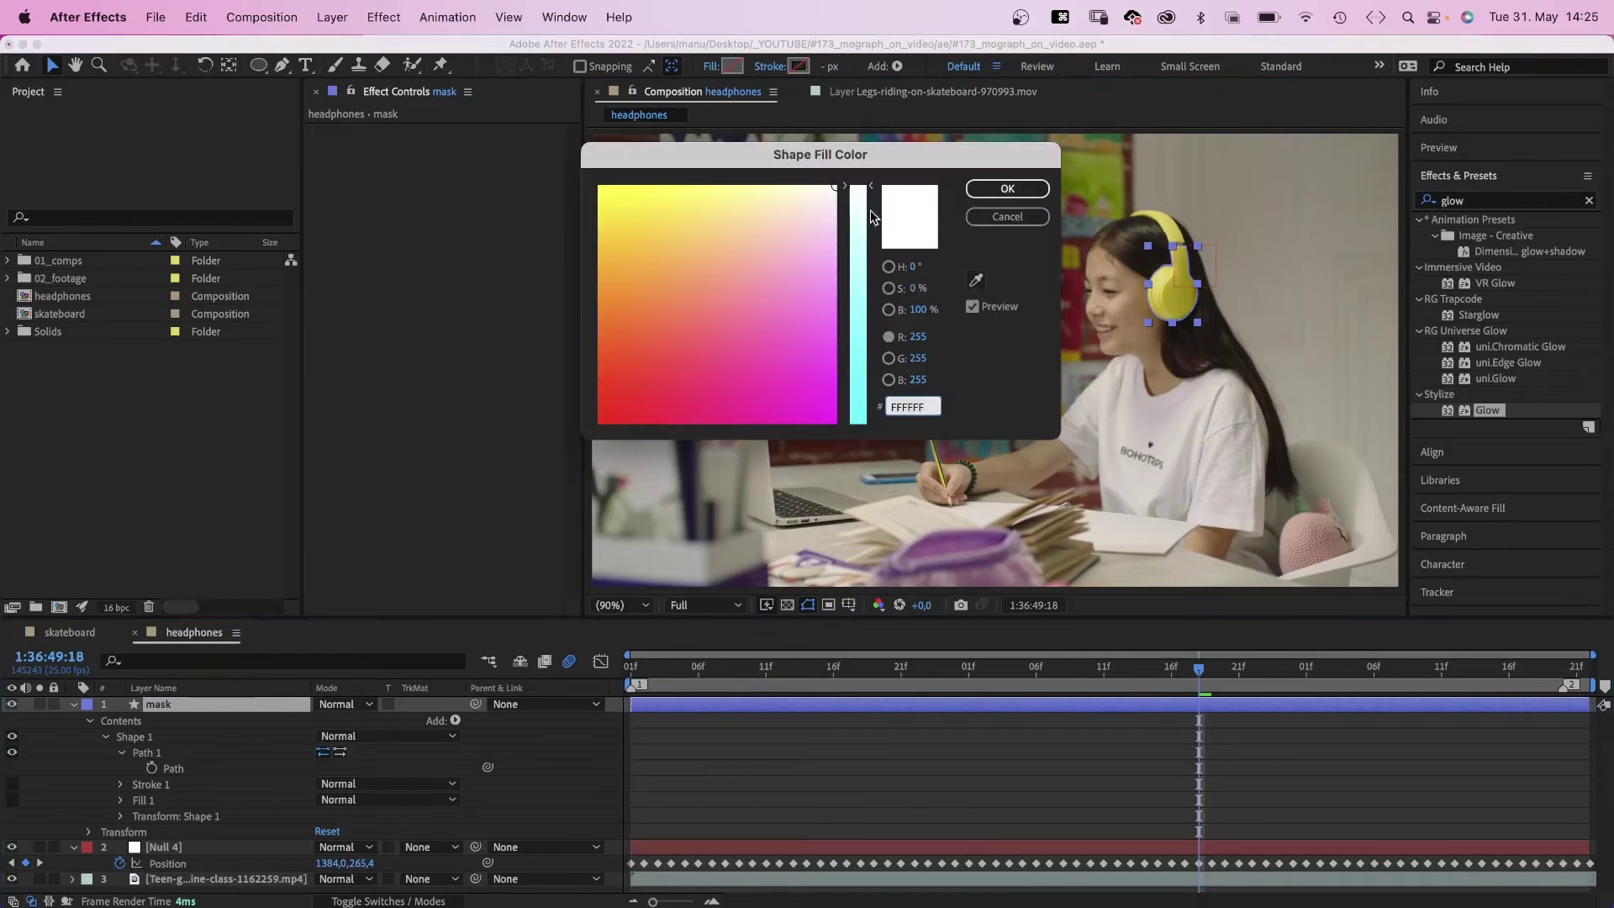
left_click(984, 193)
left_click(74, 704)
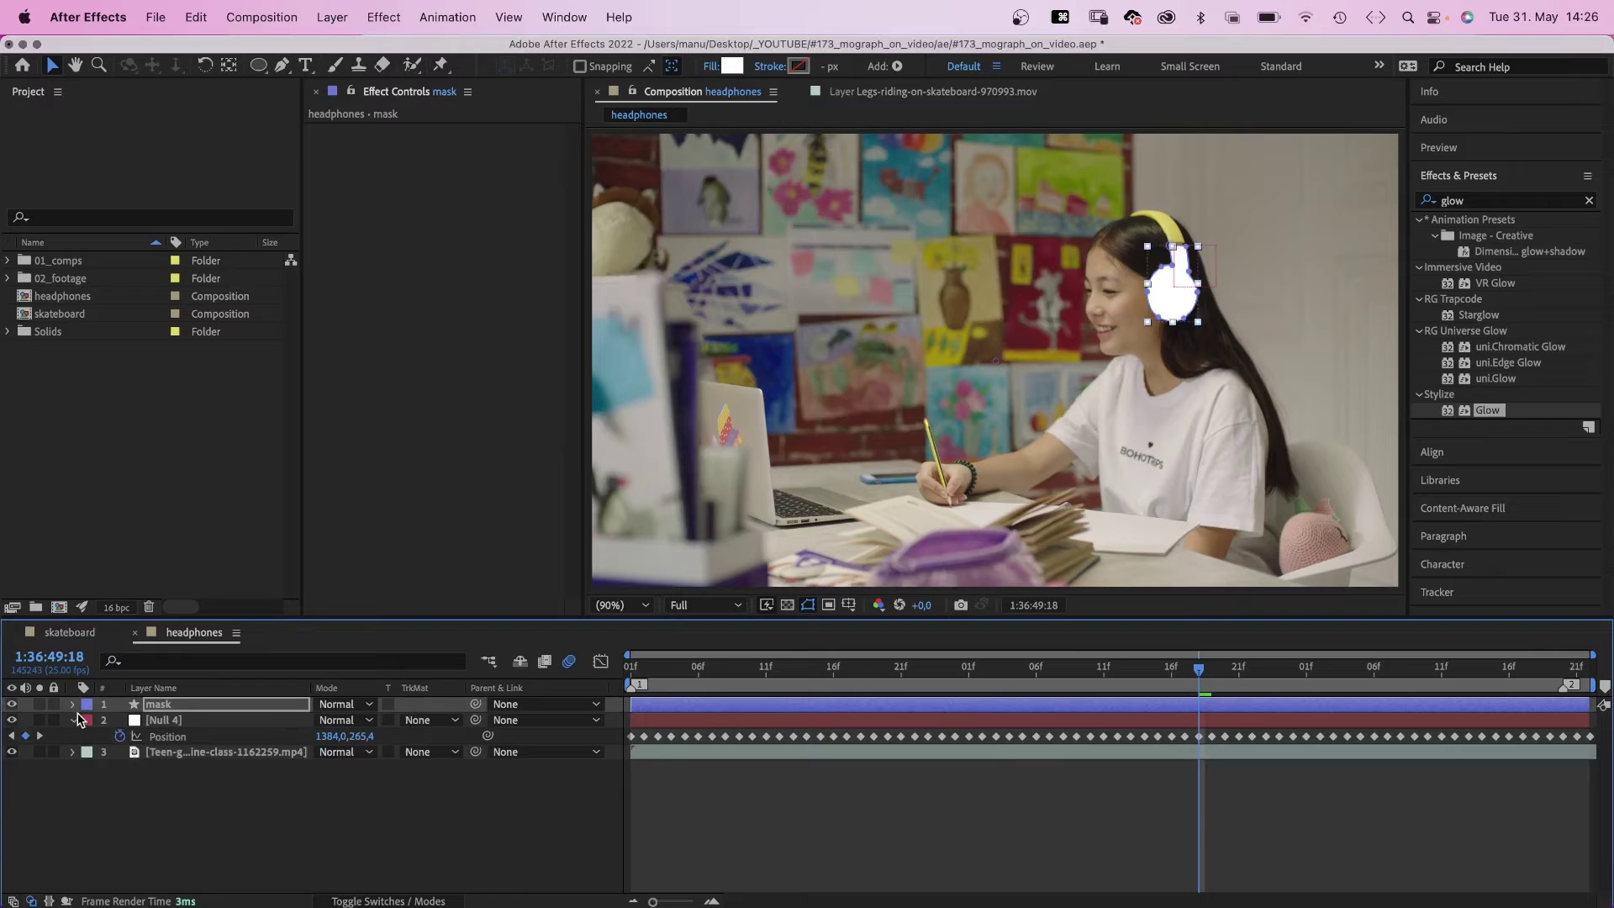
left_click_drag(475, 706, 172, 721)
- Create solid shine under mask, set Luma Inverted Matte, and parent it to Null 4
key("super+y")
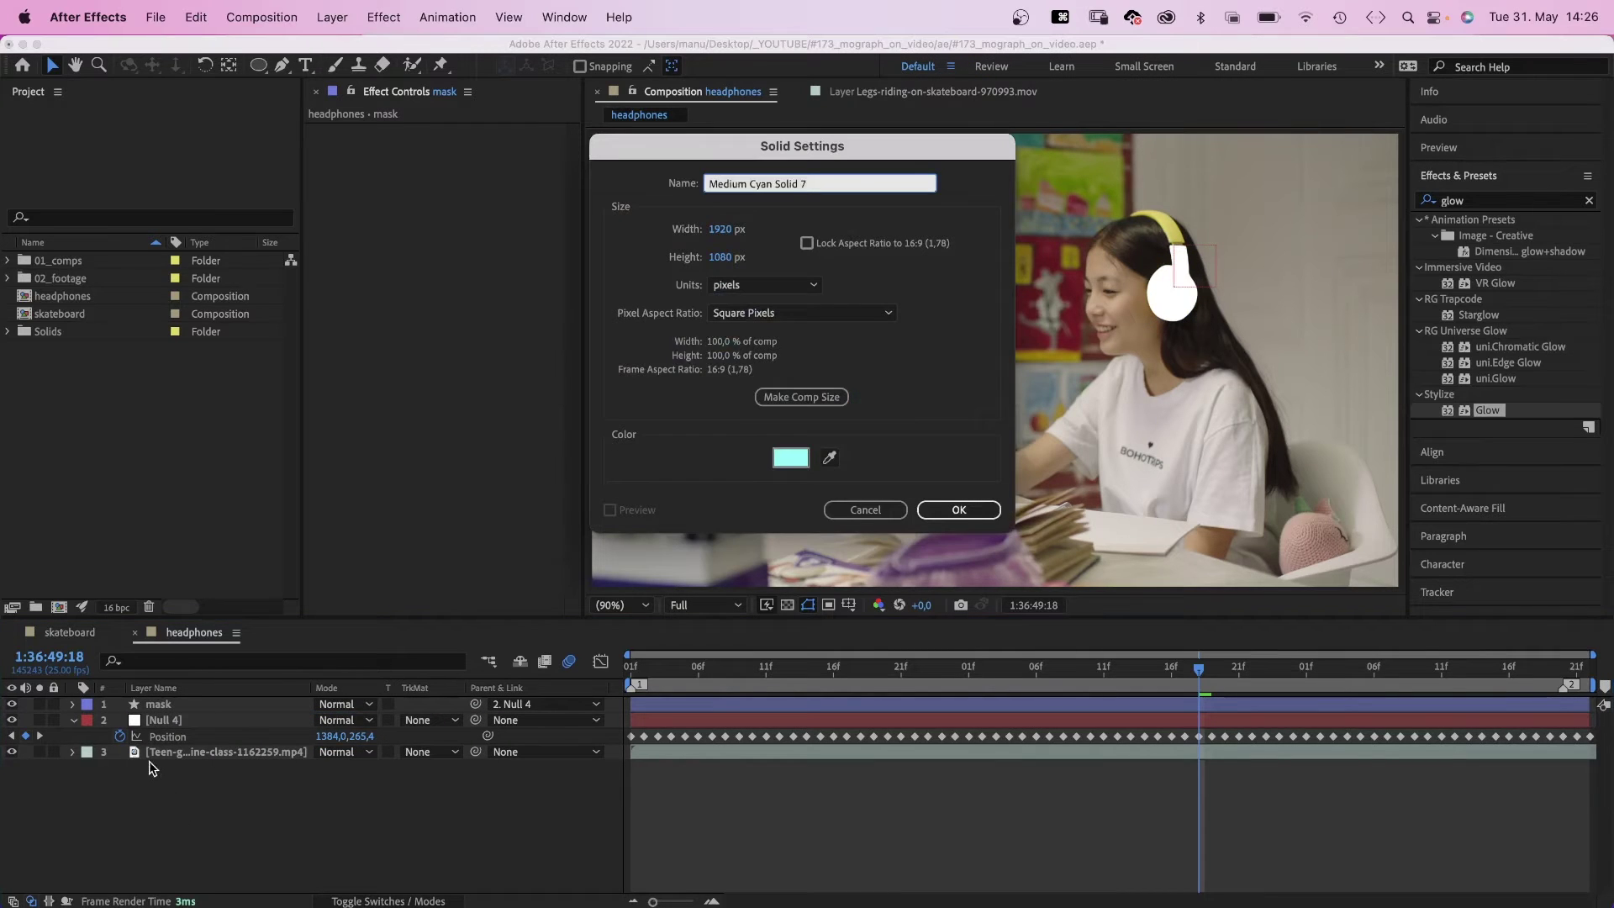
type("shine")
key("Return")
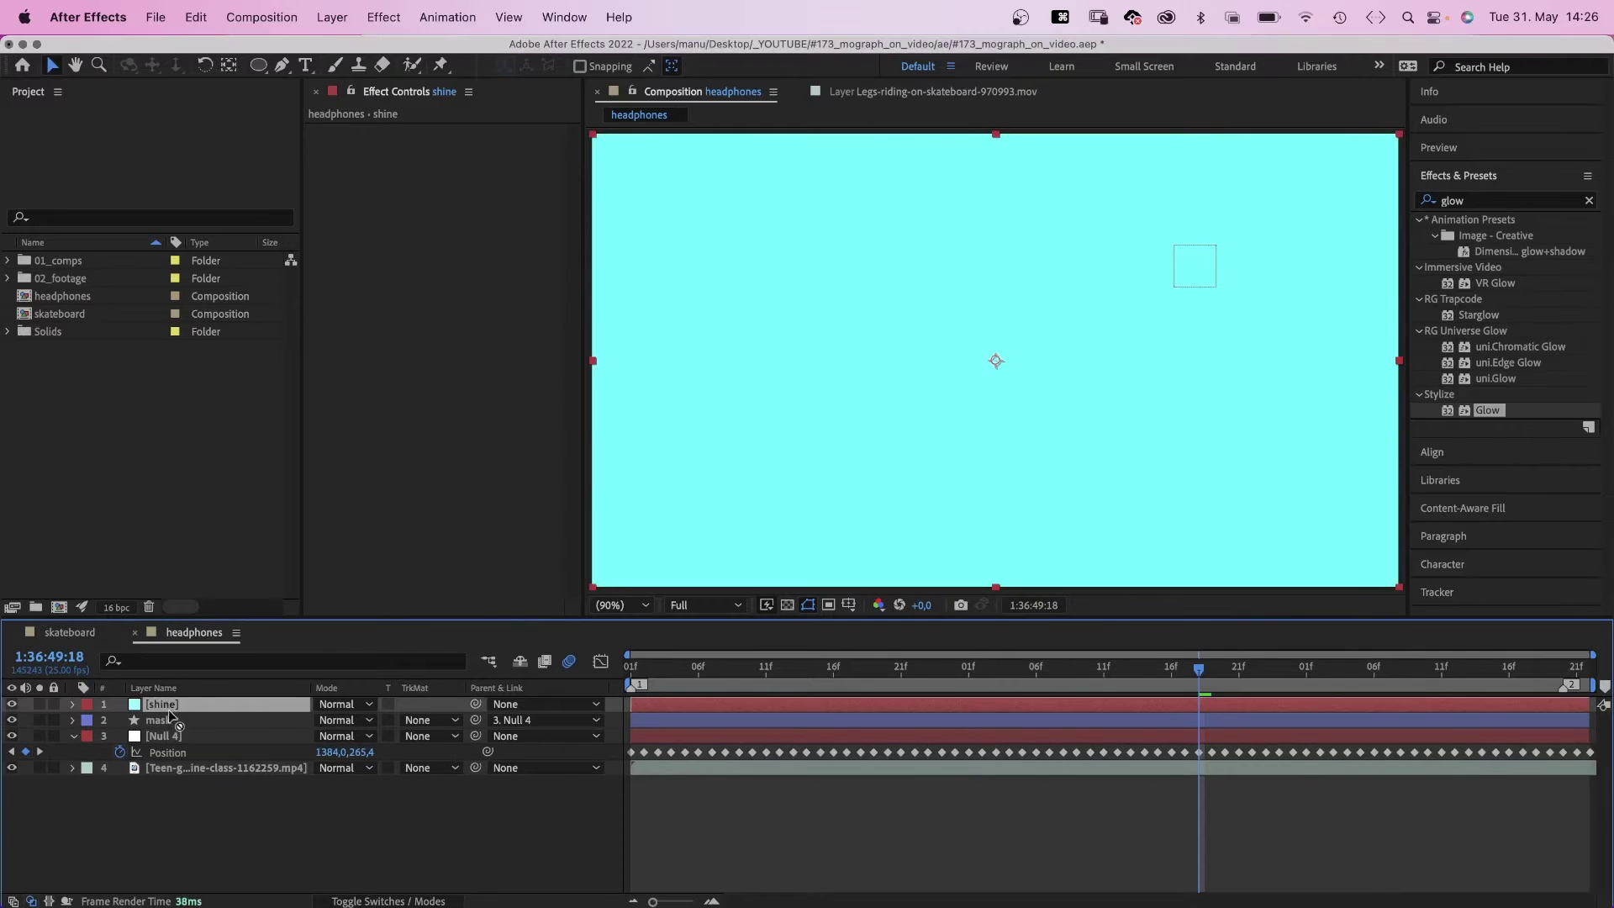
left_click_drag(168, 716, 168, 699)
left_click(428, 719)
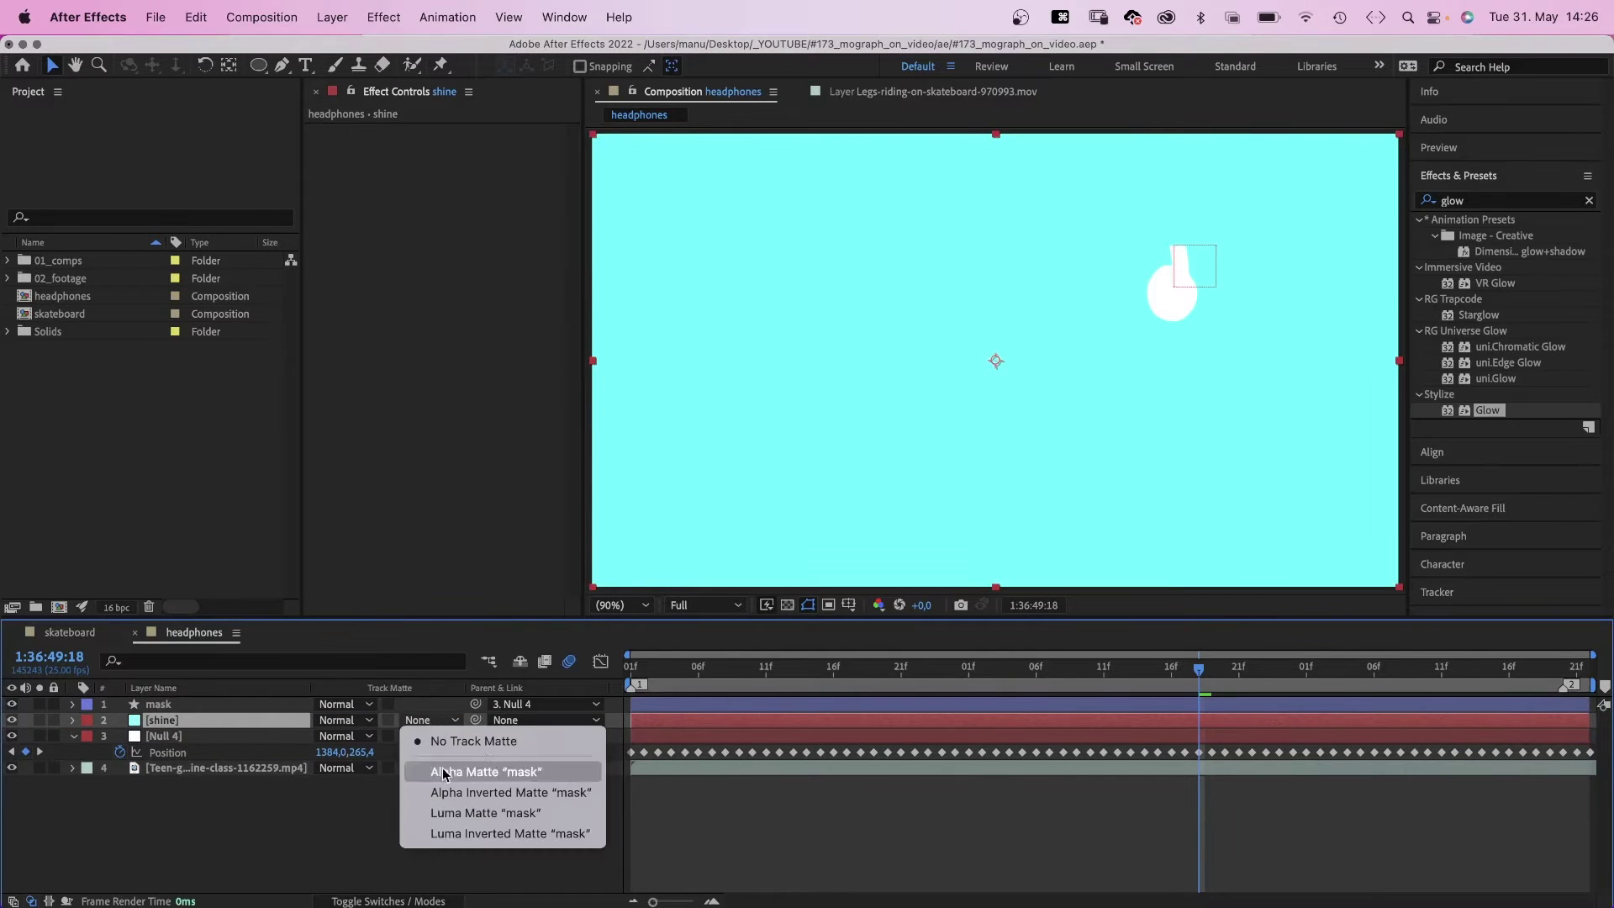
left_click(422, 833)
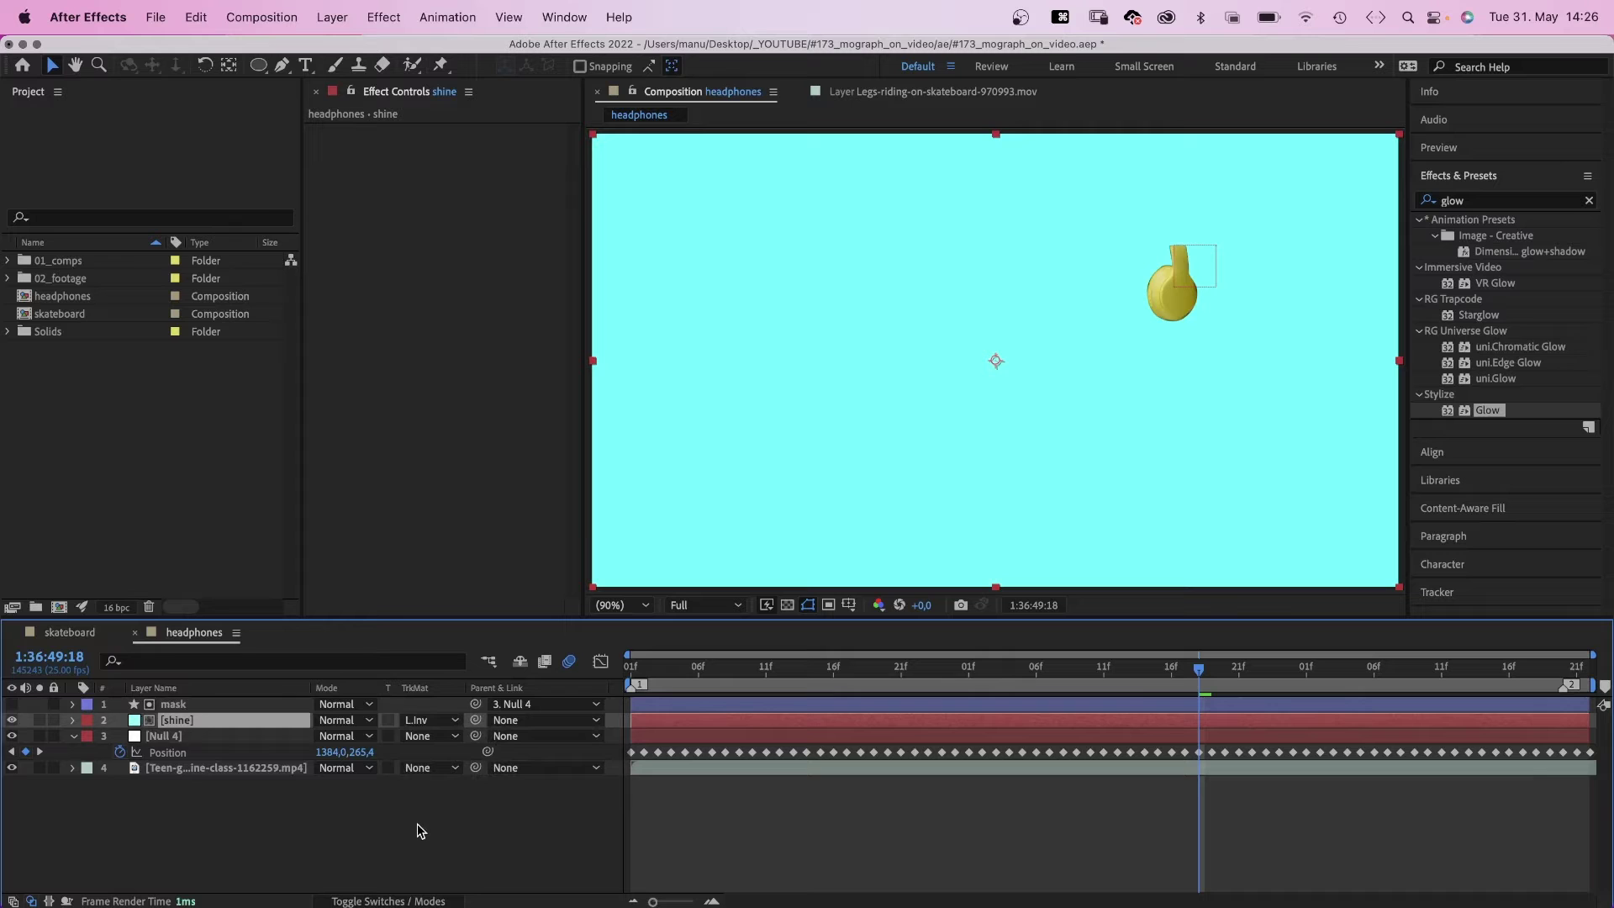
left_click_drag(476, 719, 304, 736)
- Draw an ellipse mask around the headphone on shine and feather it to 154 px
left_click(267, 66)
mouse_move(1122, 245)
left_mouse_down()
mouse_move(1152, 295)
mouse_move(1220, 341)
mouse_move(1216, 294)
left_mouse_up()
key("v")
left_click(105, 753)
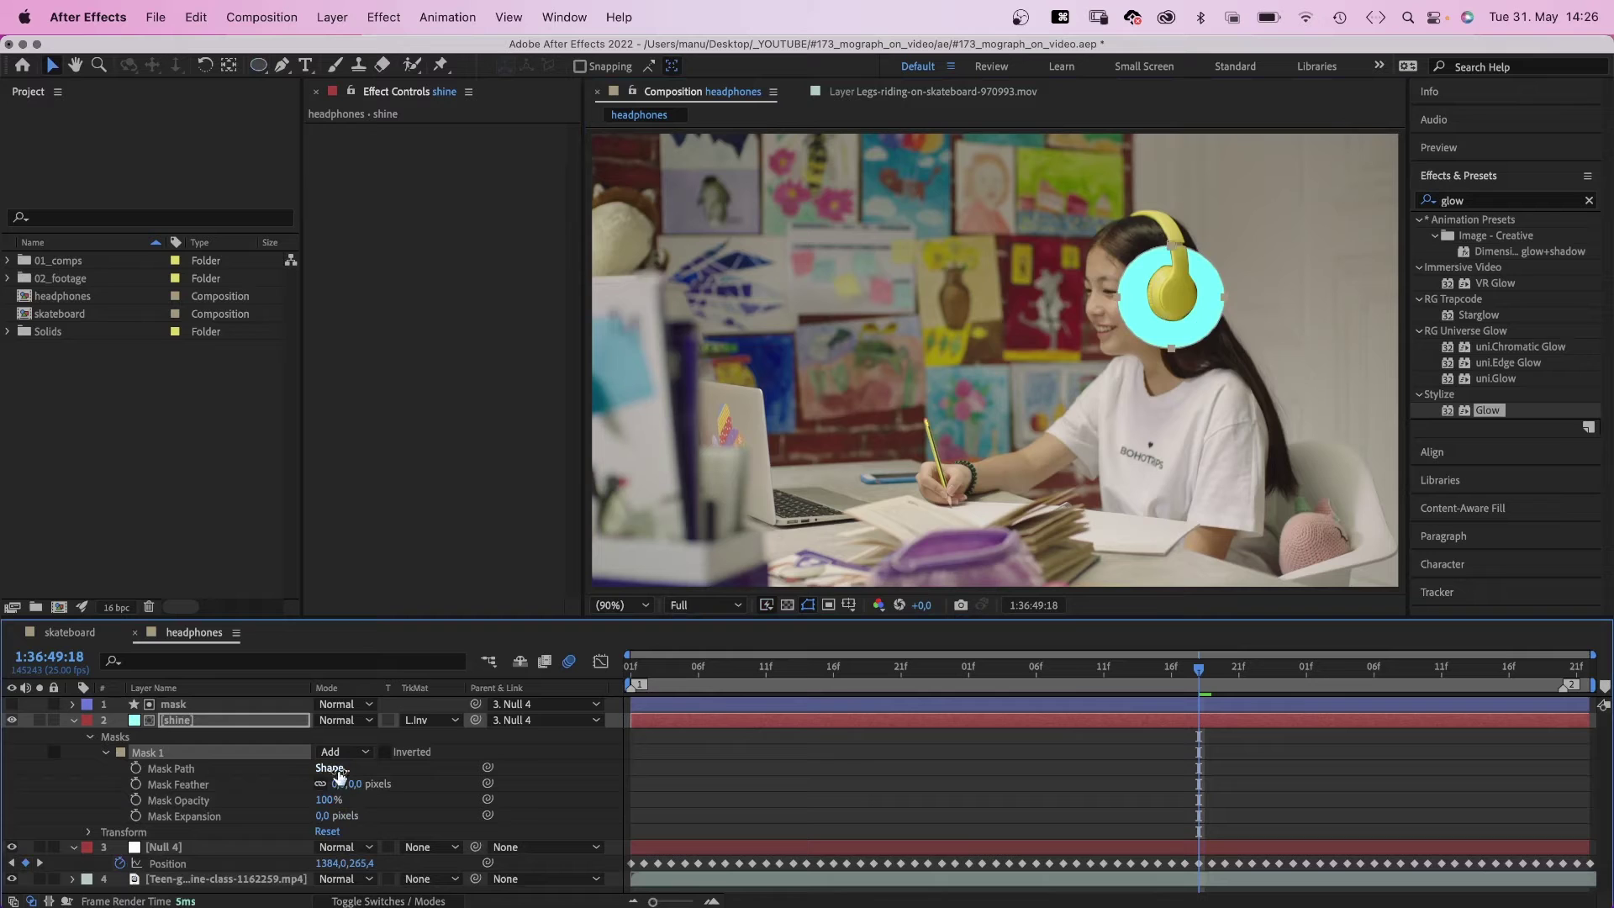
left_click_drag(340, 778, 442, 775)
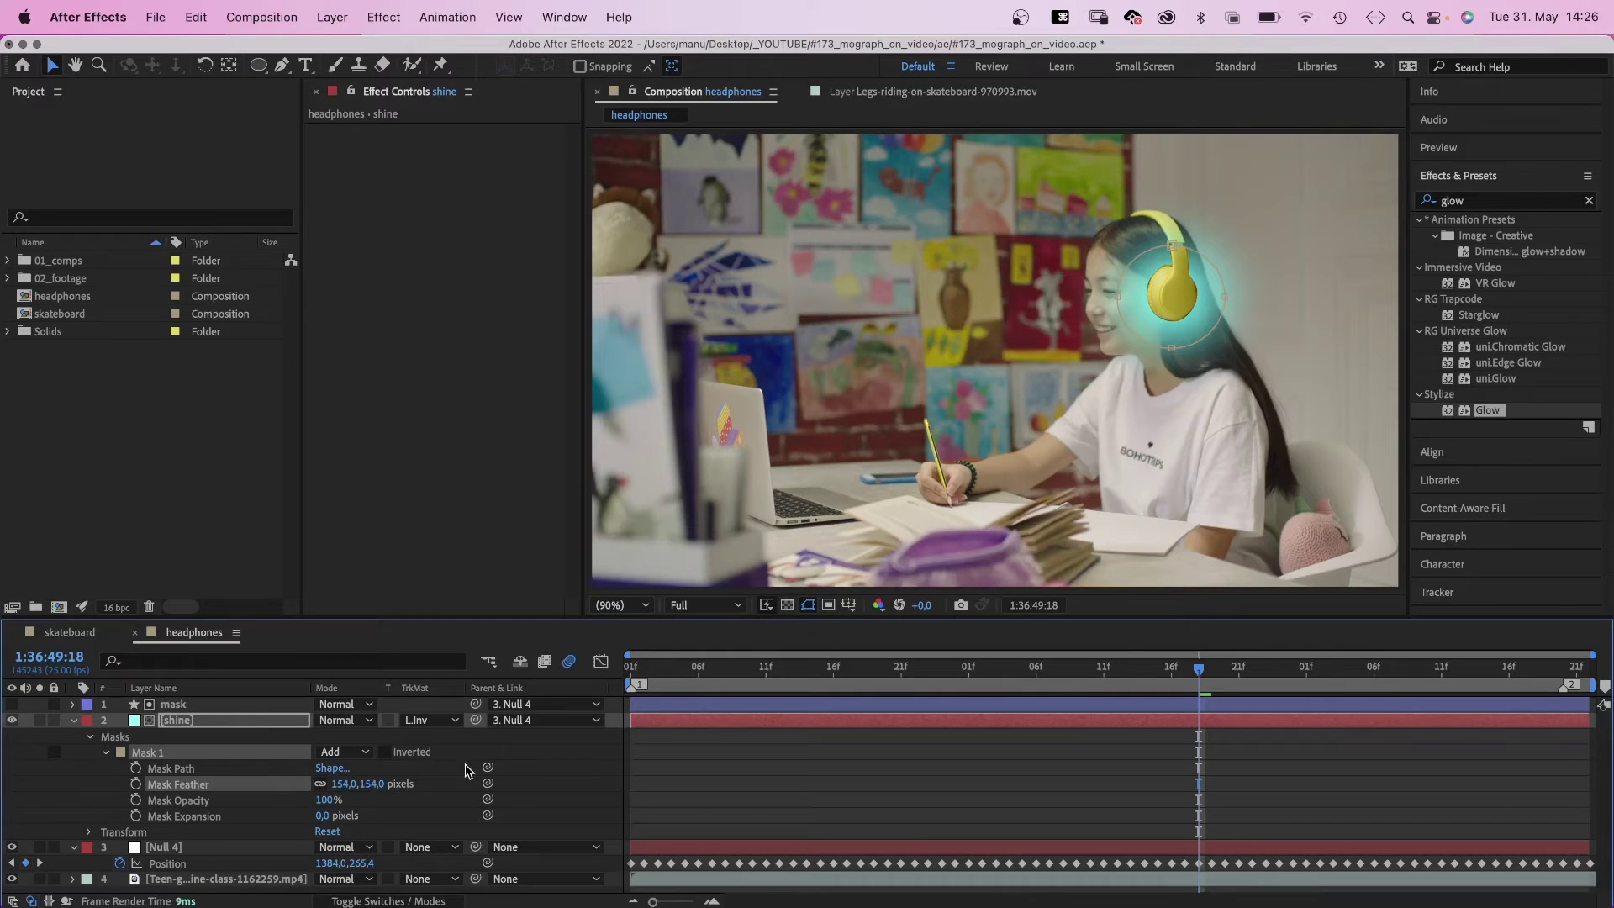
- Collapse the shine layer and select the mask shape layer
left_click(66, 753)
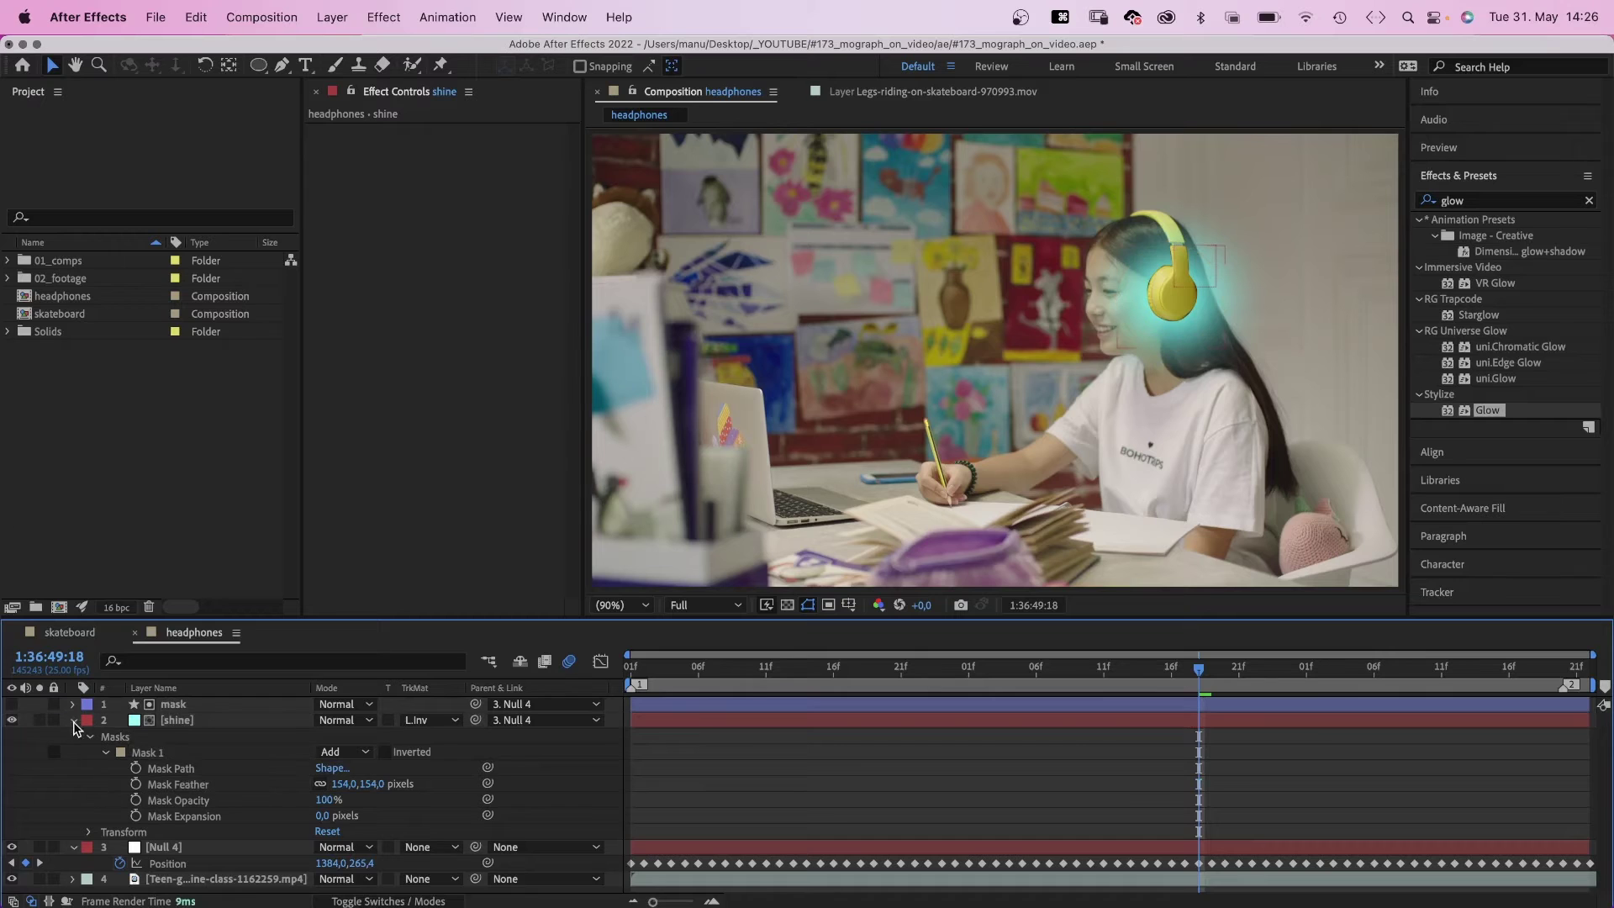
left_click(75, 720)
left_click(167, 709)
- Duplicate the headphone mask shape layer and rename the copy 'glow'
key("super+d")
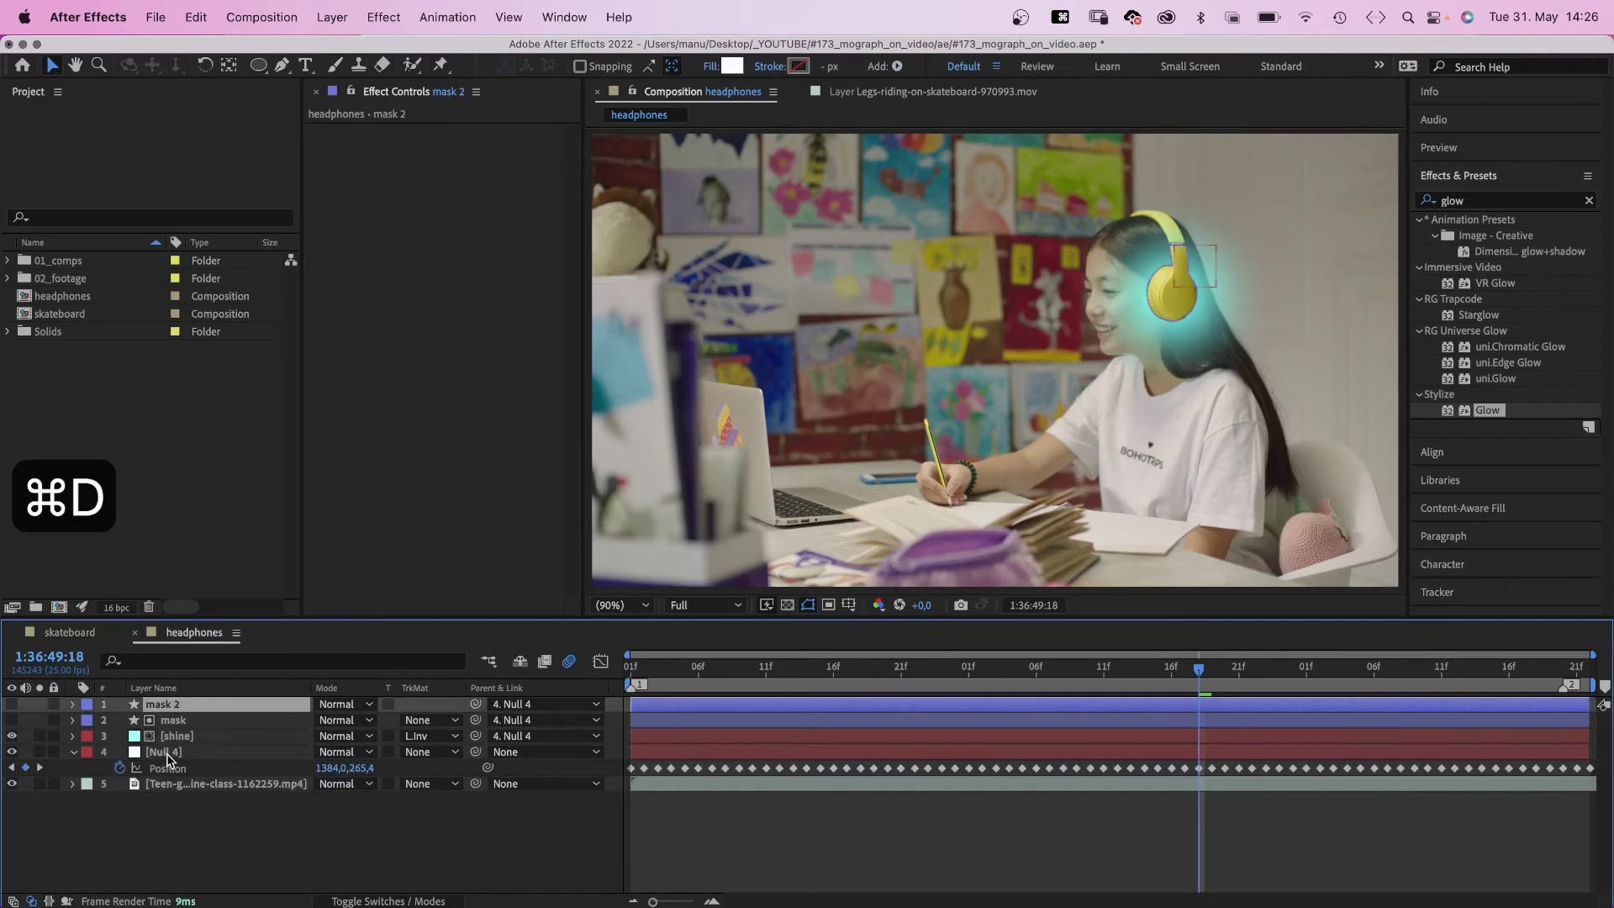
left_click(12, 703)
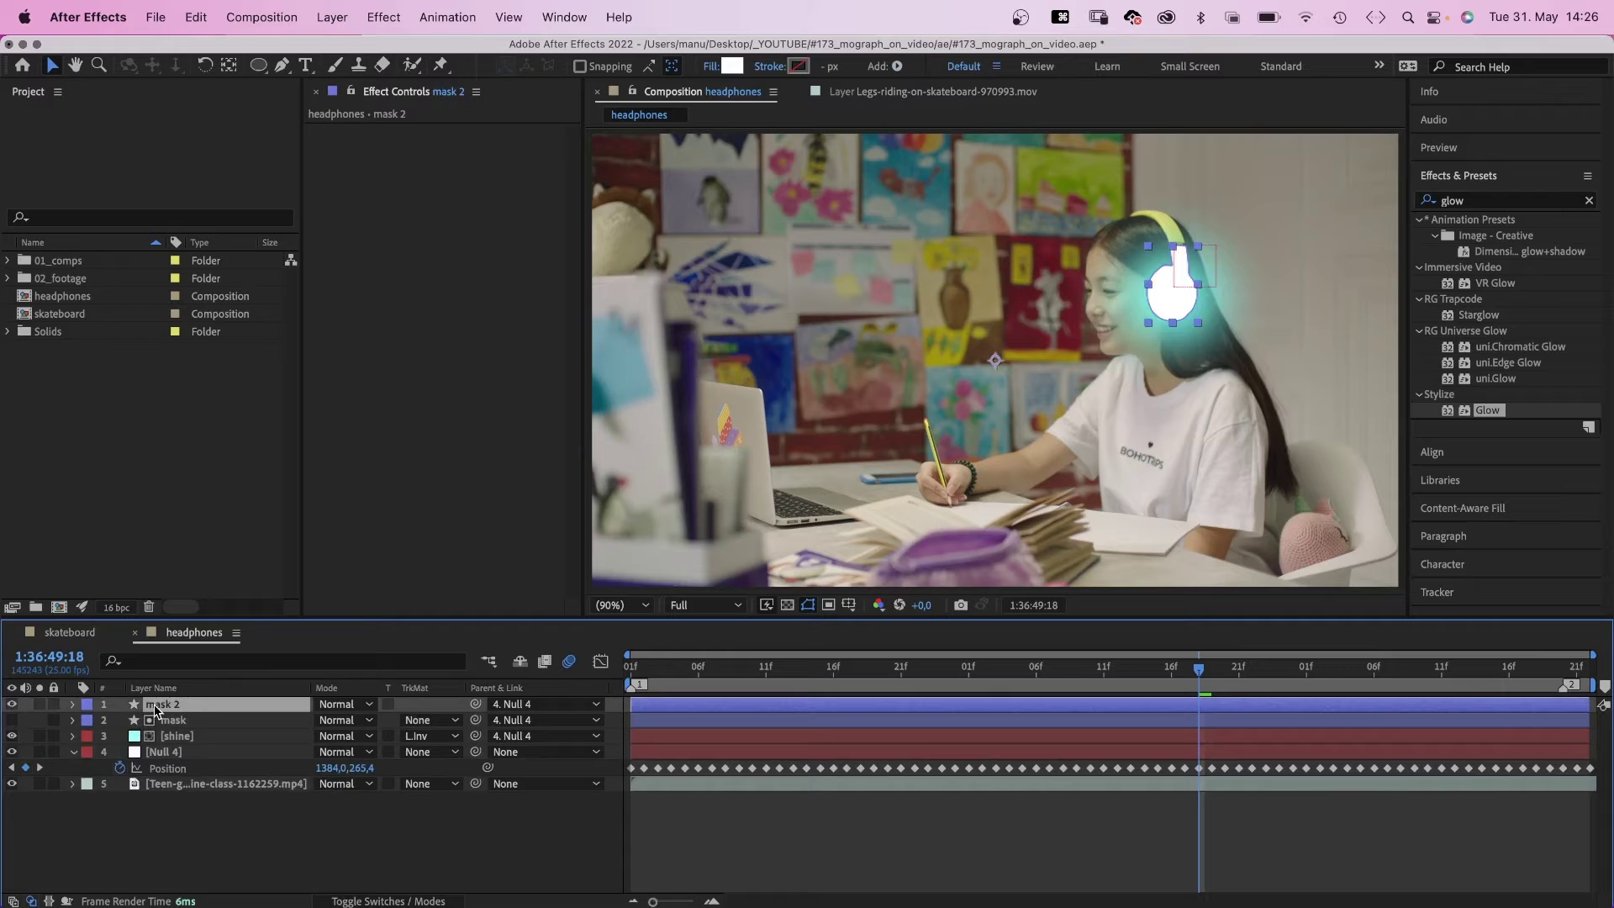
key("Return")
type("glow")
key("Return")
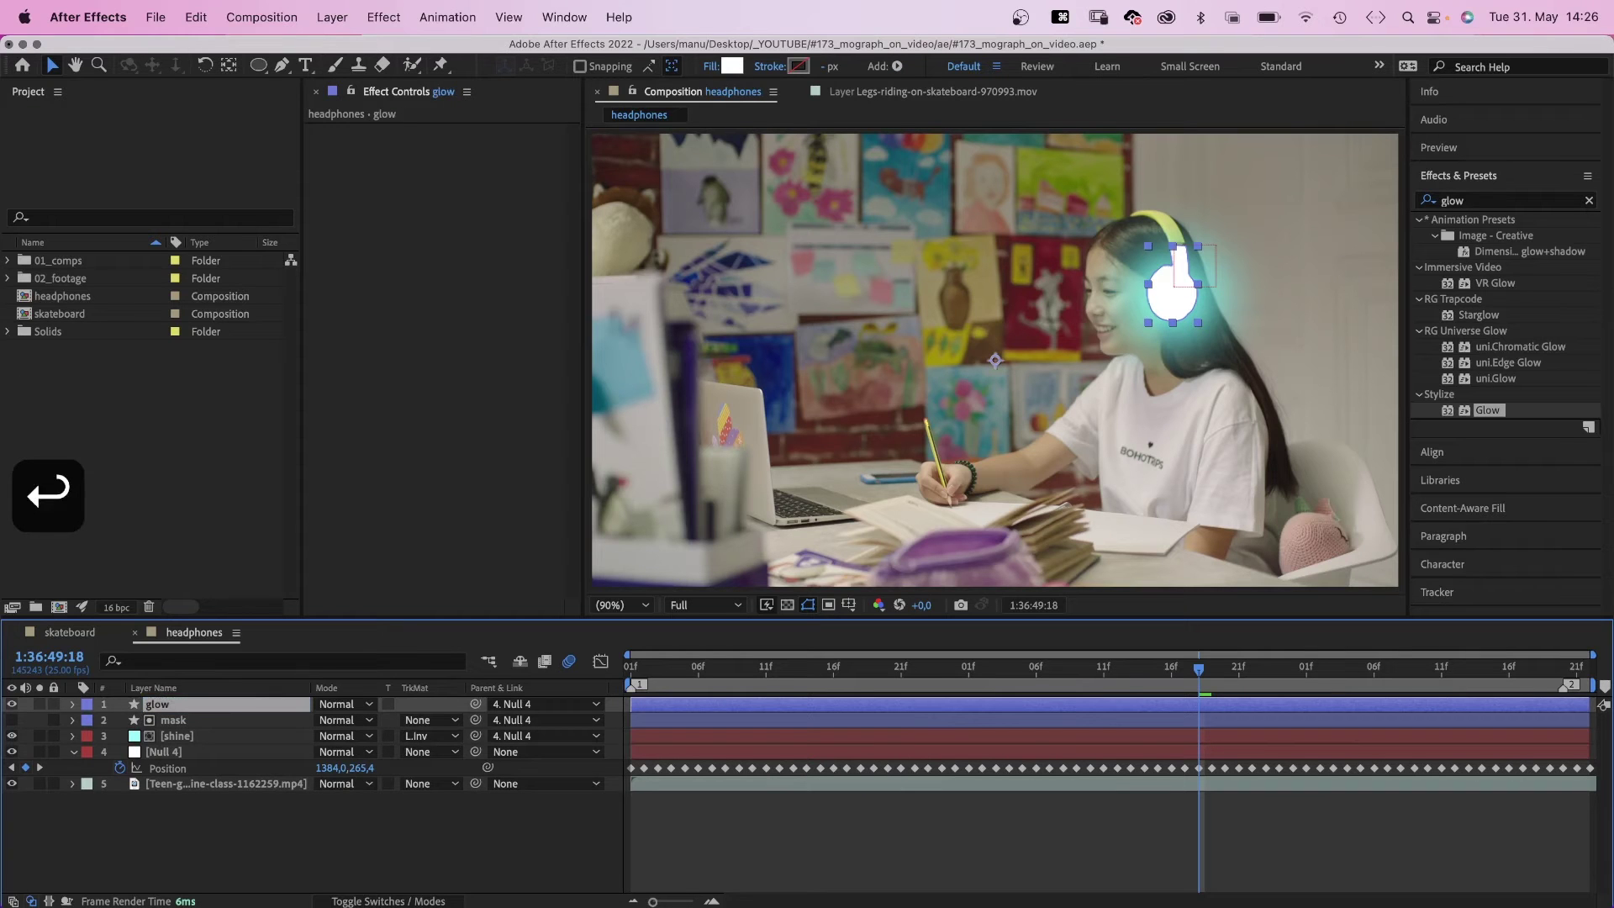
- Give the glow layer no fill and a cyan 00FFFF stroke at 5 px
left_click(708, 67)
left_click(844, 295)
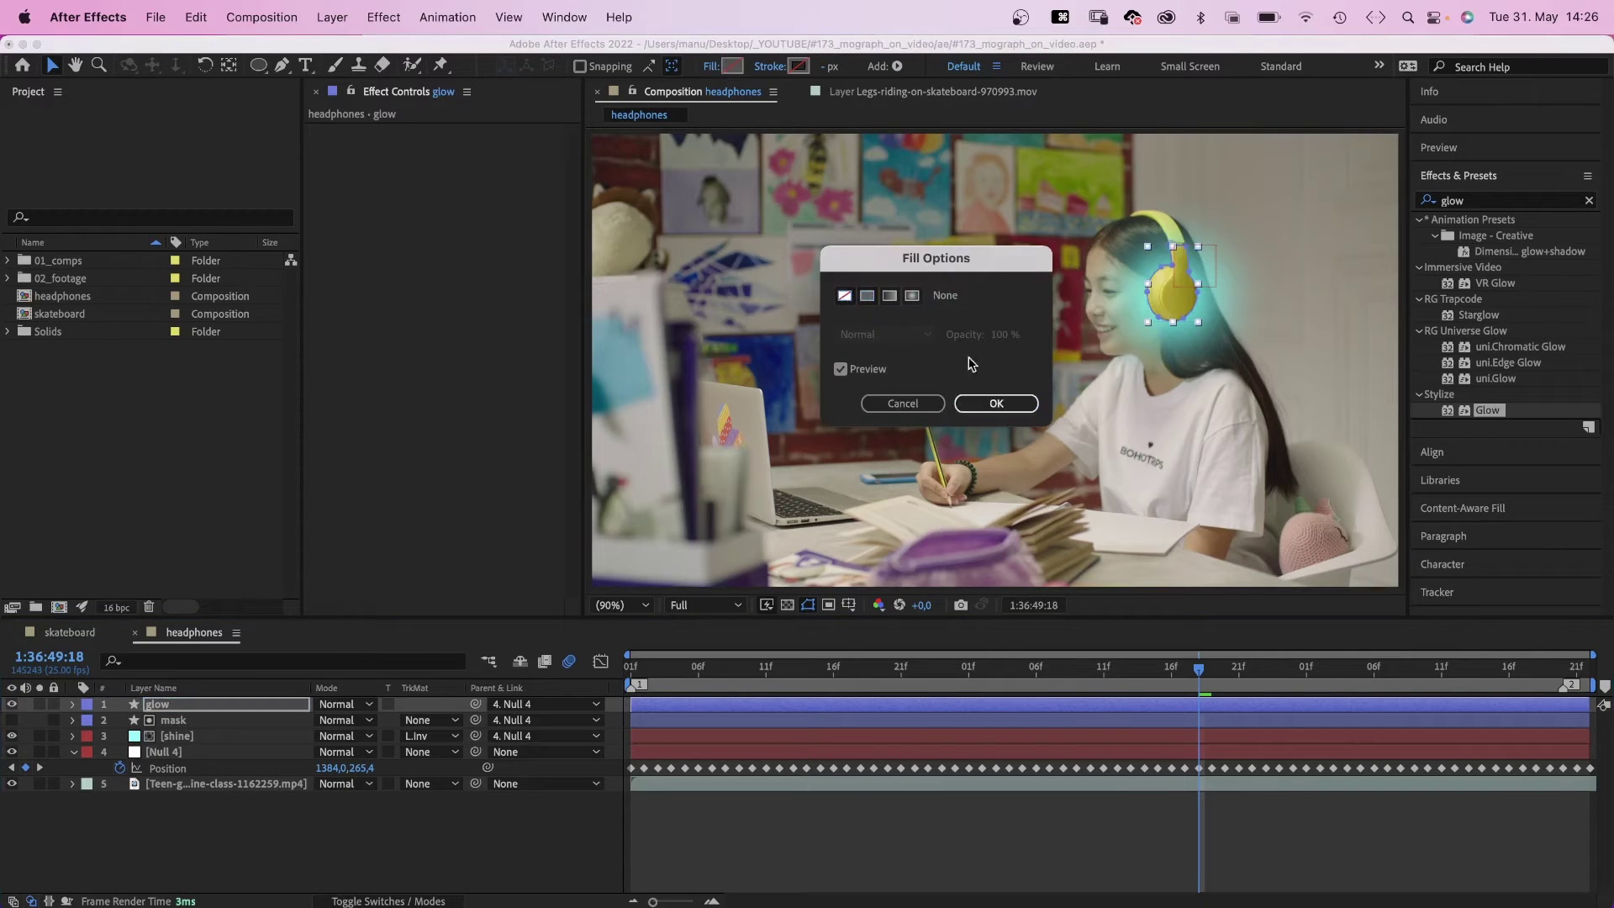
left_click(996, 403)
left_click(798, 66)
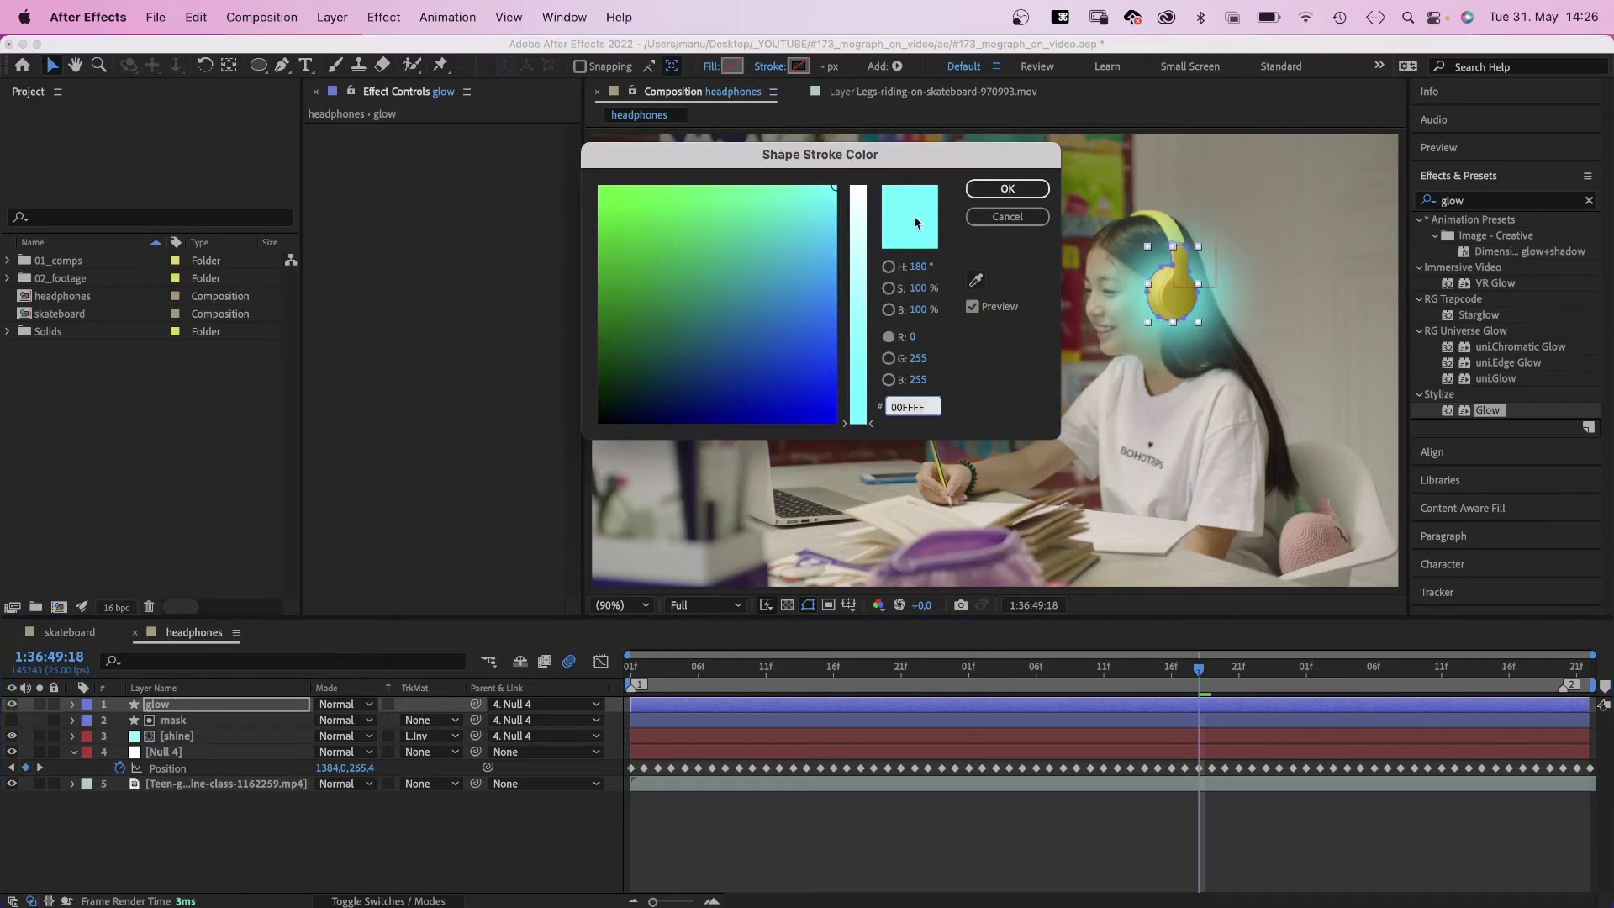
left_click(1007, 188)
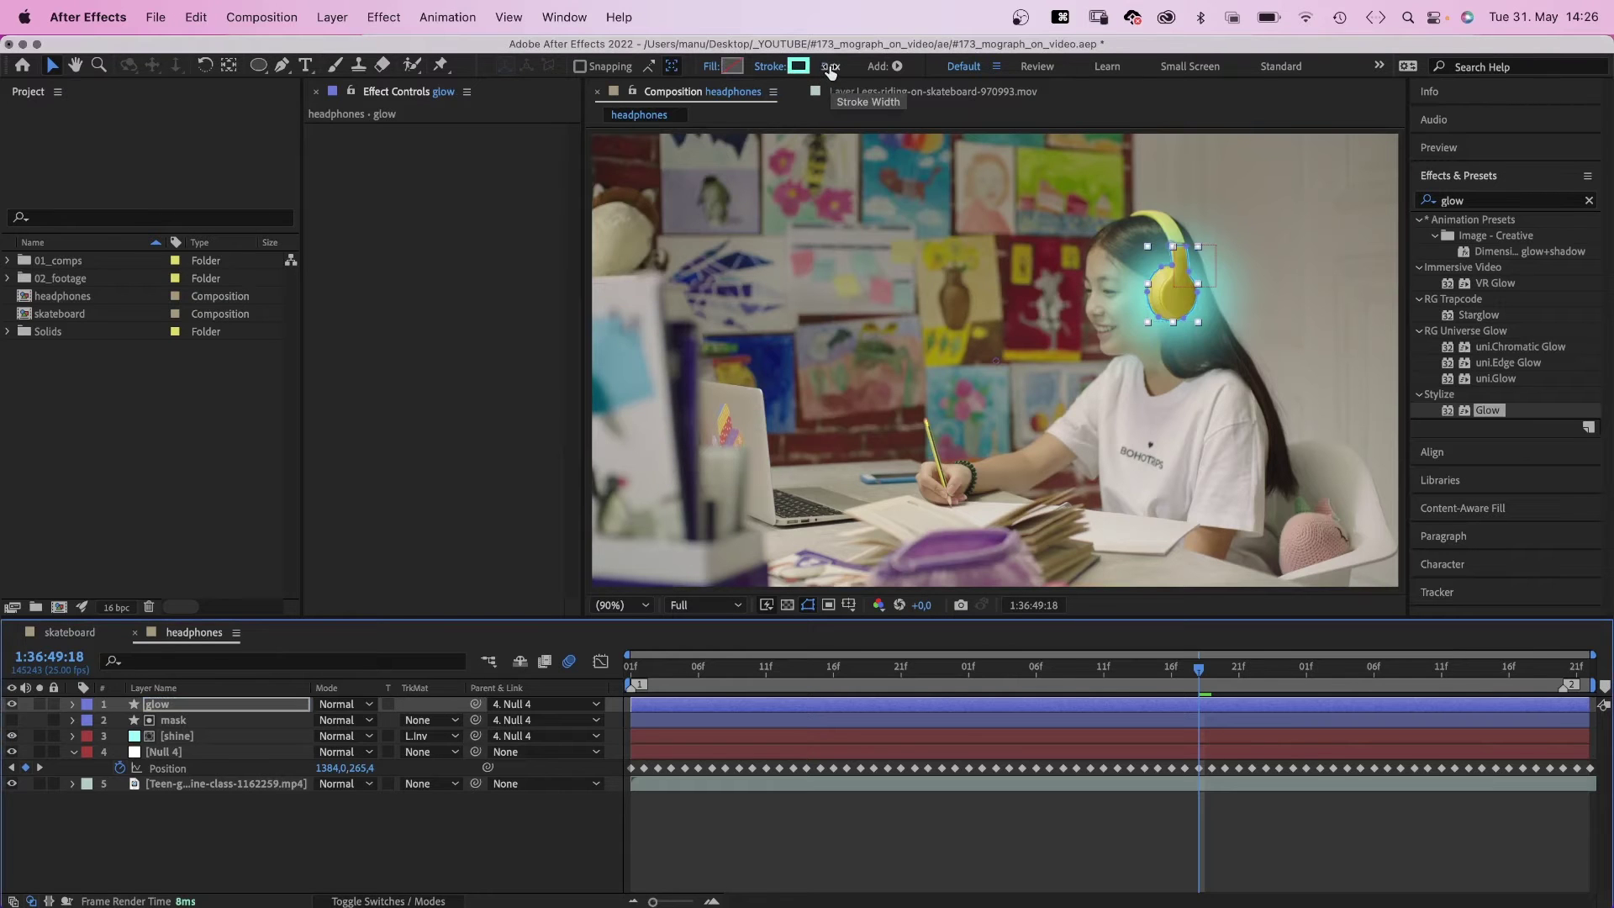
key("F2")
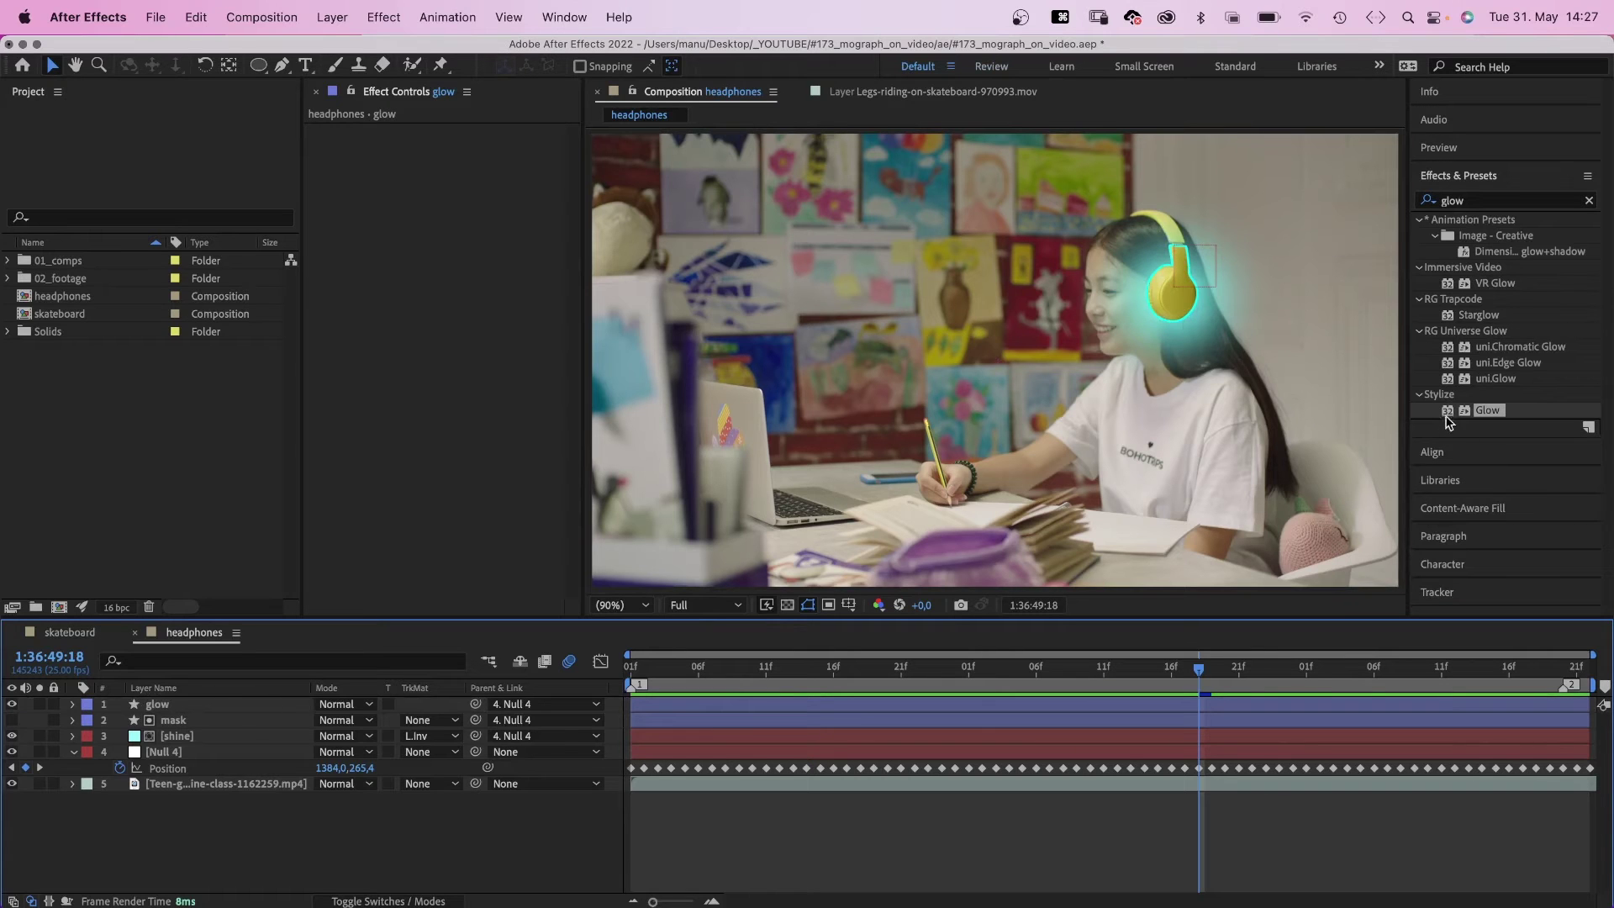
- Apply a Glow effect to the glow layer with Radius 20
left_click_drag(1448, 421, 362, 252)
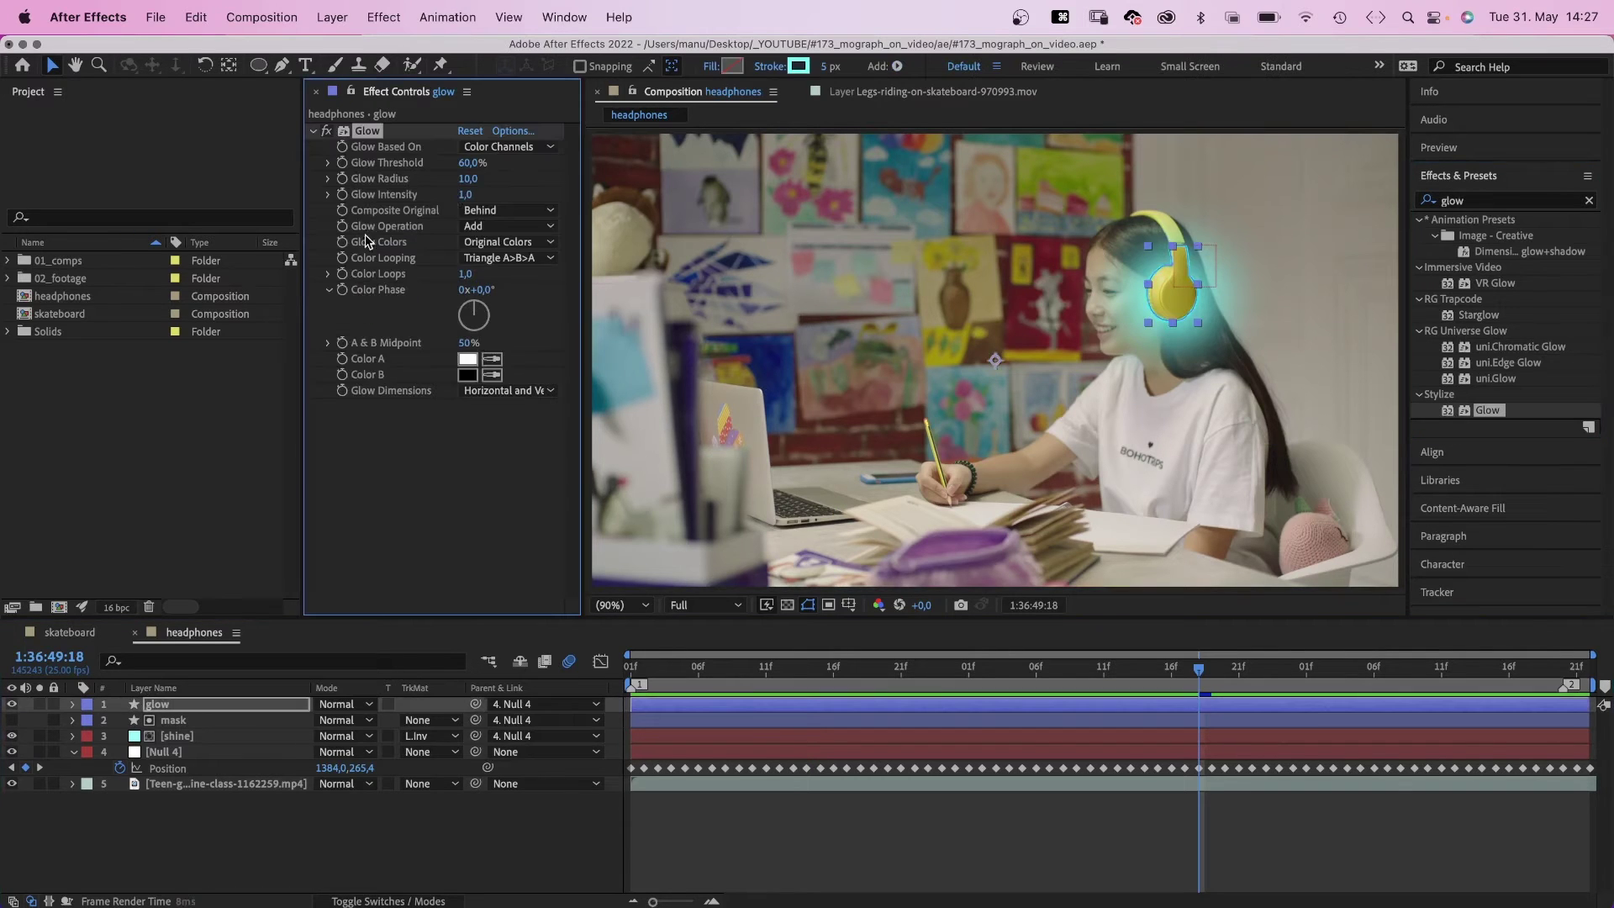
left_click(465, 179)
type("20")
key("Return")
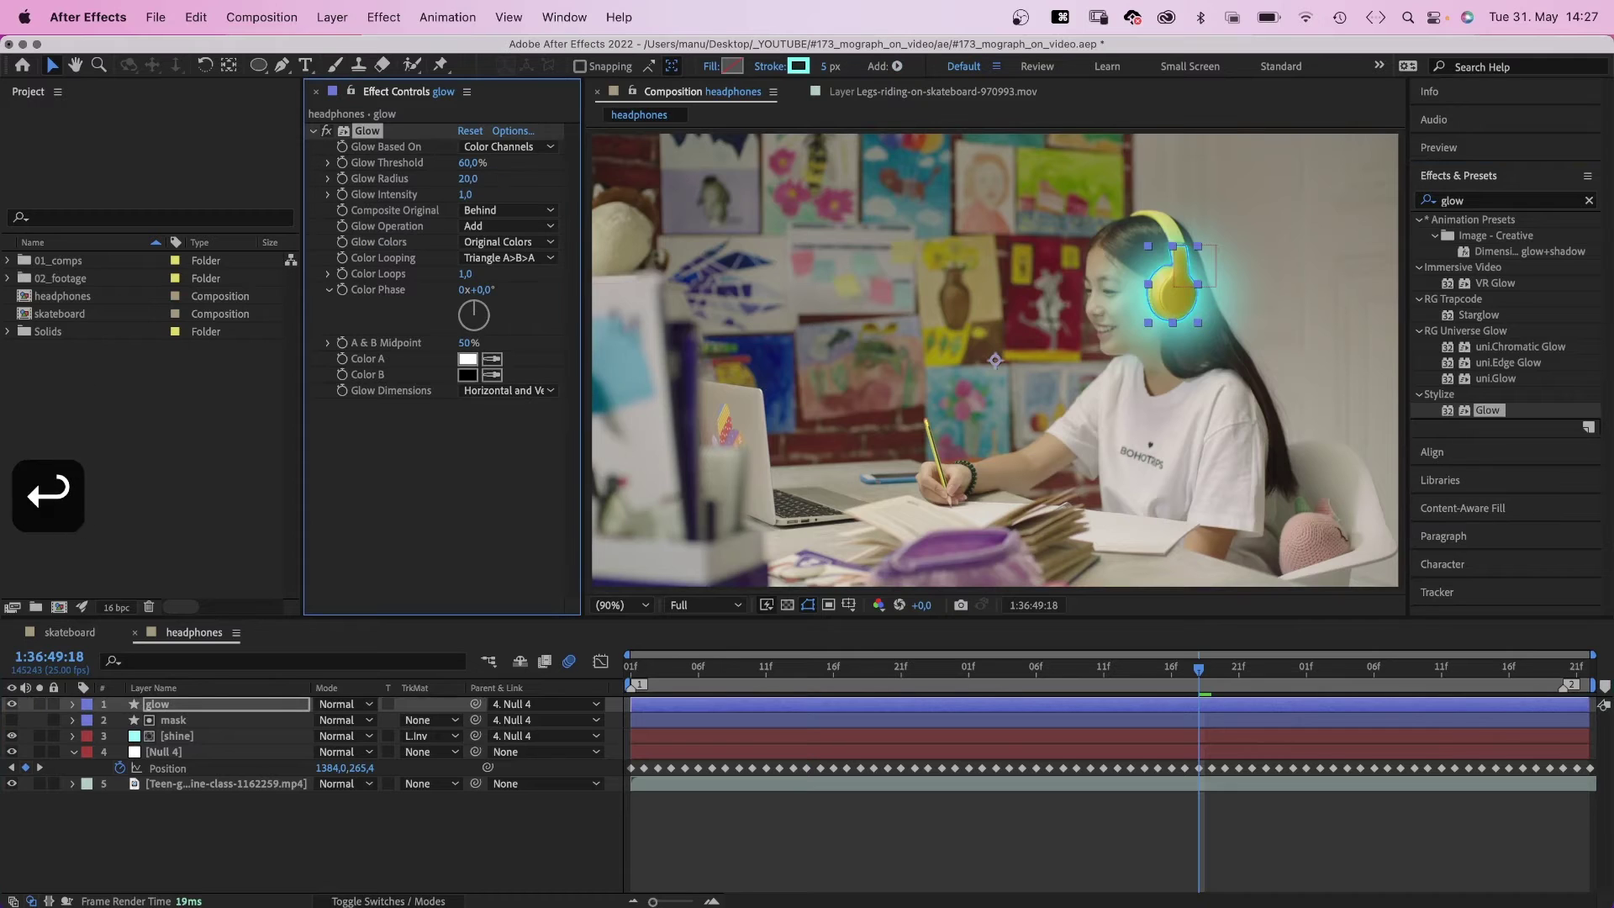
- Duplicate the Glow, set Glow 2 to Radius 100 and Intensity 2, then preview
key("super+d")
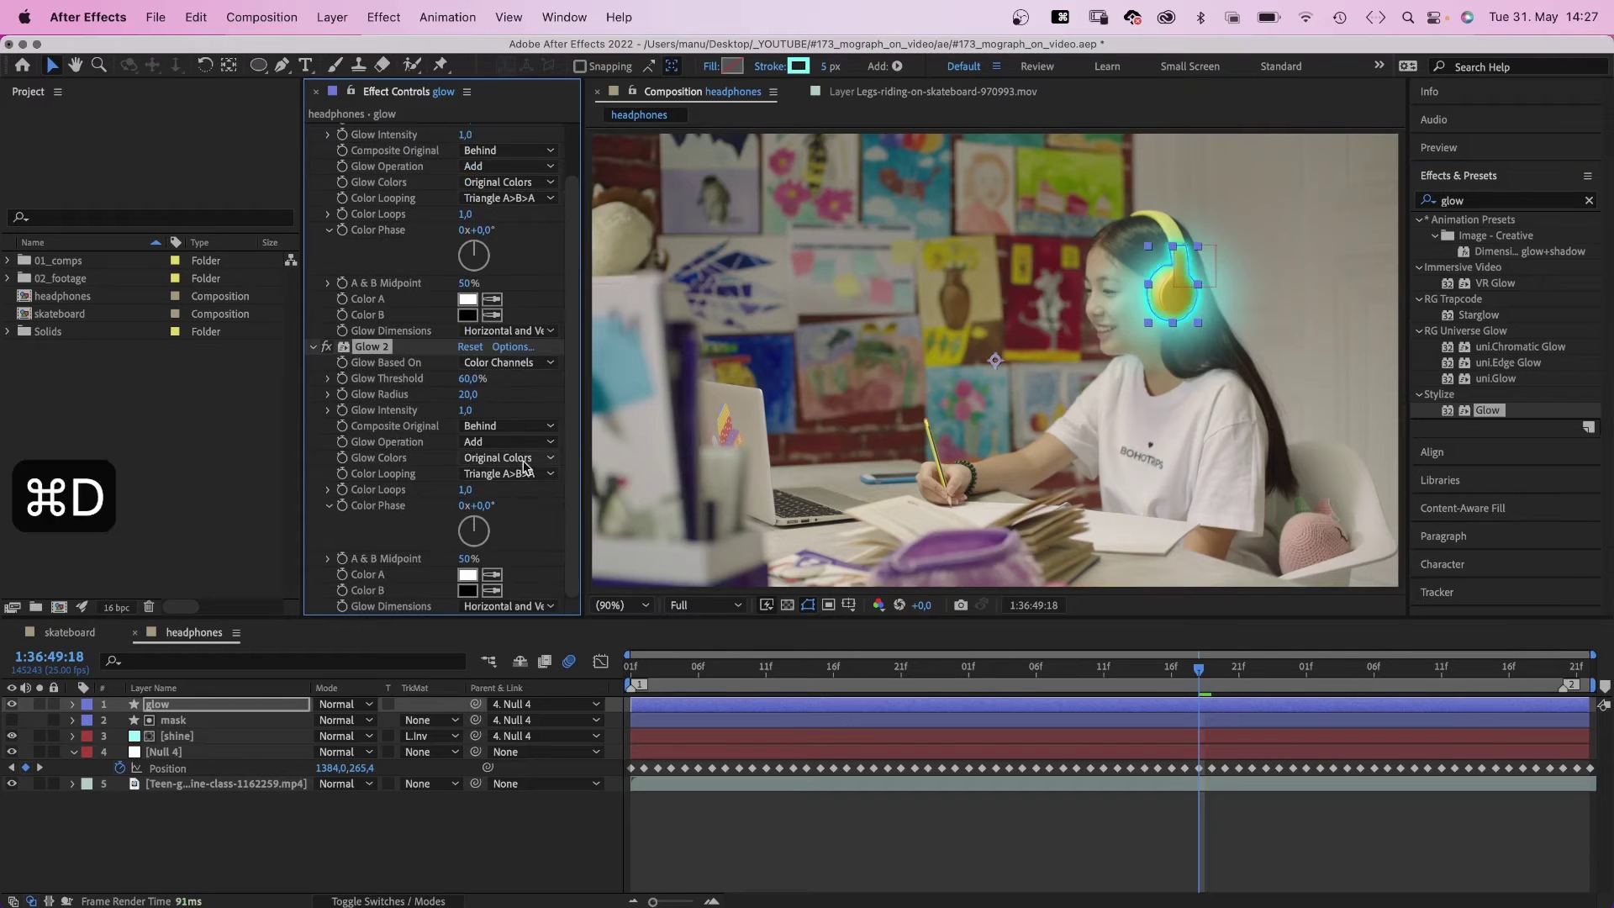
type("100")
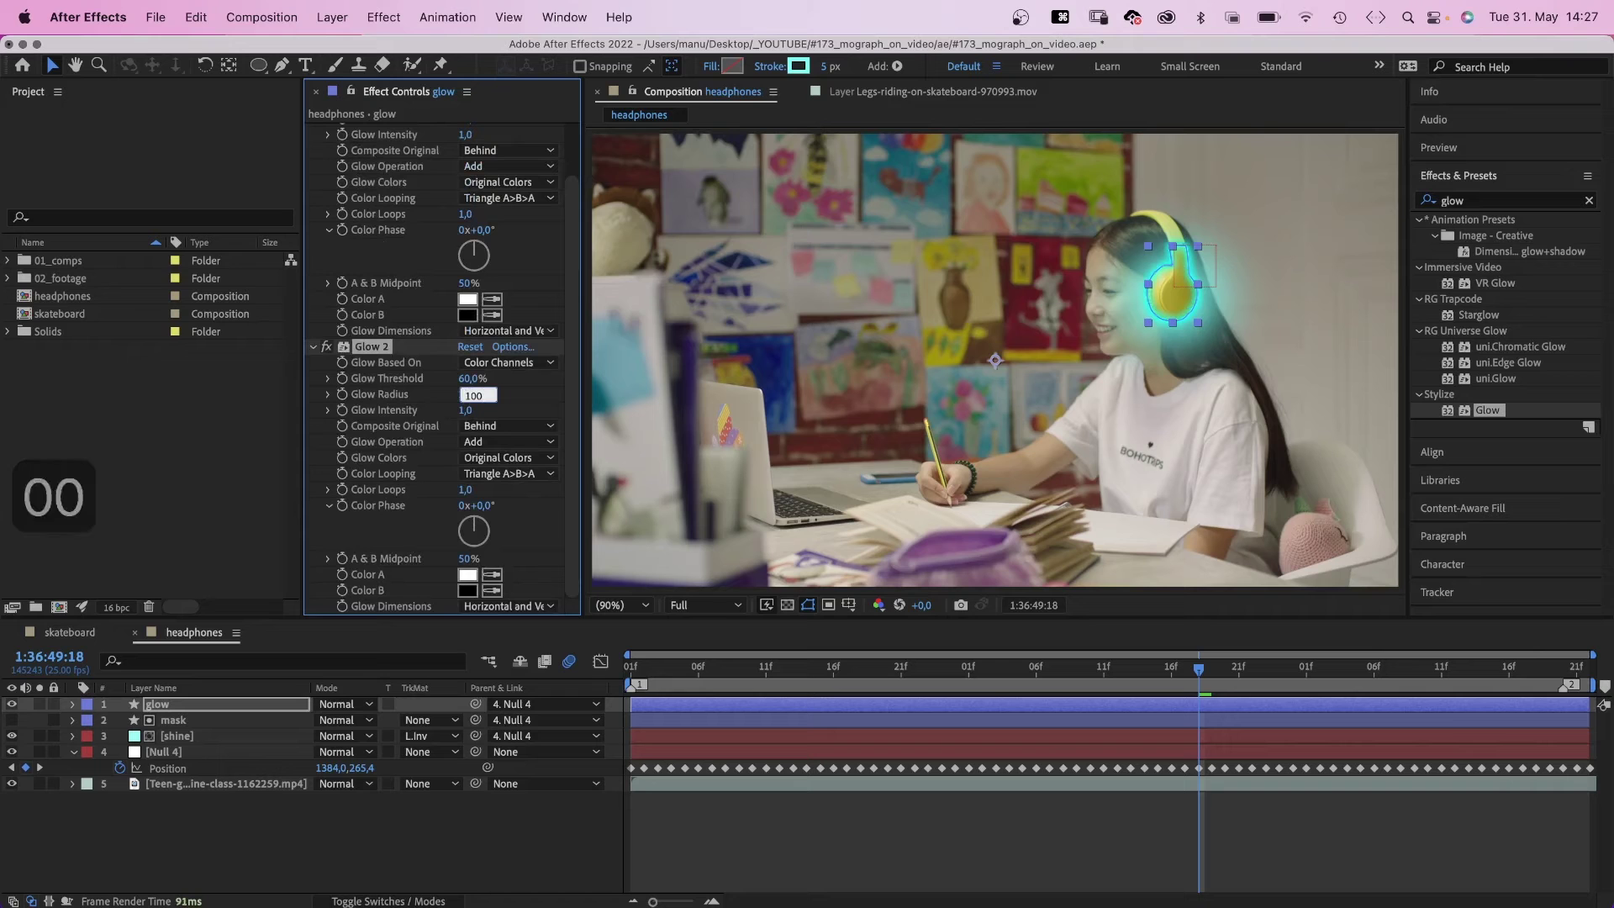
key("Return")
left_click(468, 410)
type("2")
key("Return")
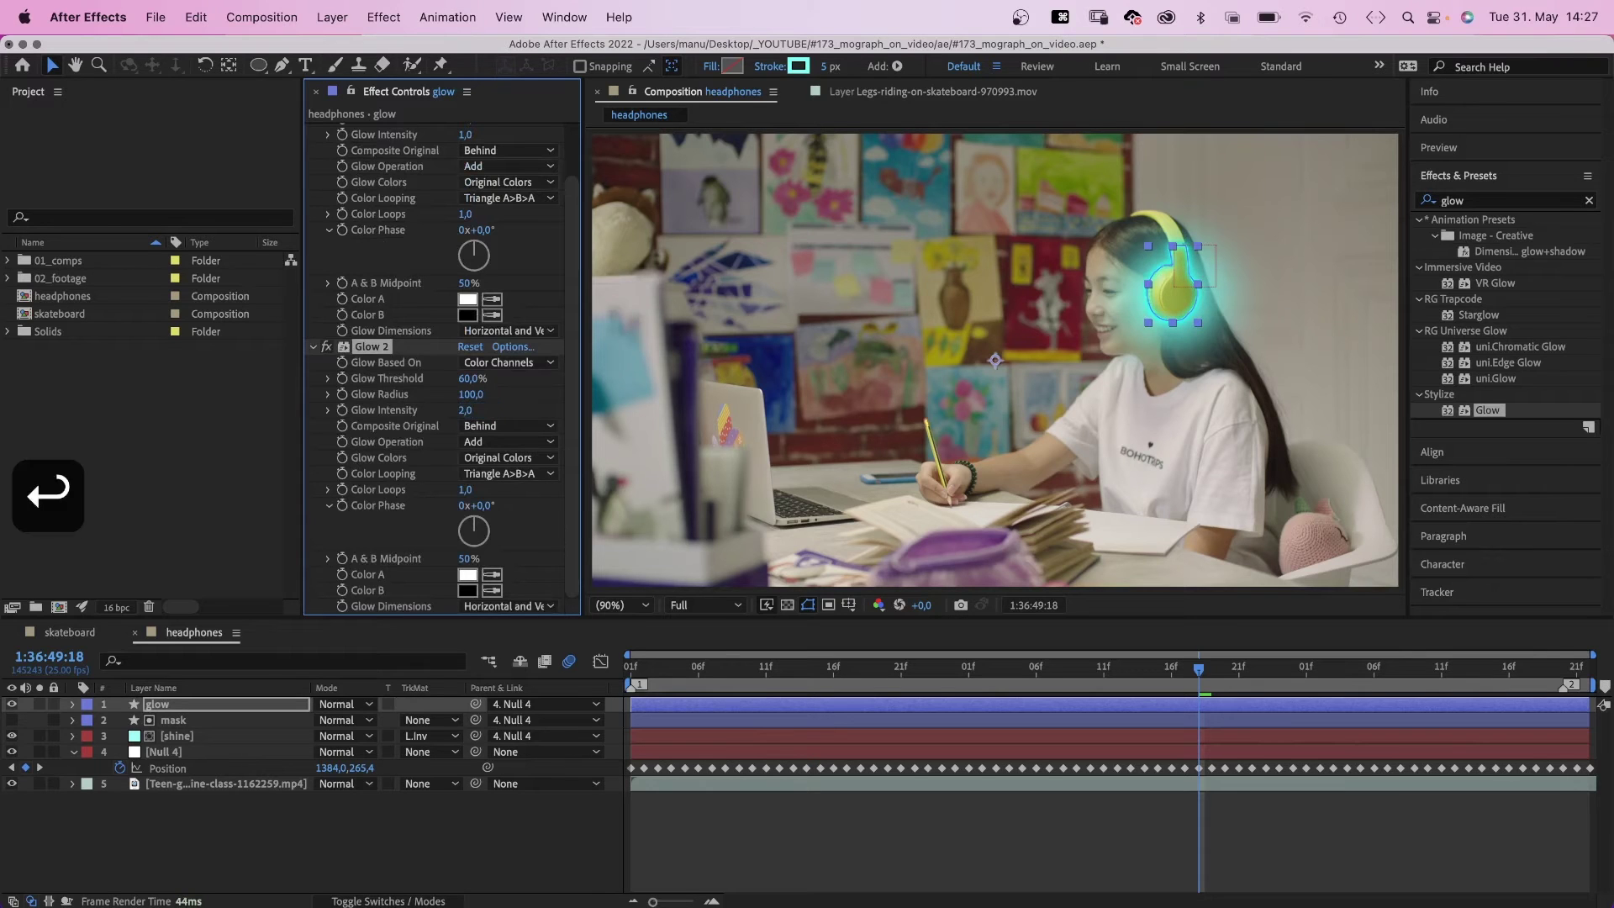
key("space")
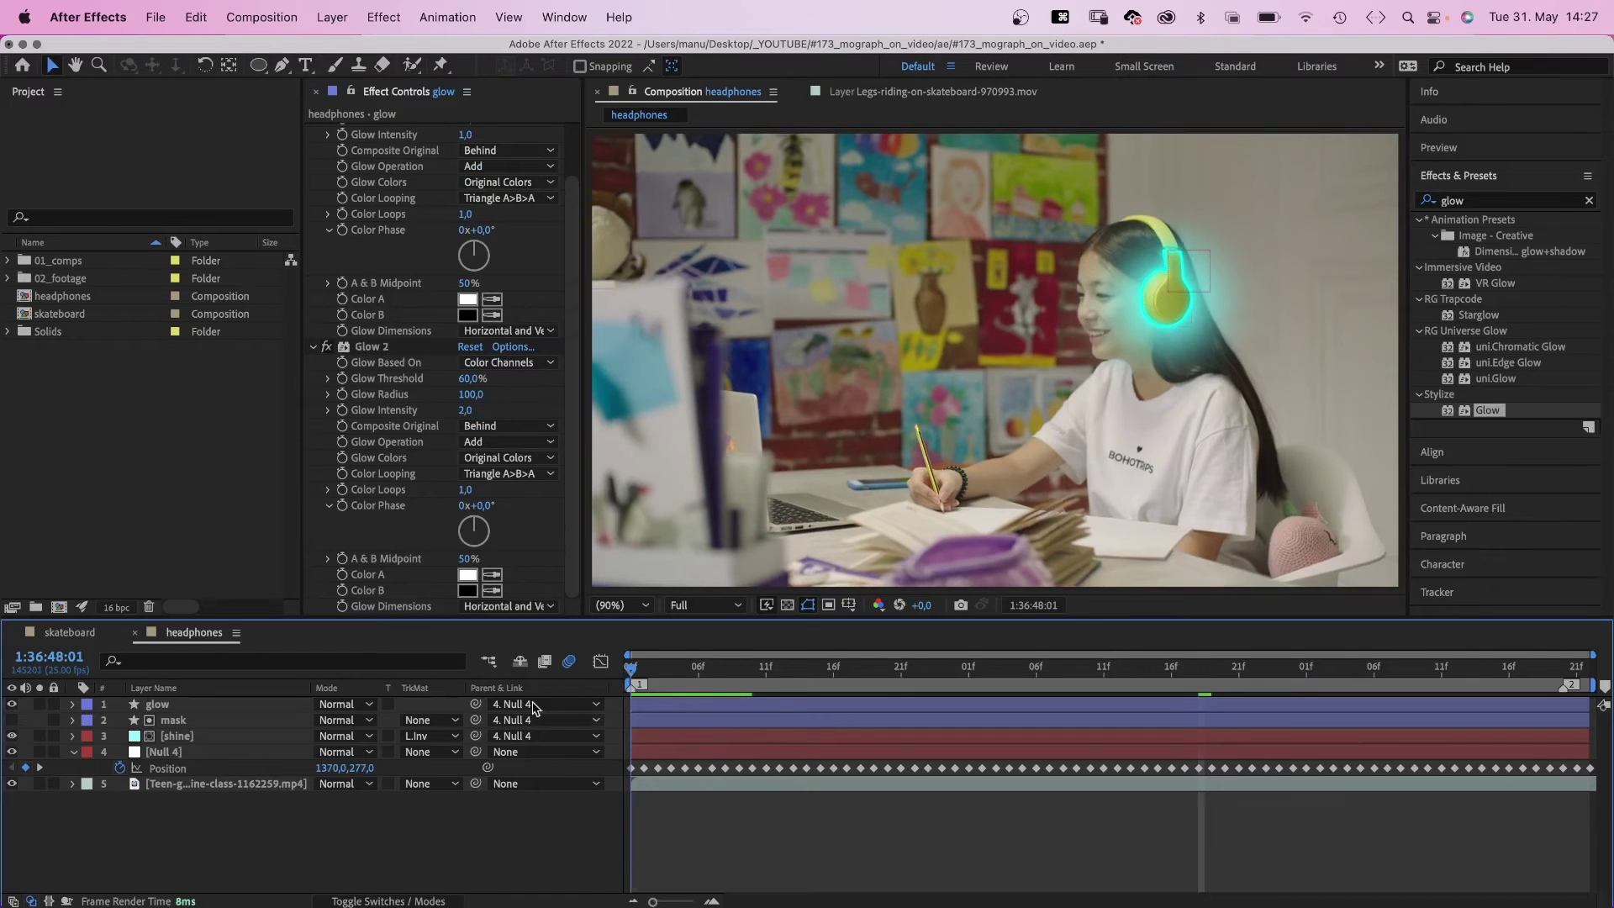
key("space")
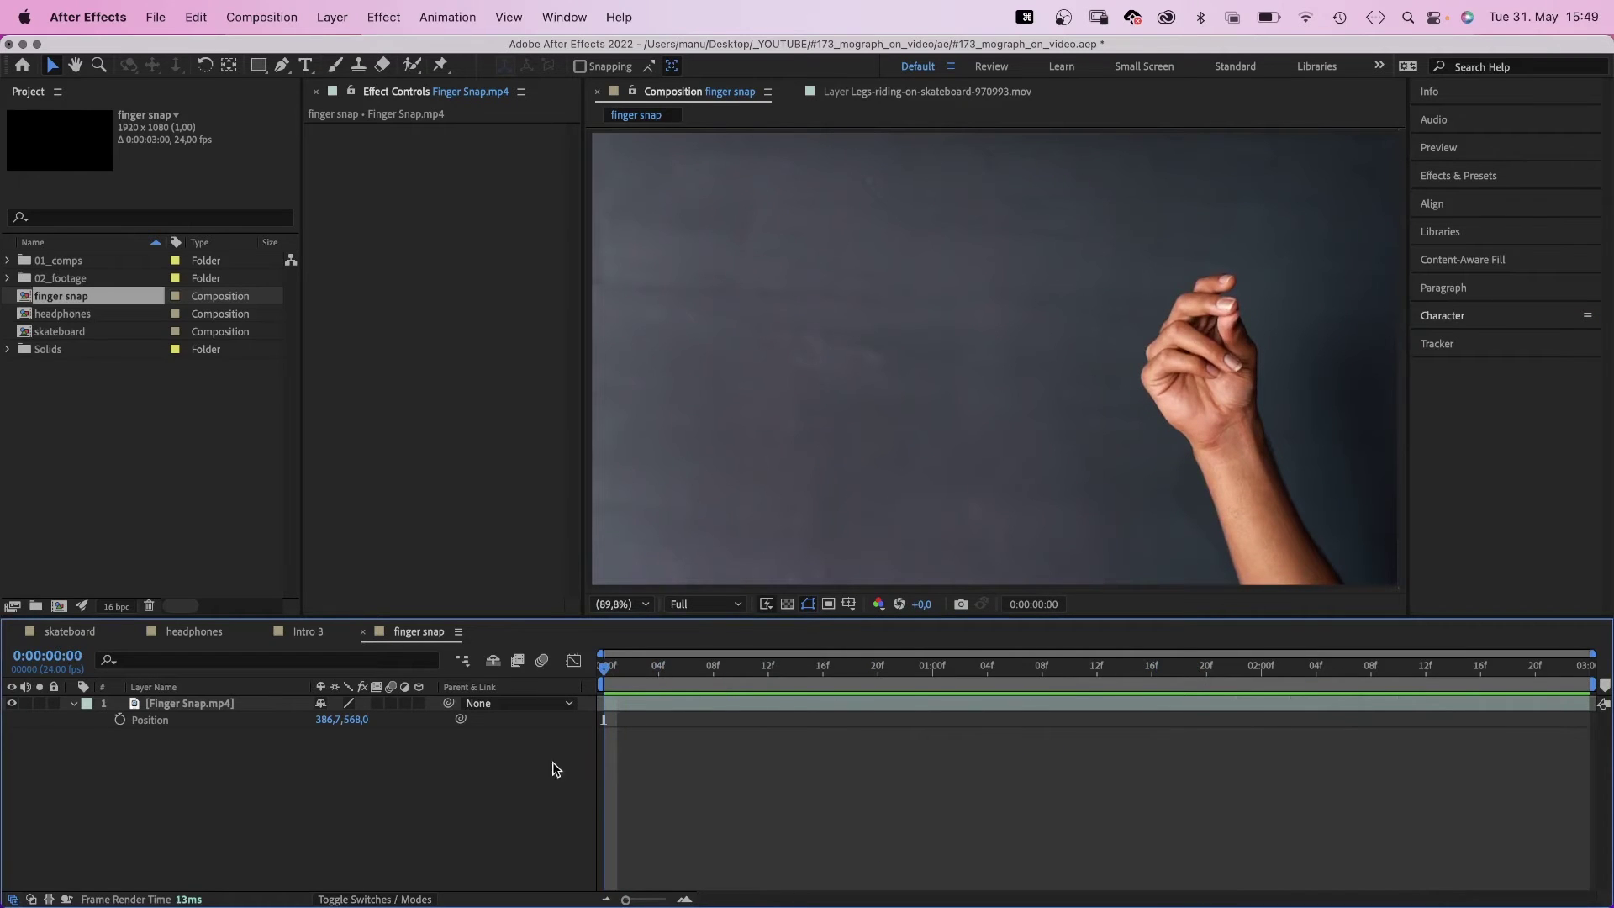
- Apply Keylight 1.2 to Finger Snap.mp4, sample the grey backdrop, and raise Screen Gain over transparency
left_click(186, 703)
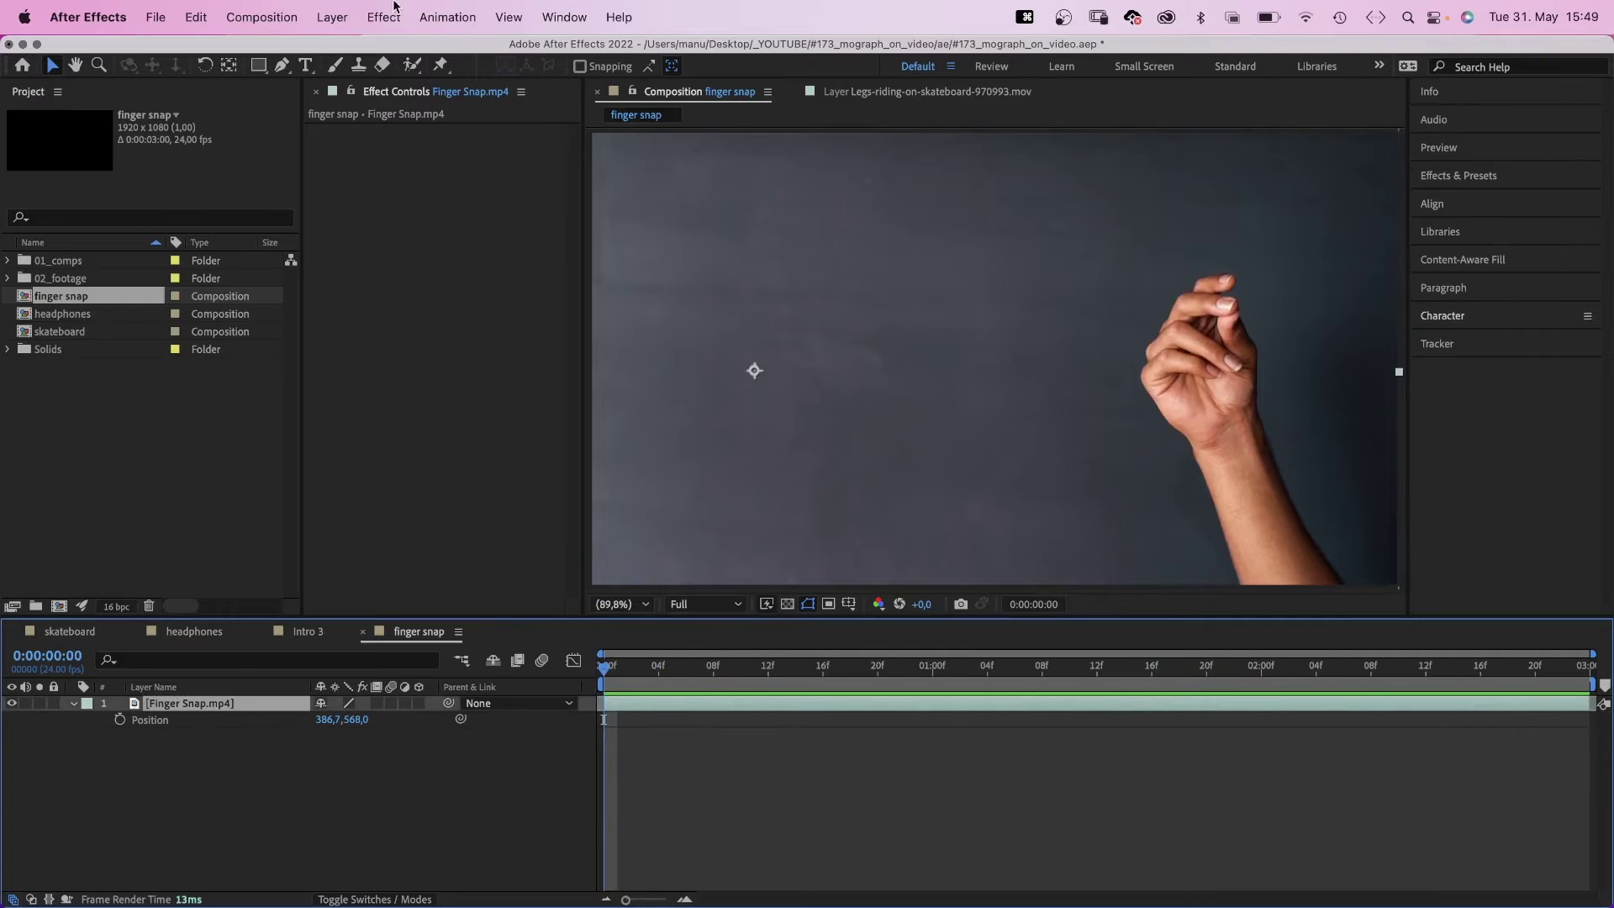
left_click(388, 15)
mouse_move(521, 345)
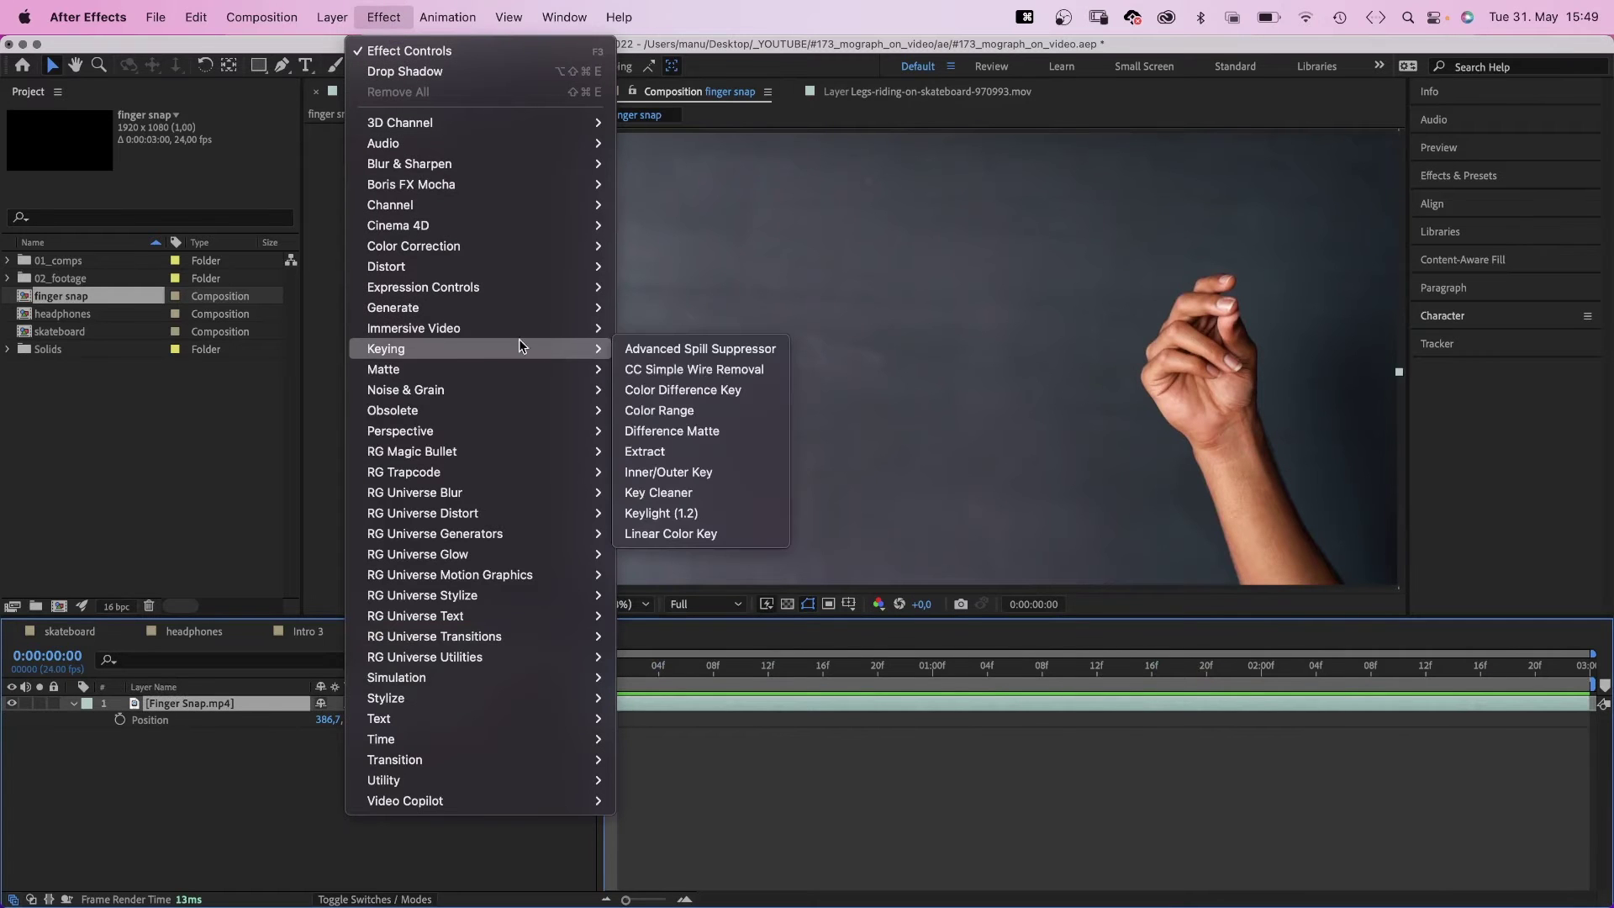
left_click(660, 513)
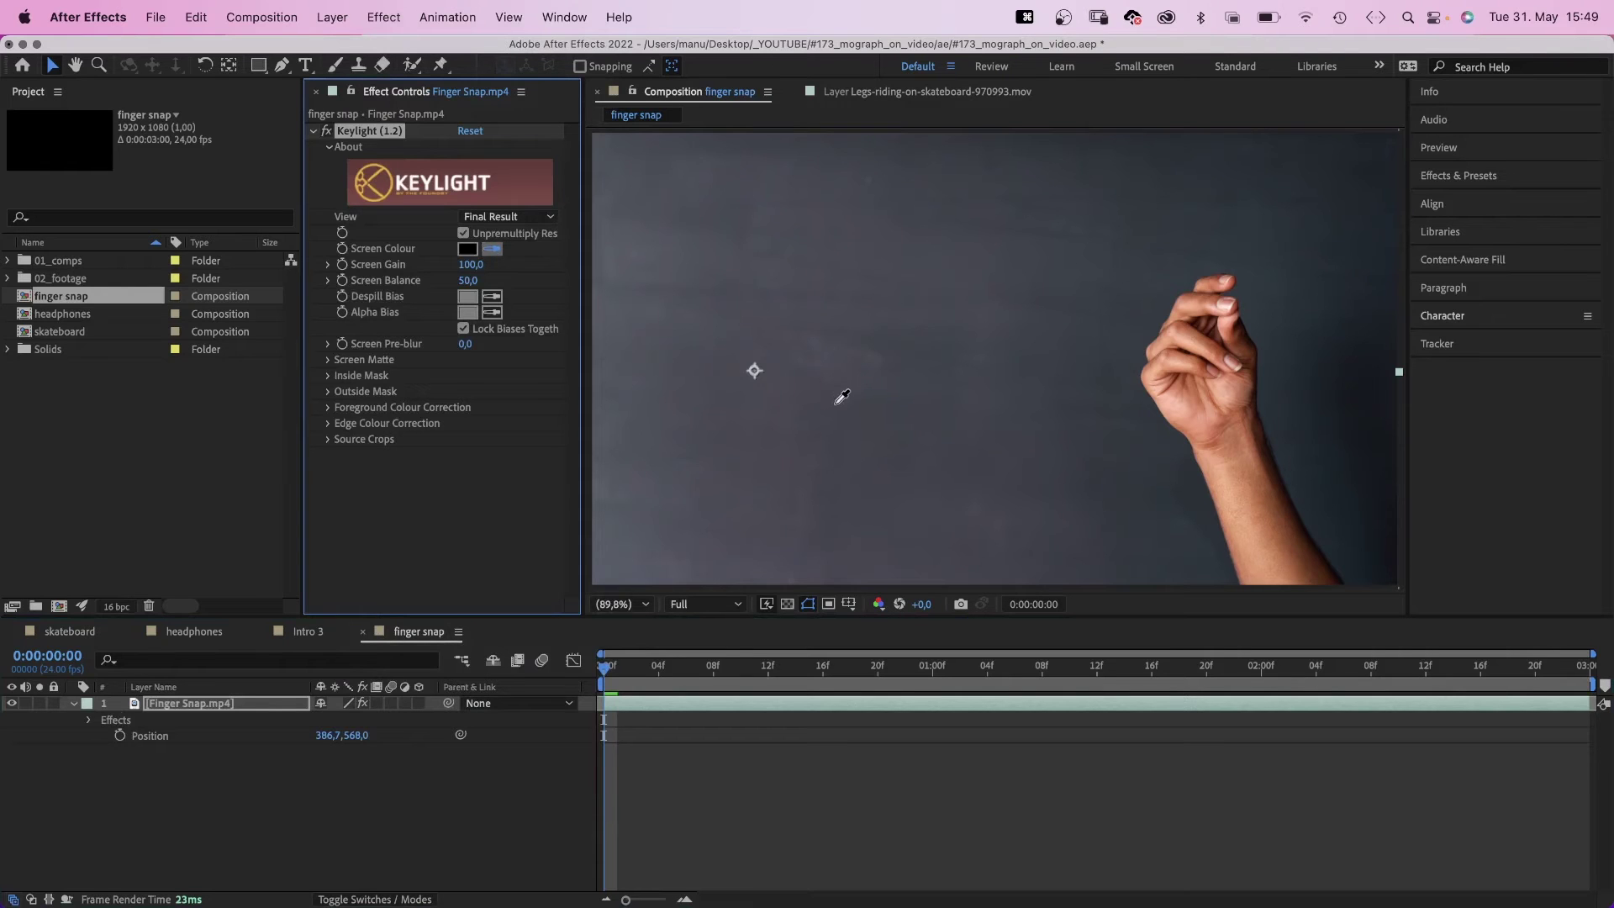
left_click(836, 402)
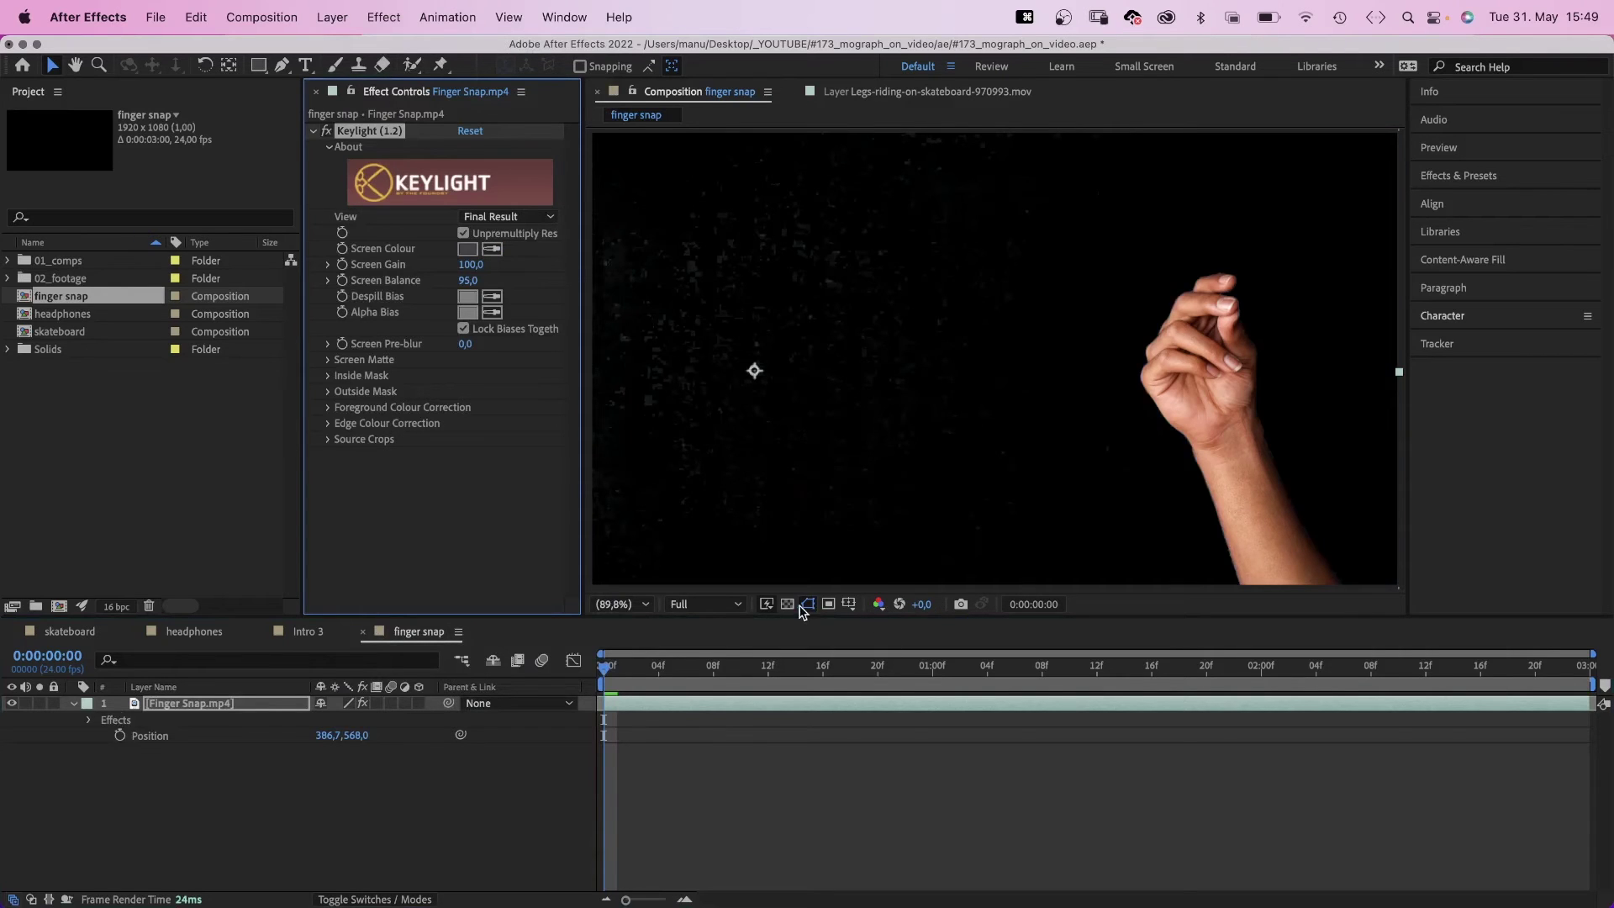
left_click(807, 604)
mouse_move(468, 264)
left_mouse_down()
mouse_move(521, 259)
mouse_move(496, 264)
left_mouse_up()
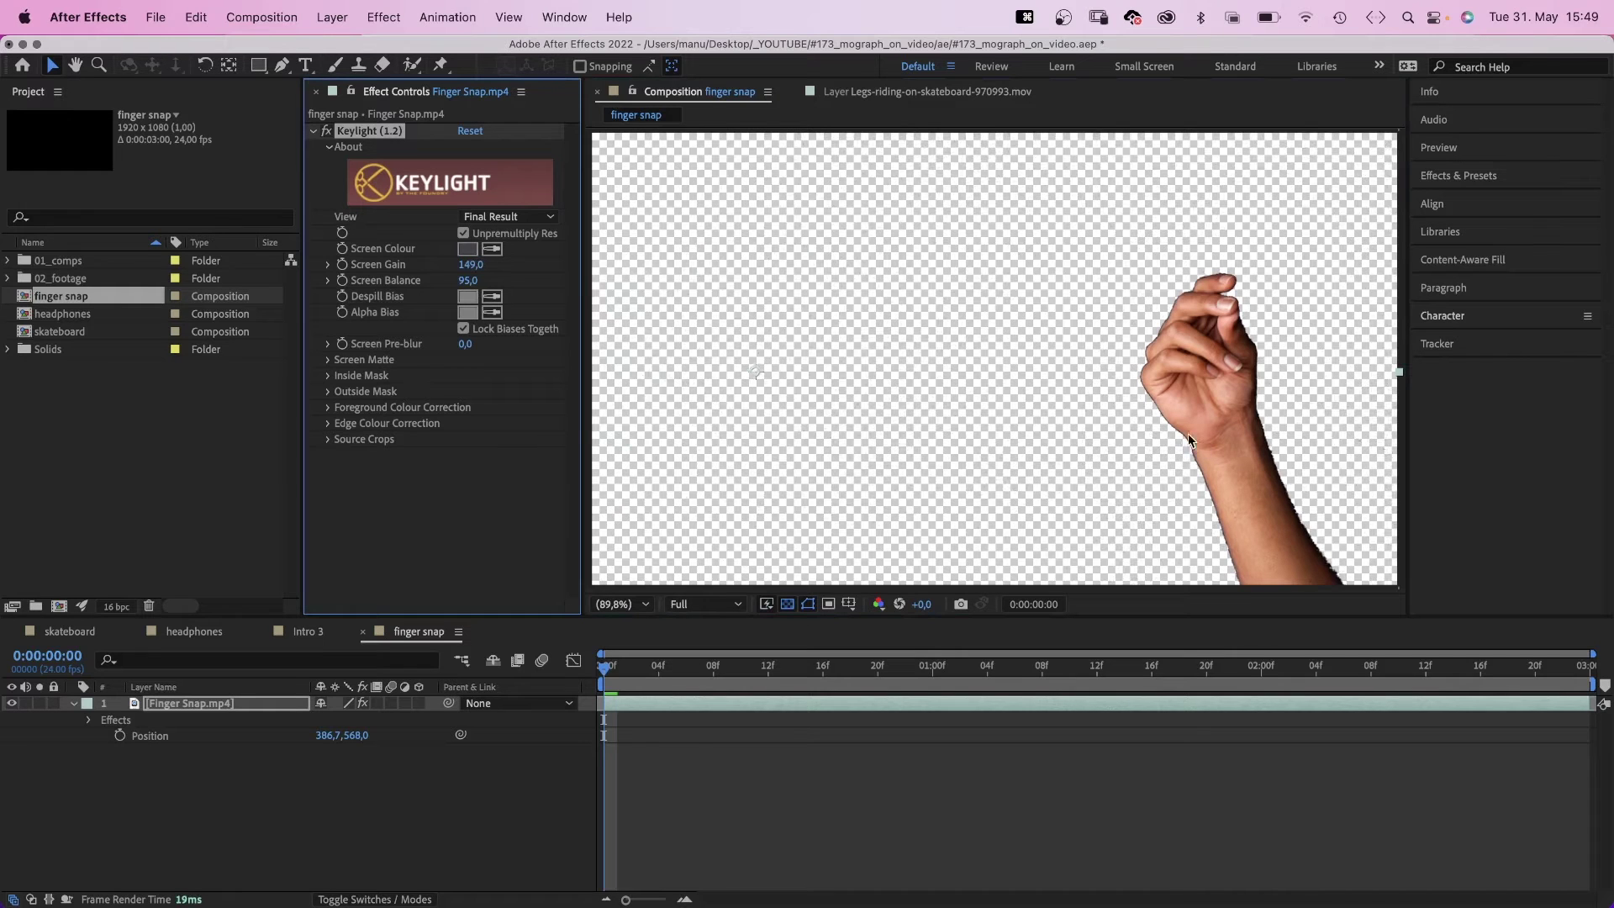
- In Keylight's Screen Matte, set Clip Black 98, Screen Gain 61 and Screen Shrink/Grow -2.3
left_click(327, 360)
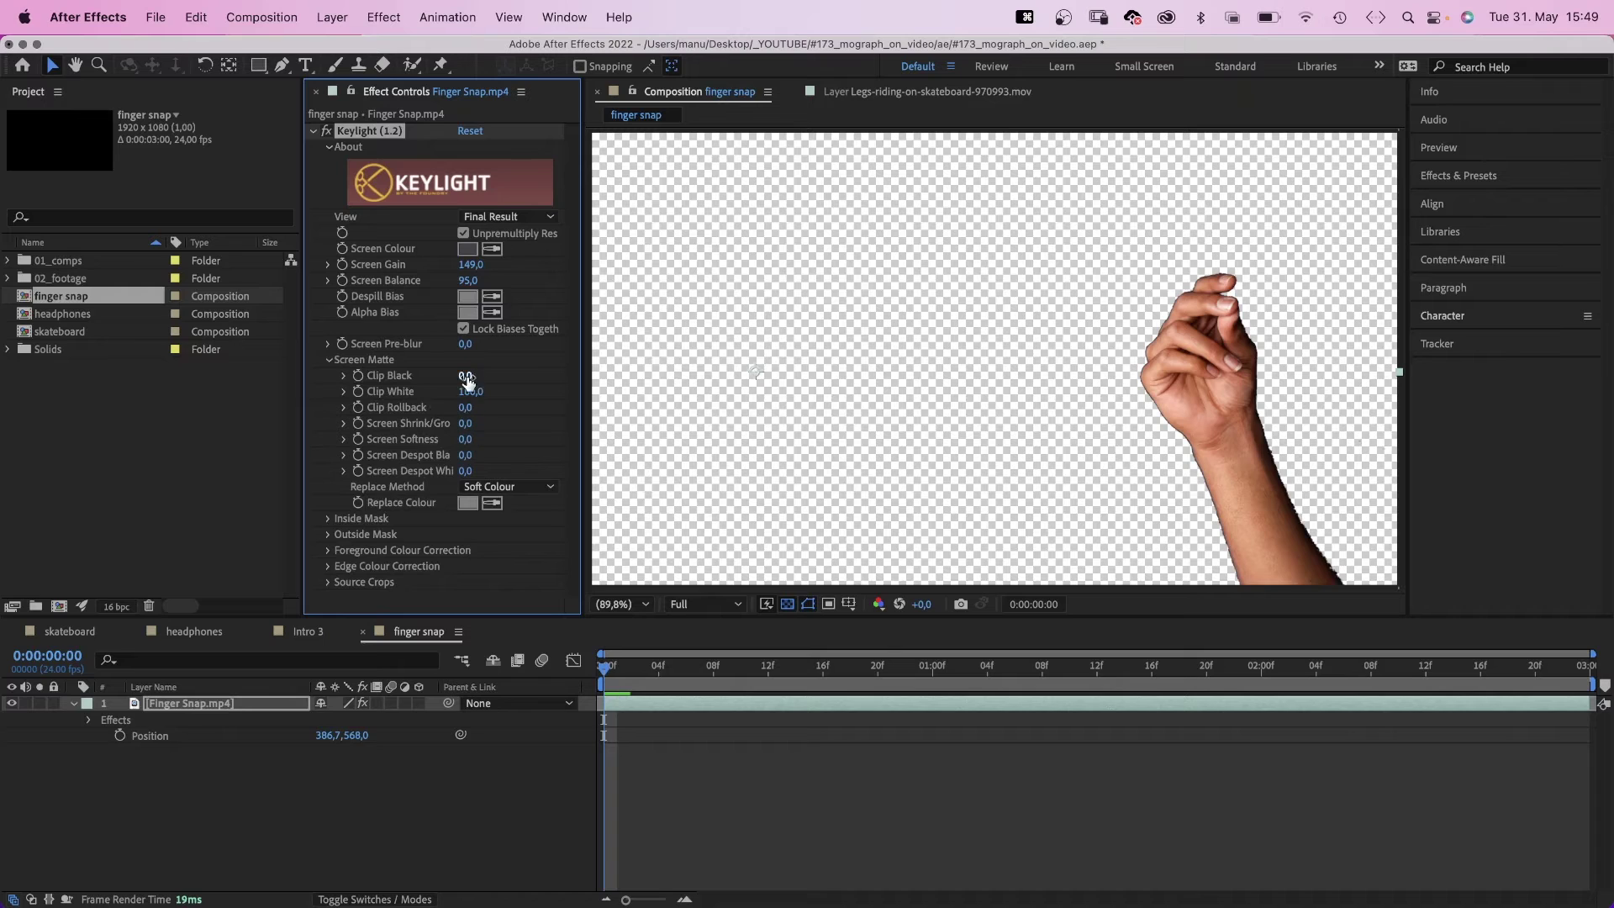
left_click_drag(467, 379, 509, 371)
left_click_drag(458, 265, 476, 264)
left_click_drag(467, 376, 486, 376)
left_click_drag(458, 424, 441, 424)
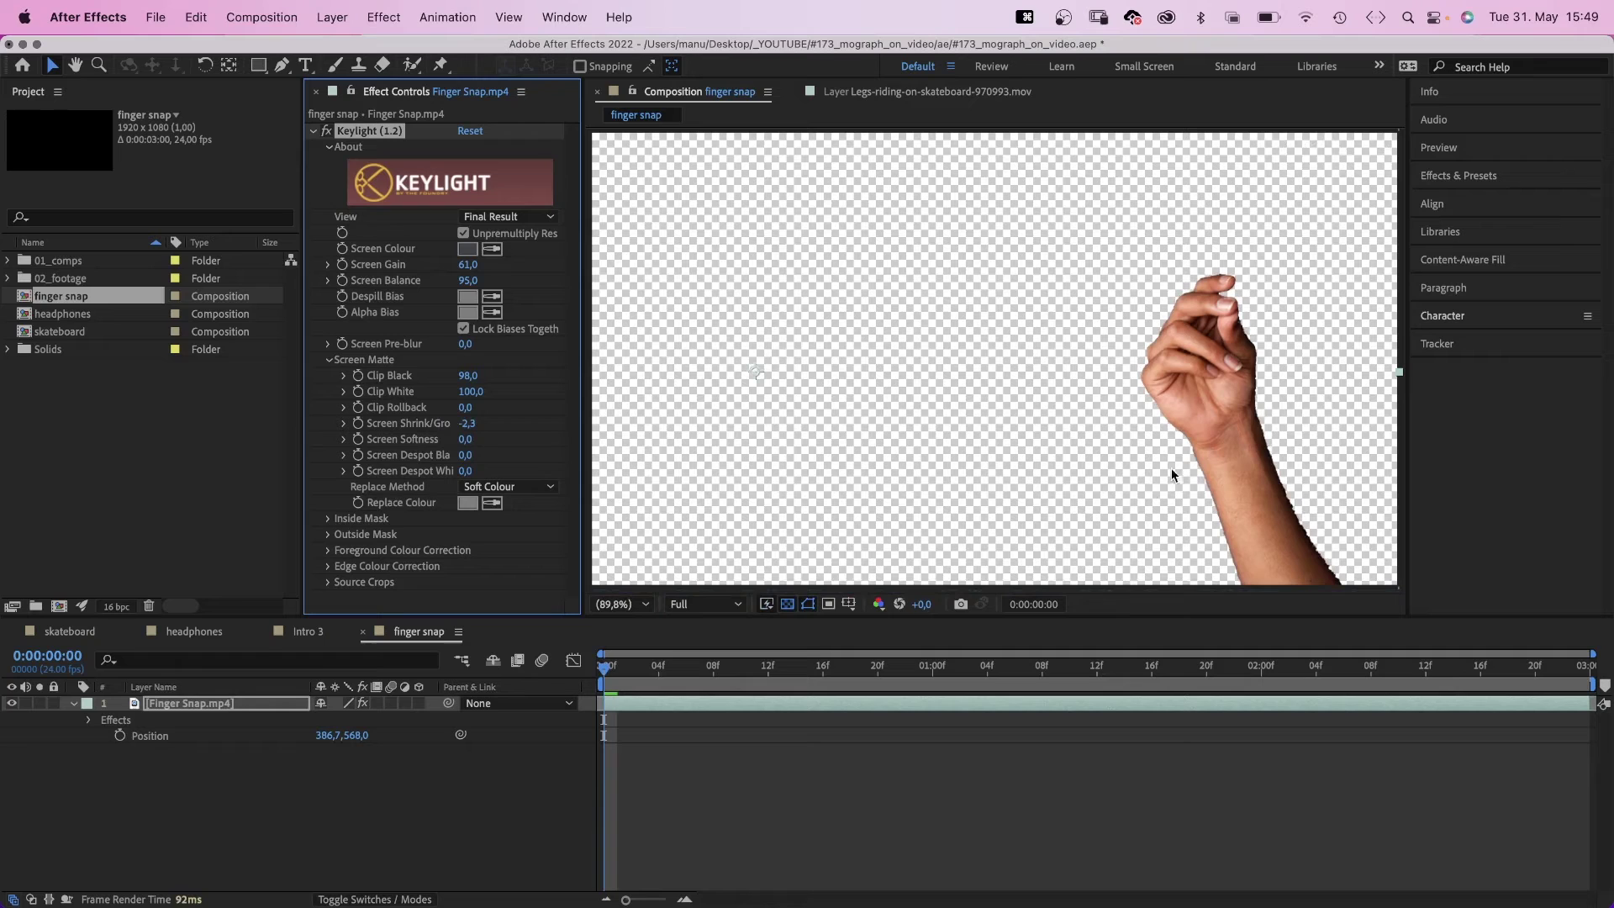
- Create a new cyan solid and place it beneath the hand footage
left_click(287, 807)
key("super+y")
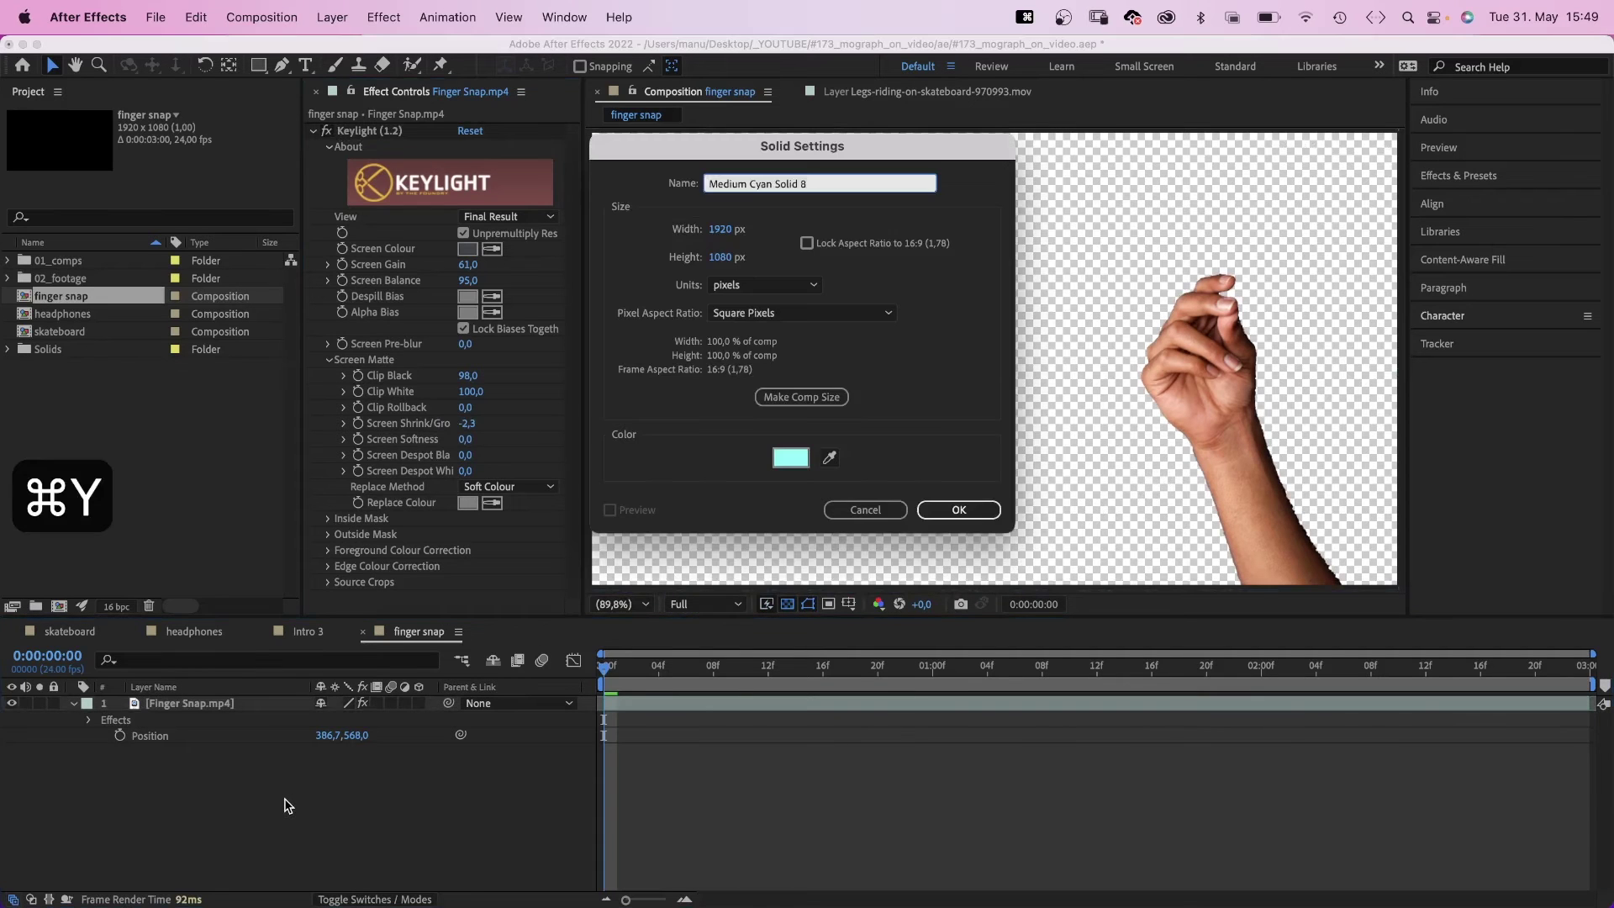
left_click(982, 506)
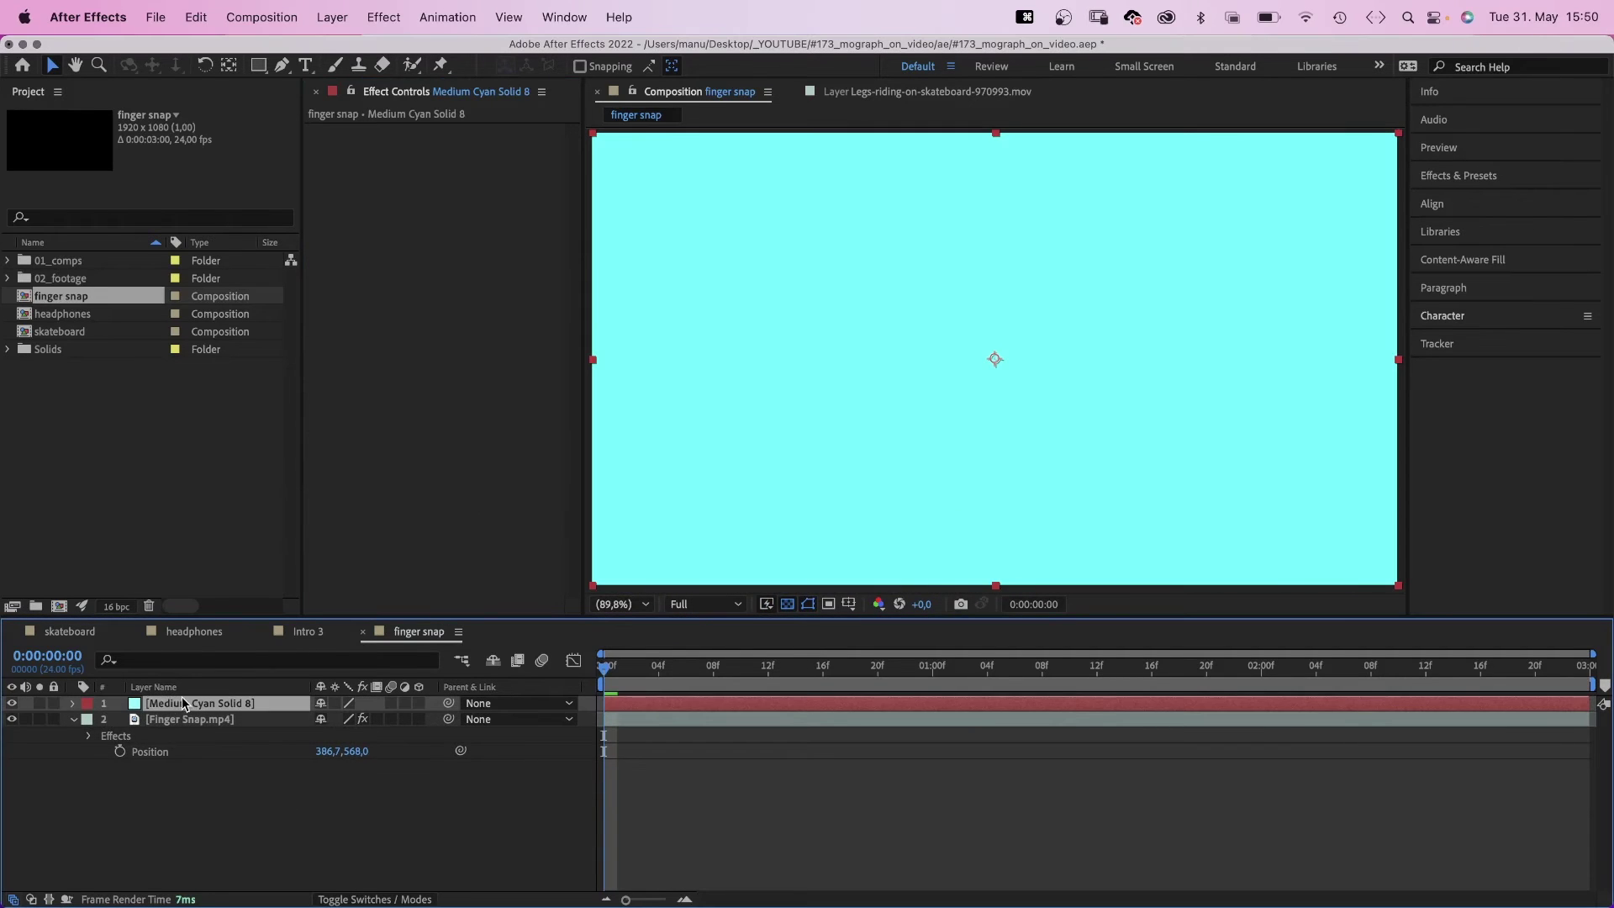
left_click_drag(183, 703, 176, 757)
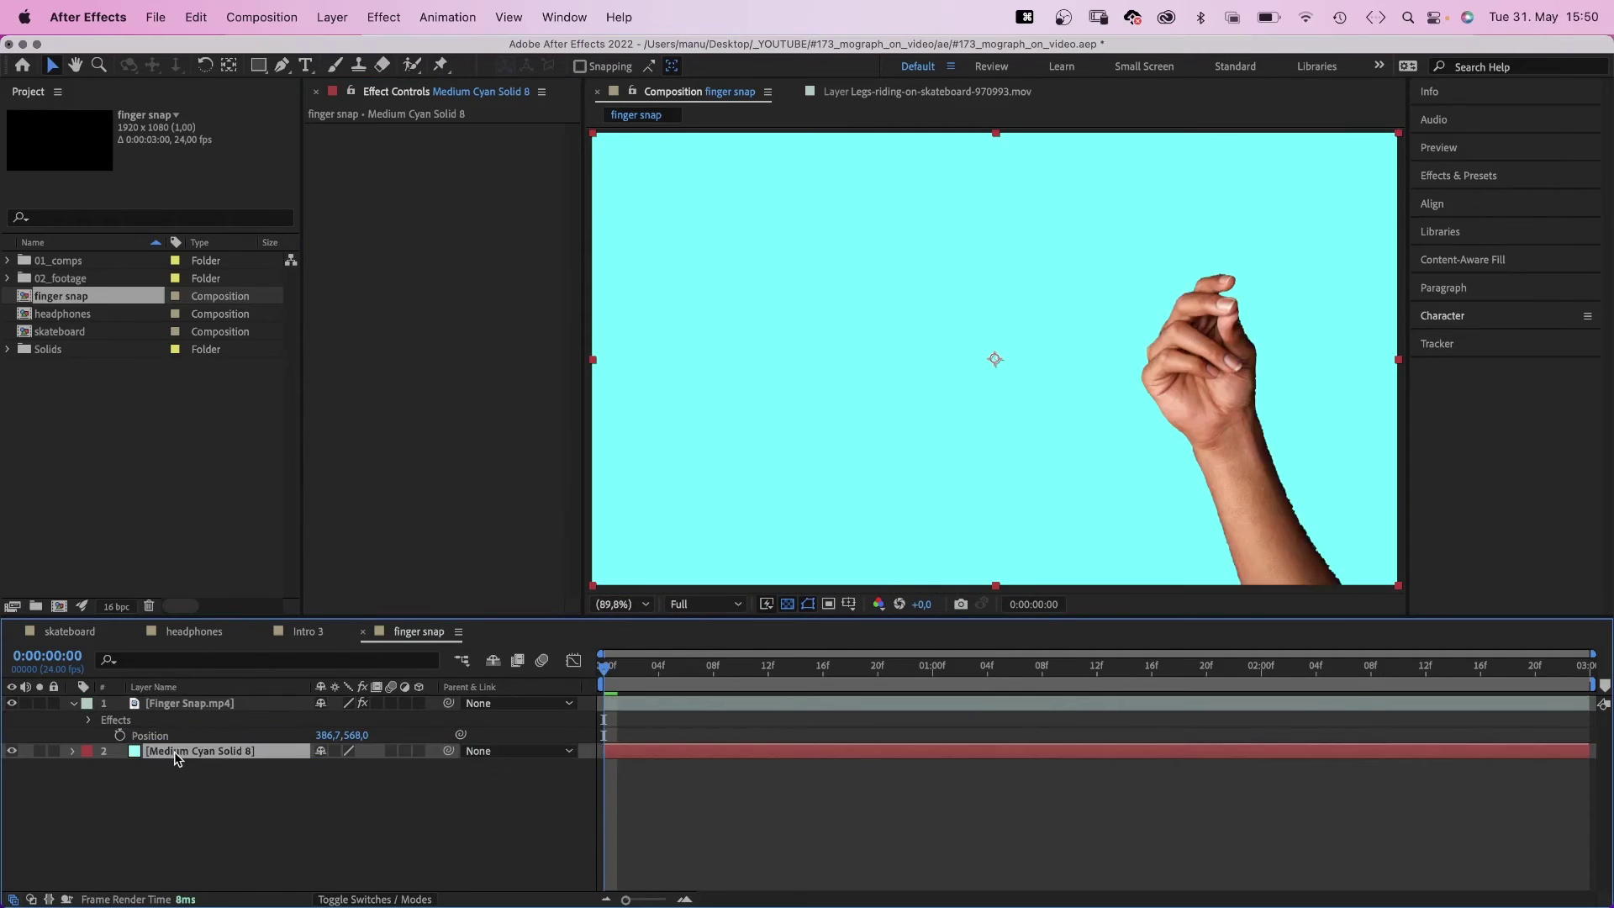
- Apply Gradient Ramp to the solid, running from top right to bottom-left corner
left_click(1458, 176)
left_click(1479, 200)
type("grad")
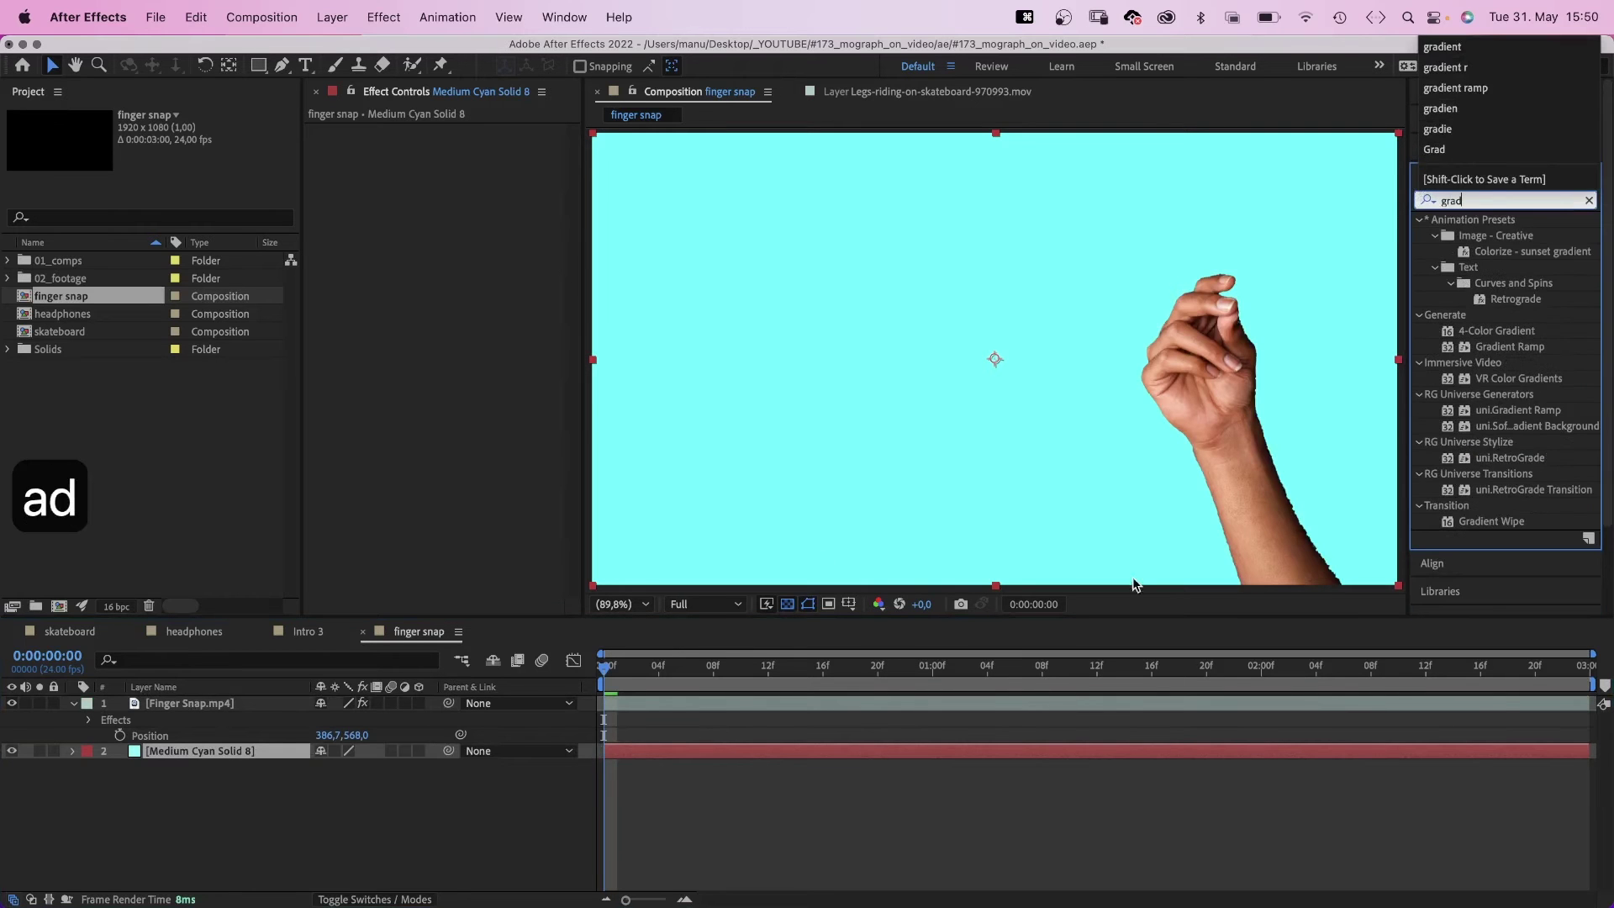
left_click_drag(1442, 360, 447, 279)
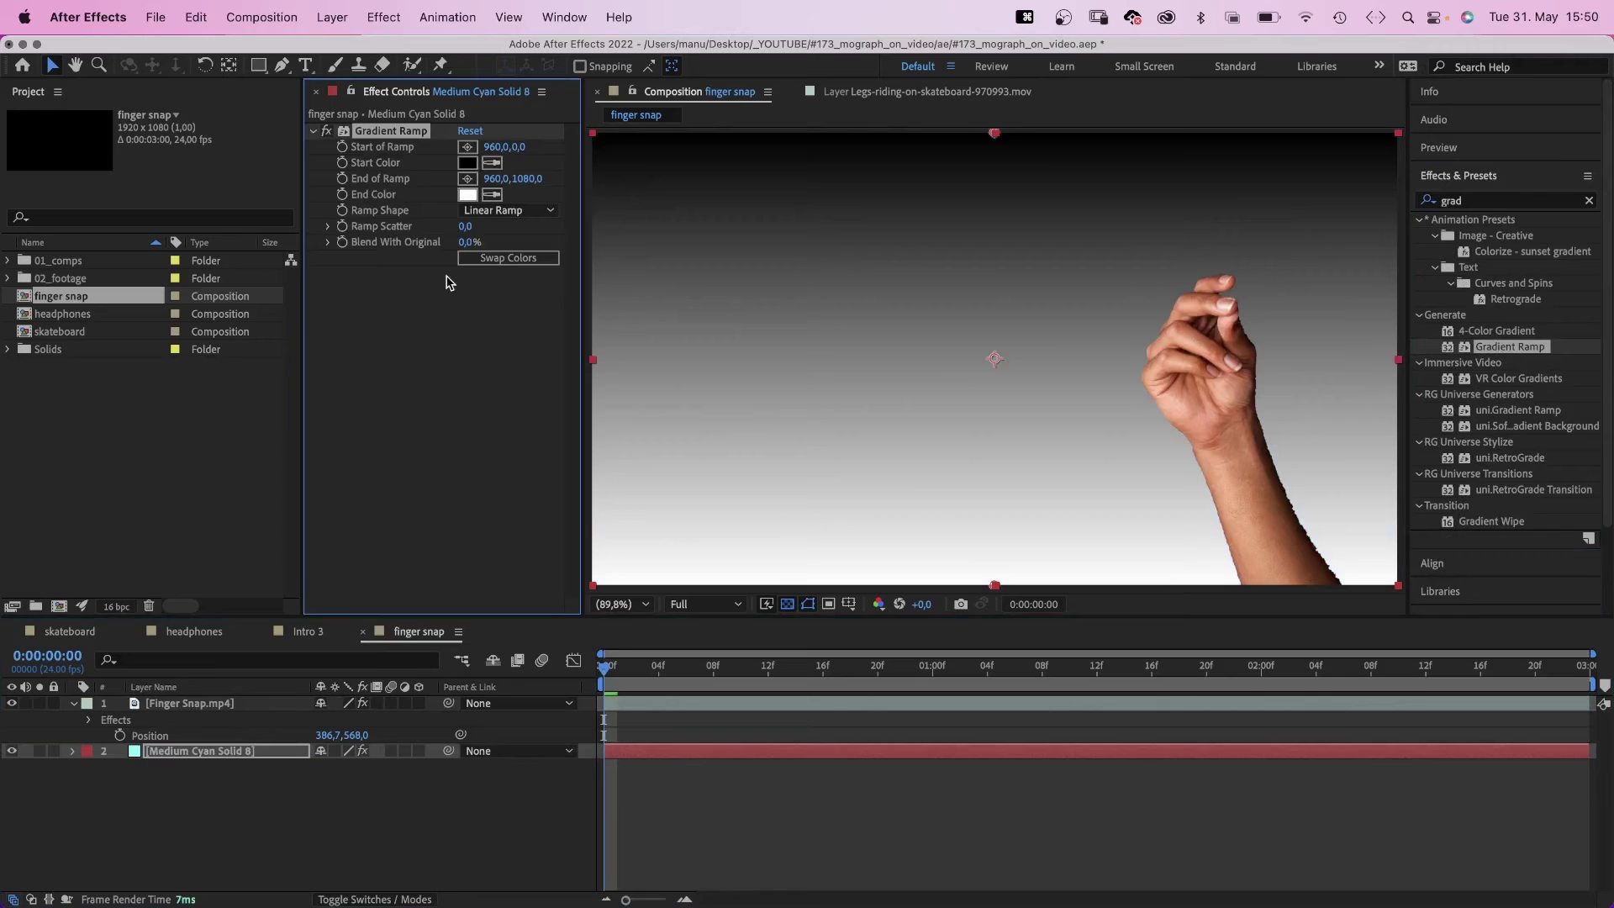
left_click(468, 154)
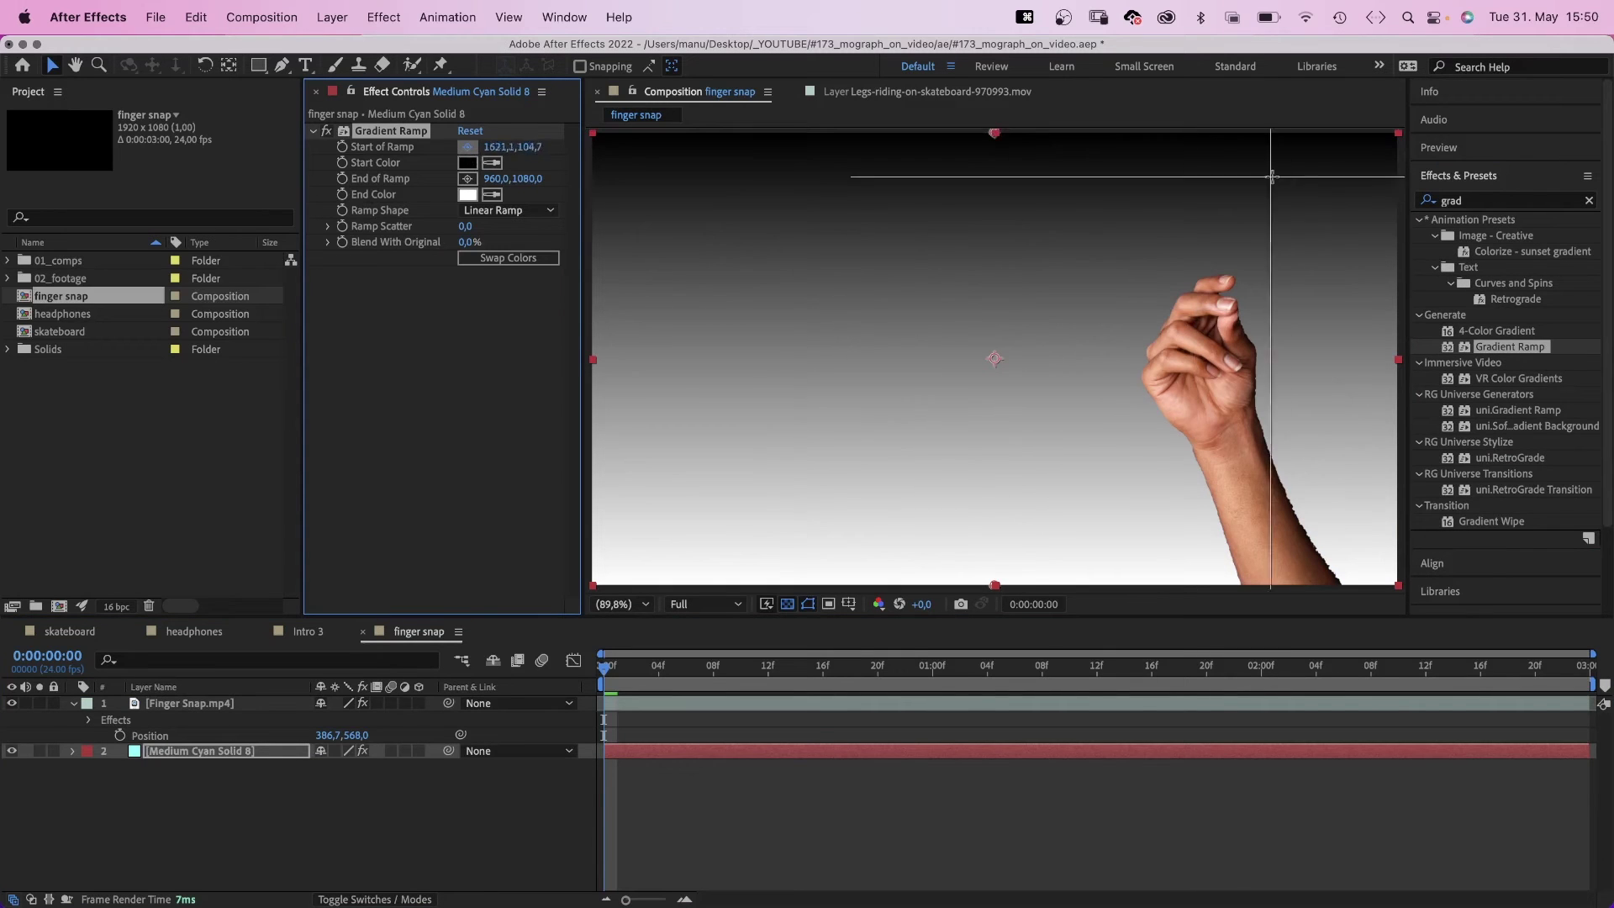
left_click(1396, 153)
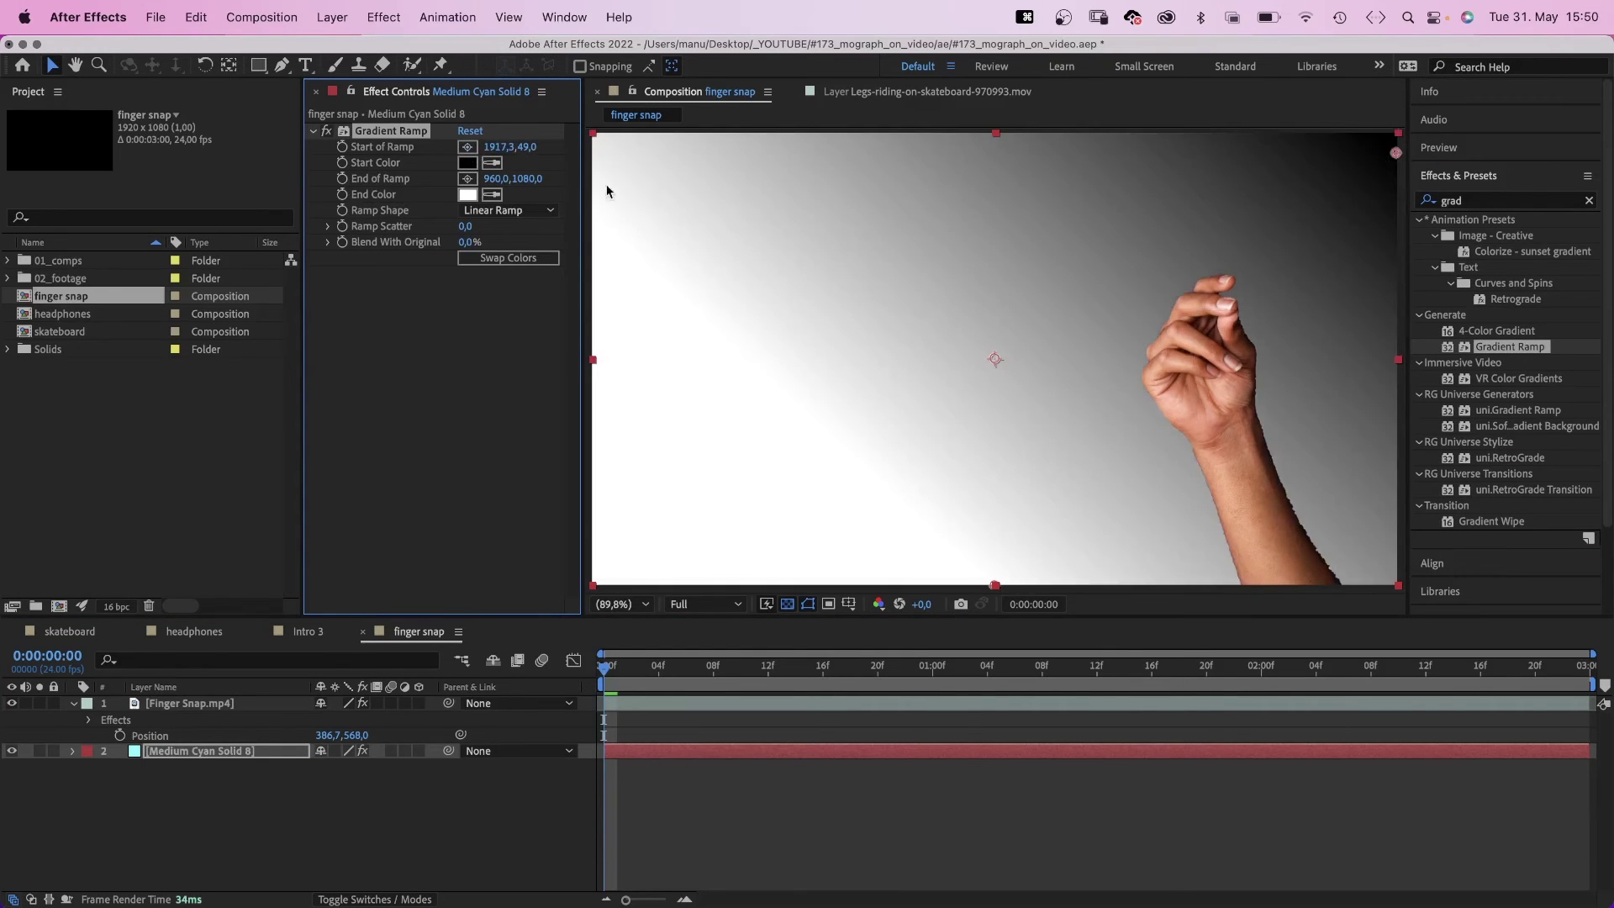
left_click(467, 179)
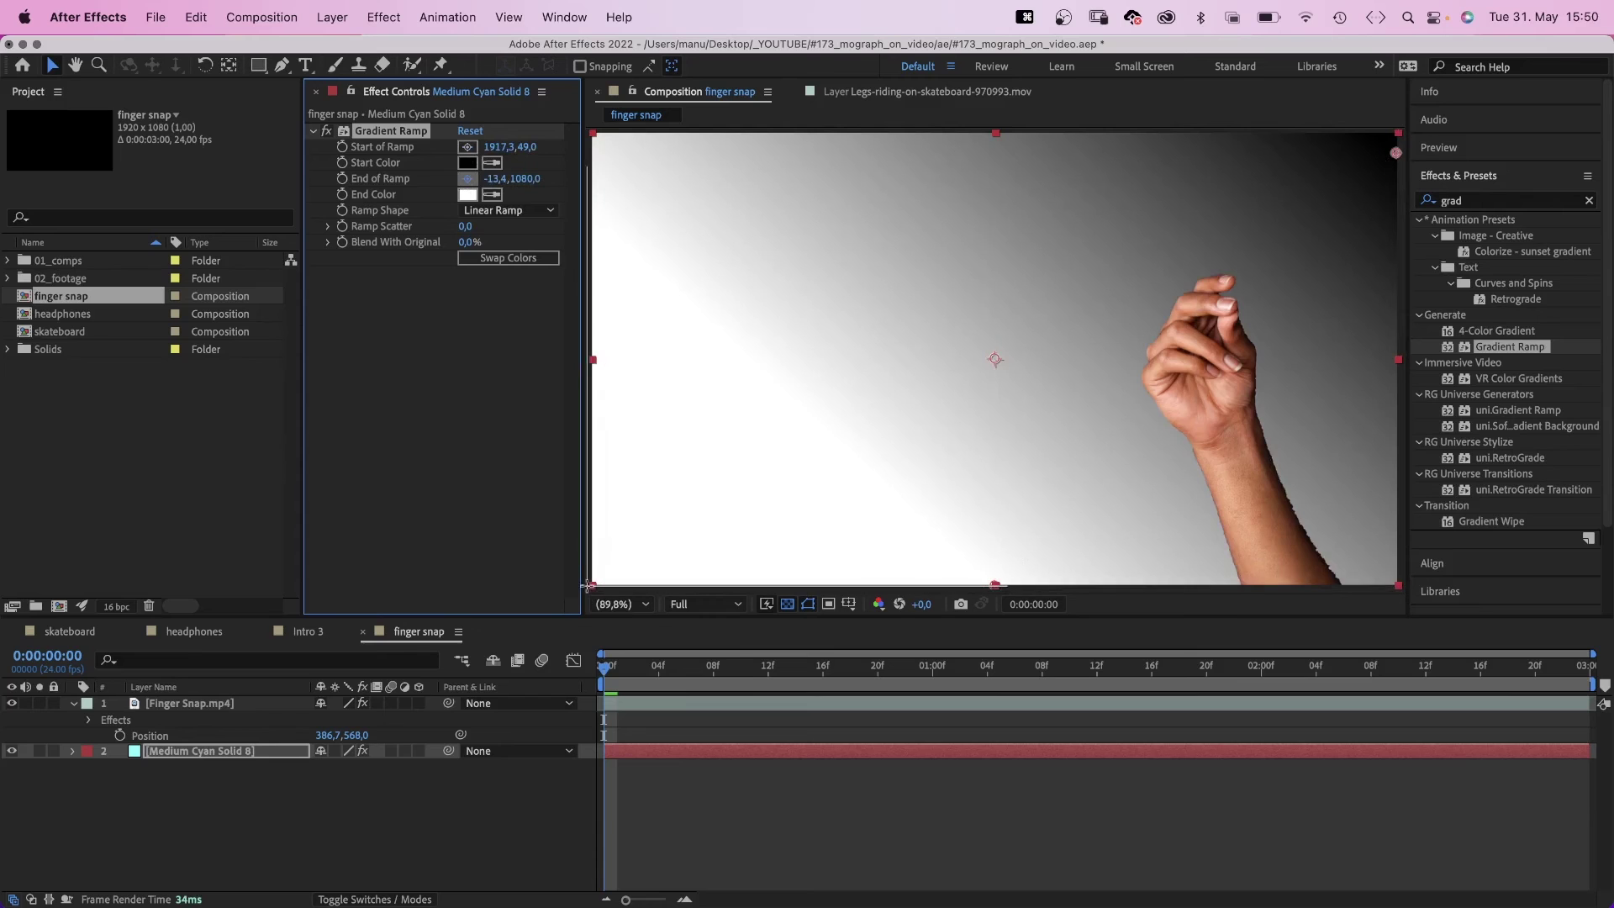
left_click(587, 586)
- Set dark purple start and end colours on the ramp and add Ramp Scatter
left_click(468, 194)
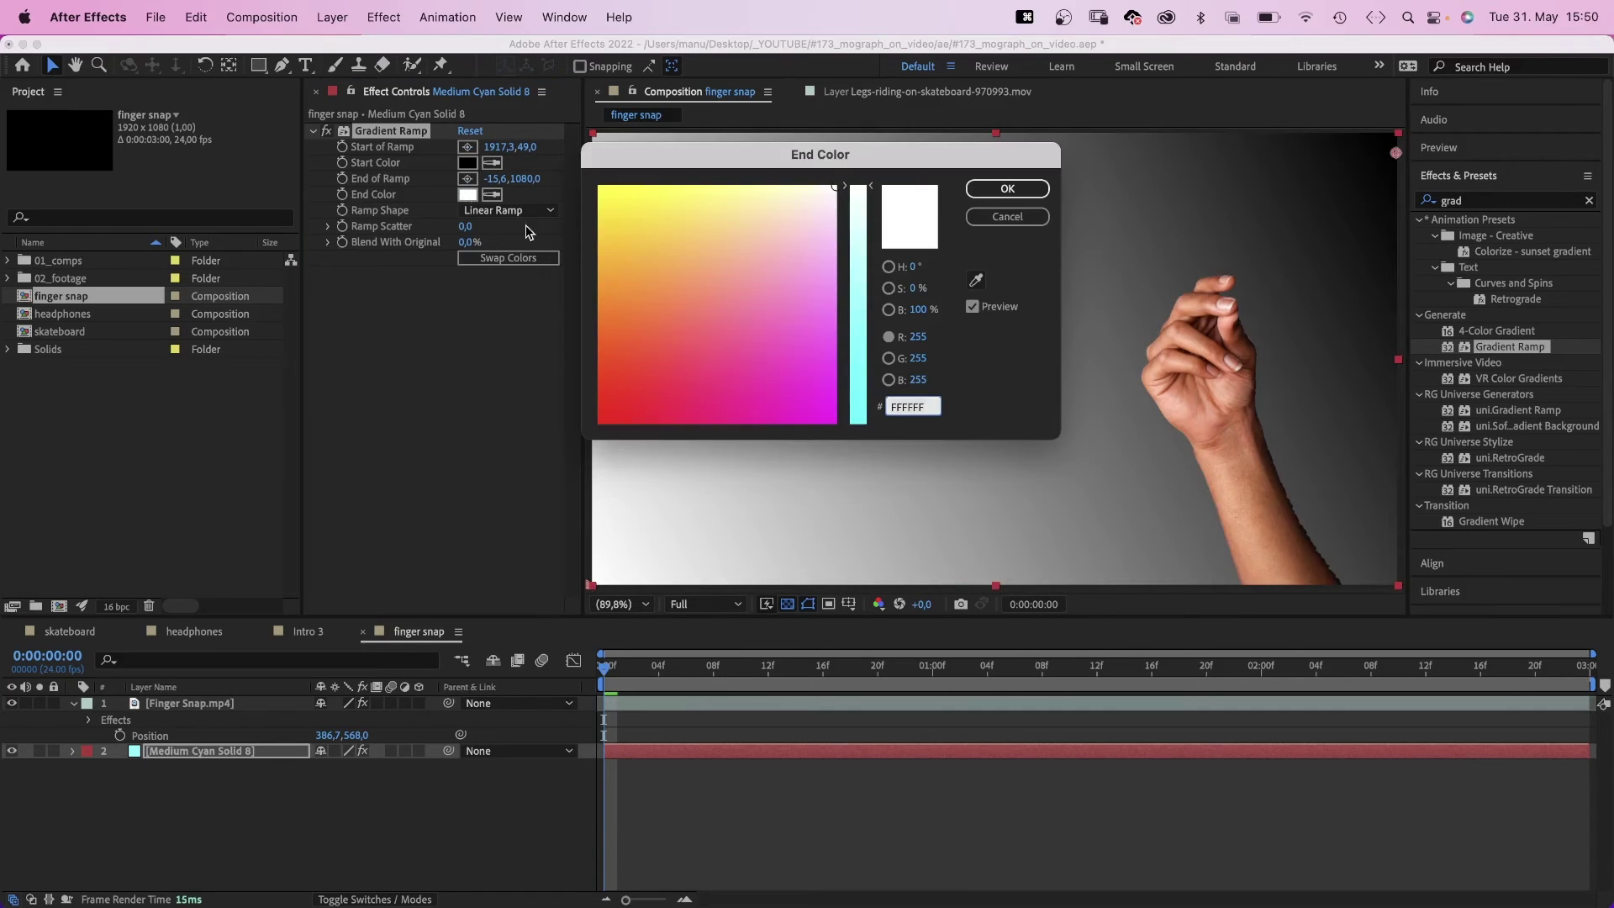
left_click(666, 397)
mouse_move(856, 375)
left_mouse_down()
mouse_move(856, 400)
mouse_move(856, 359)
left_mouse_up()
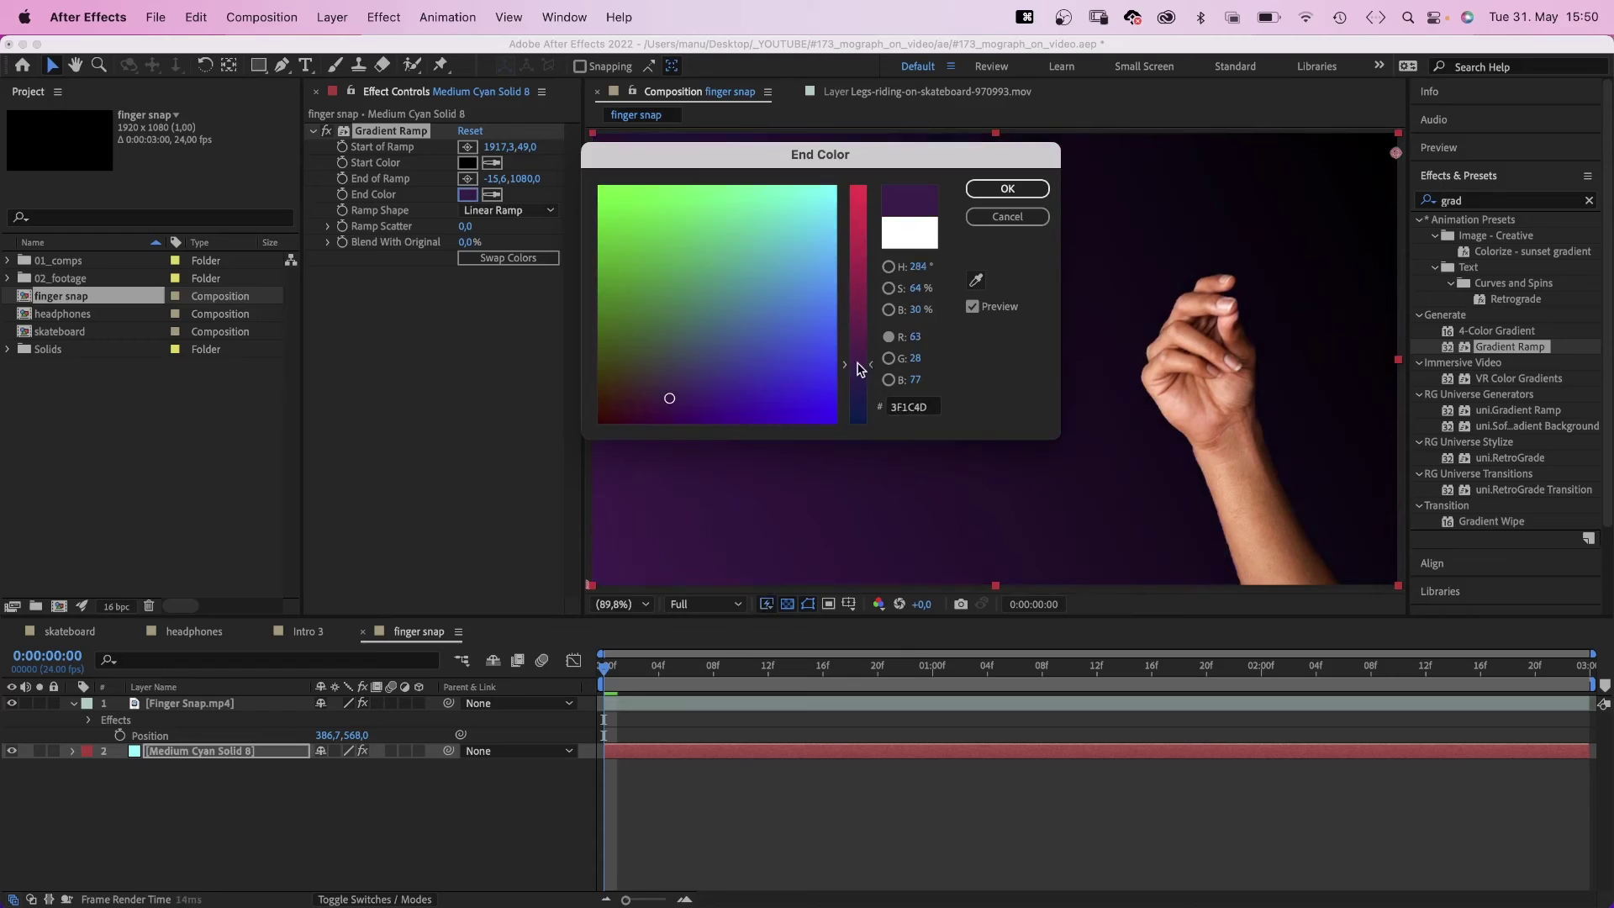
left_click(1007, 188)
left_click(467, 162)
left_click(857, 402)
left_click_drag(655, 408, 620, 420)
left_click_drag(857, 402, 857, 416)
left_click(1007, 189)
left_click_drag(465, 226, 935, 196)
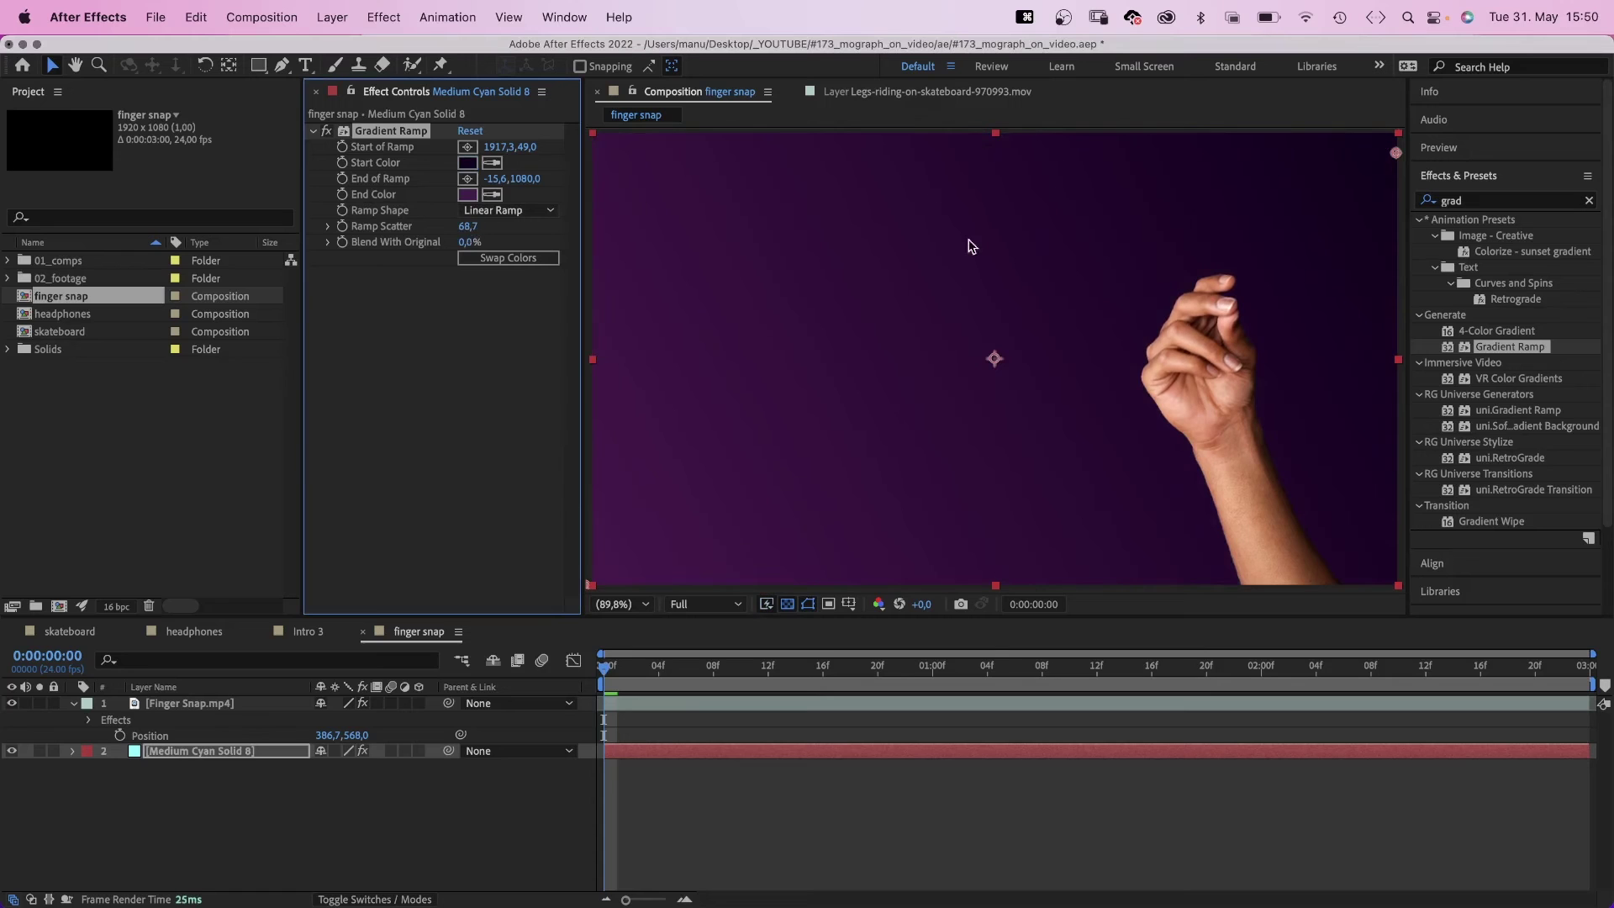
left_click(144, 705)
- Move the hand footage left toward centre and add a Curves effect with a gentle S-curve
left_click_drag(1008, 461, 817, 468)
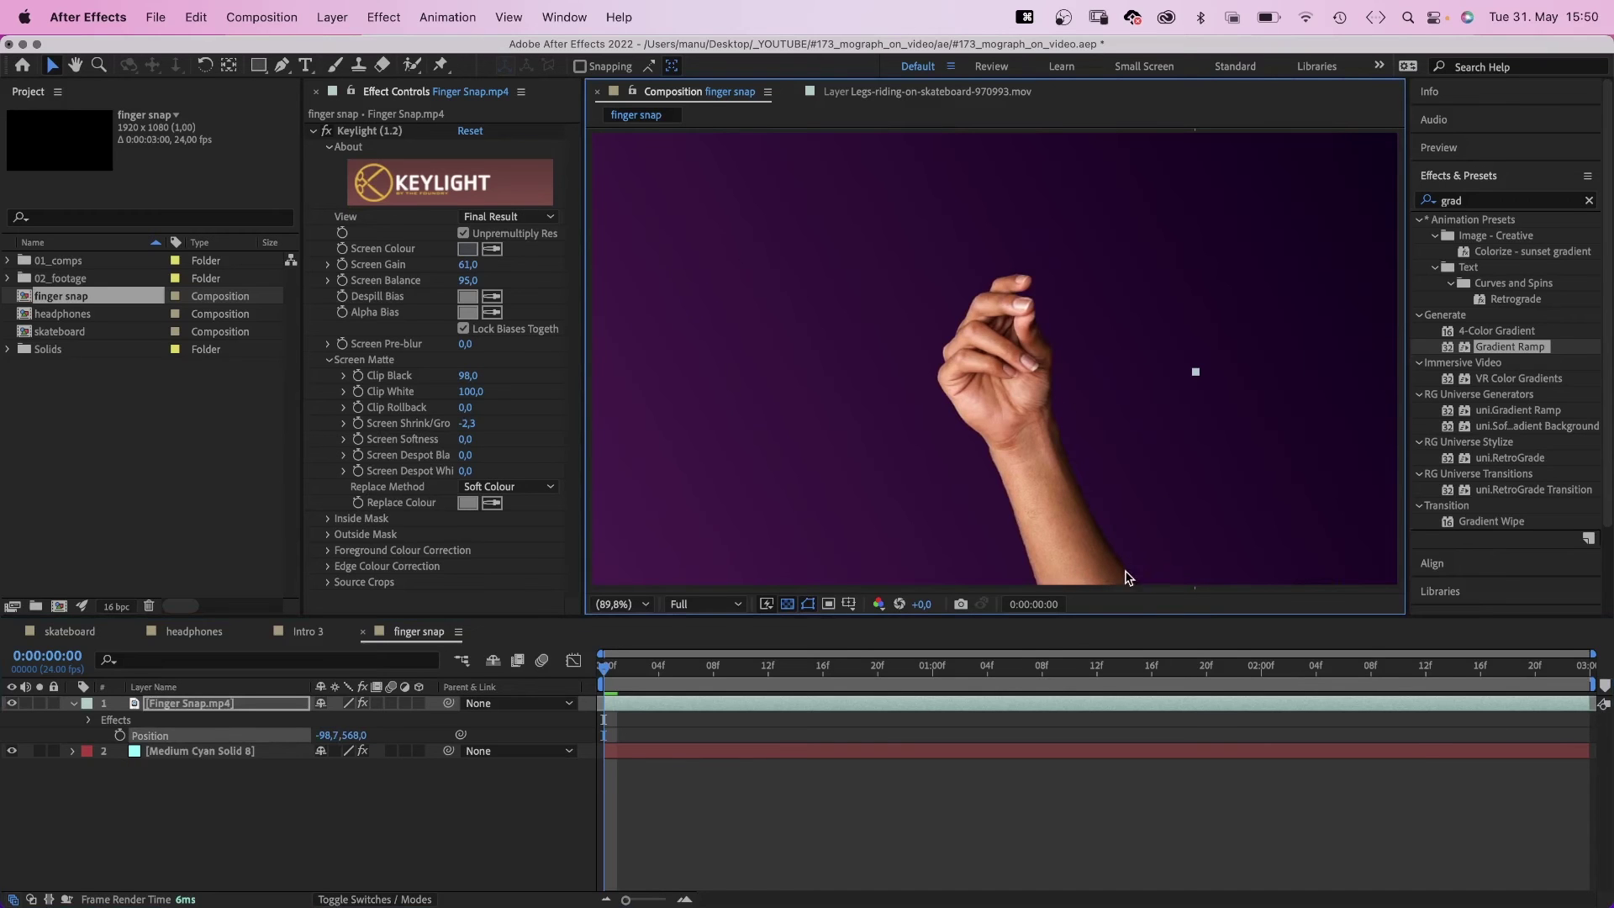
double_click(1477, 200)
type("curves")
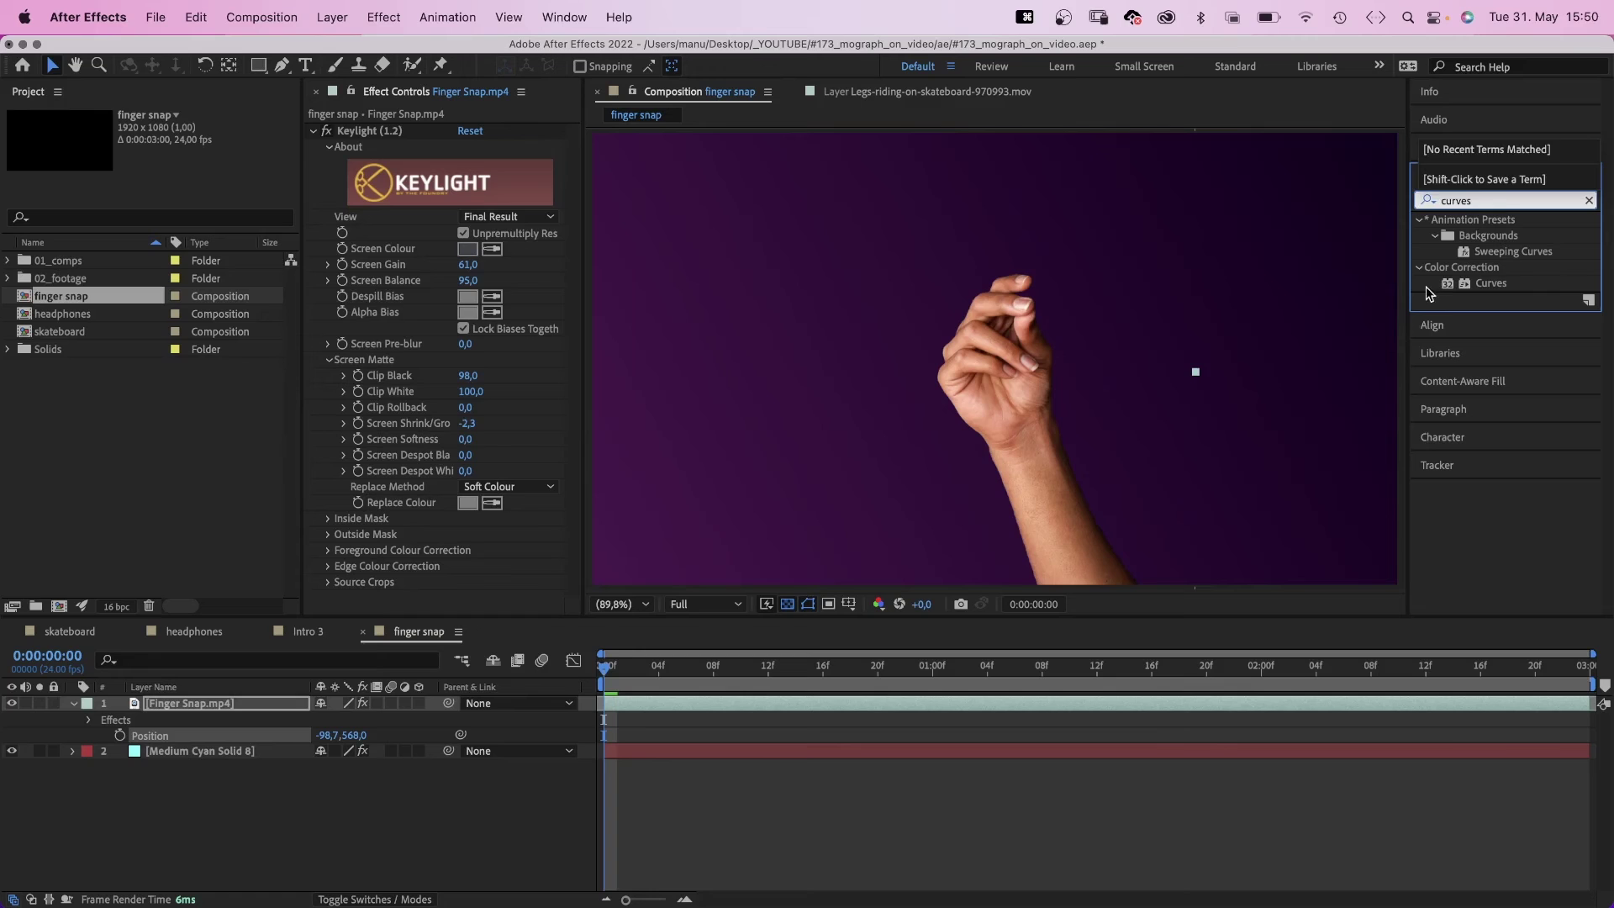
left_click_drag(1490, 283, 1062, 448)
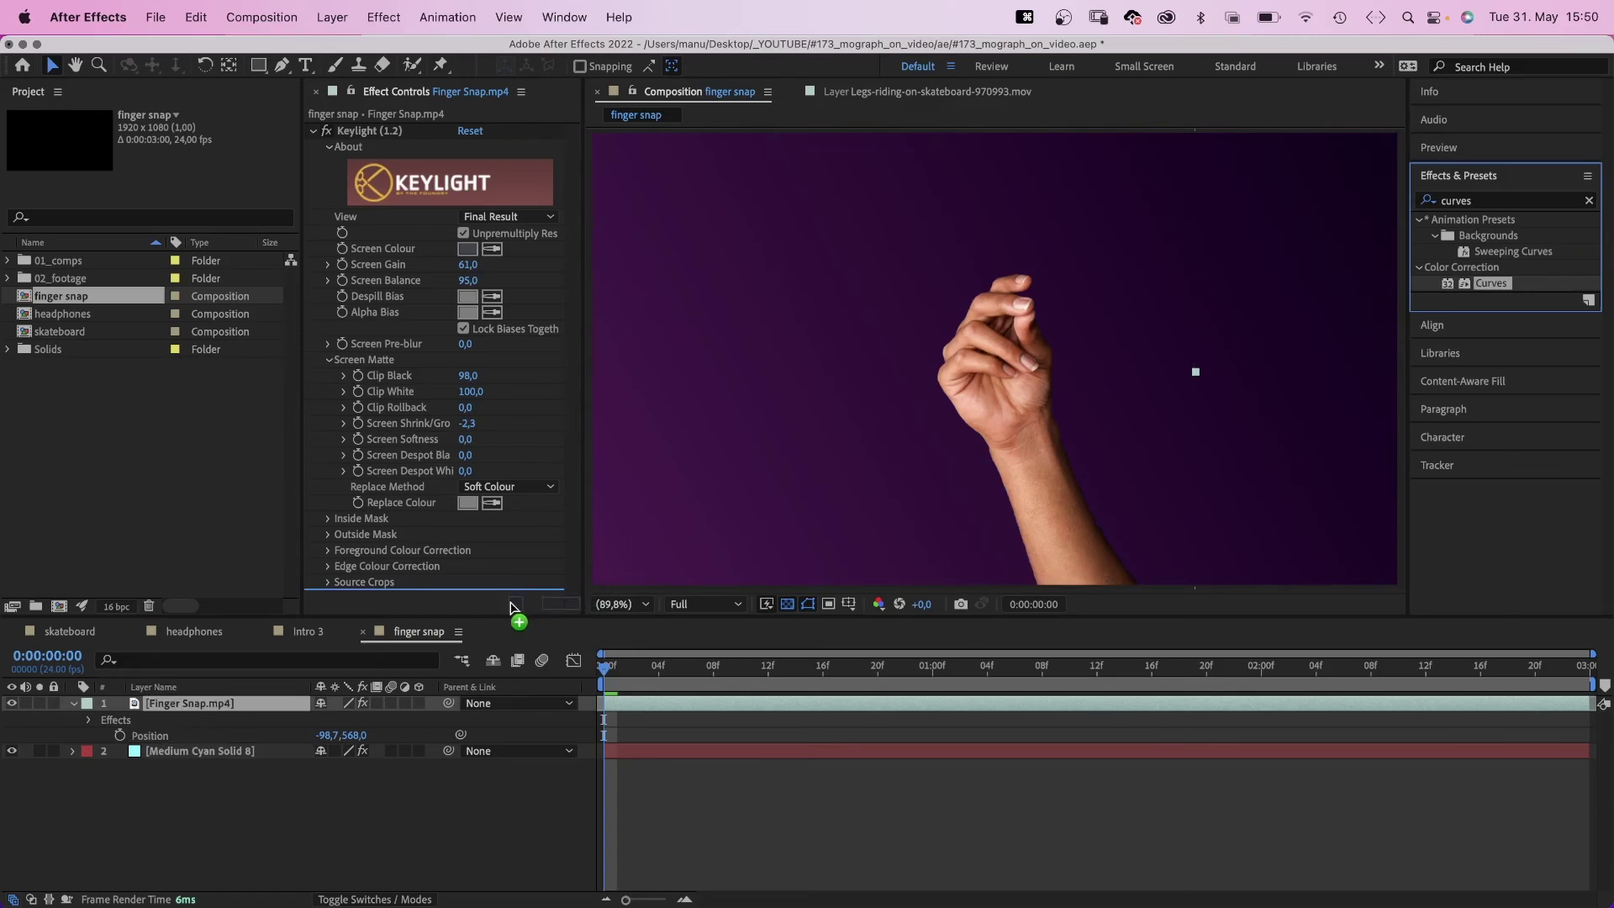
left_click_drag(395, 500, 406, 508)
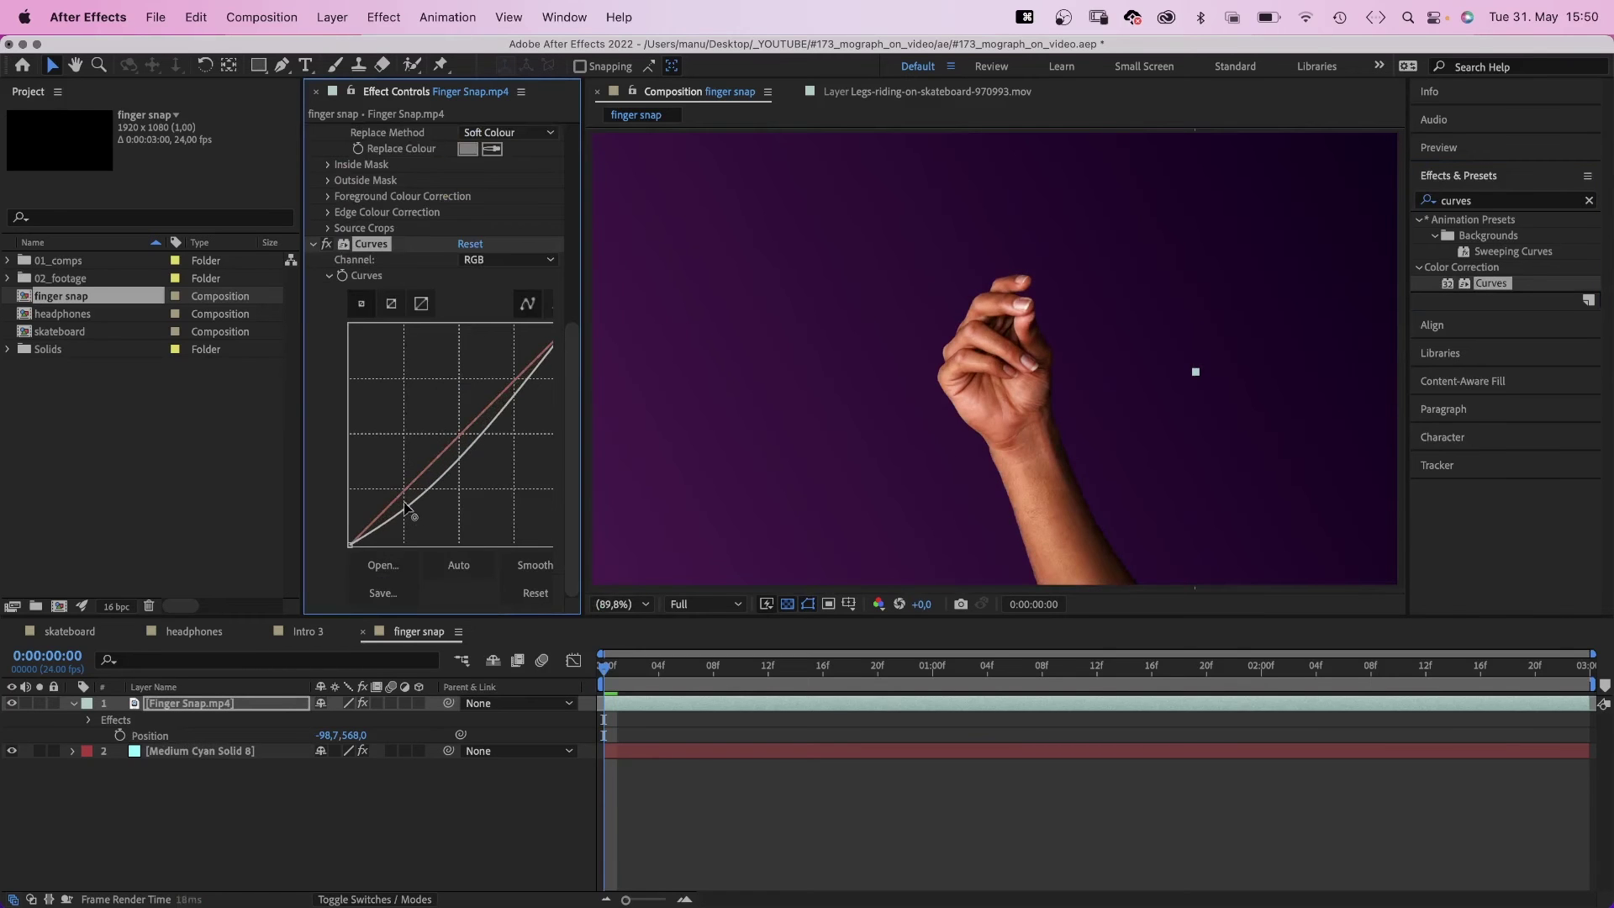
left_click_drag(500, 416, 486, 405)
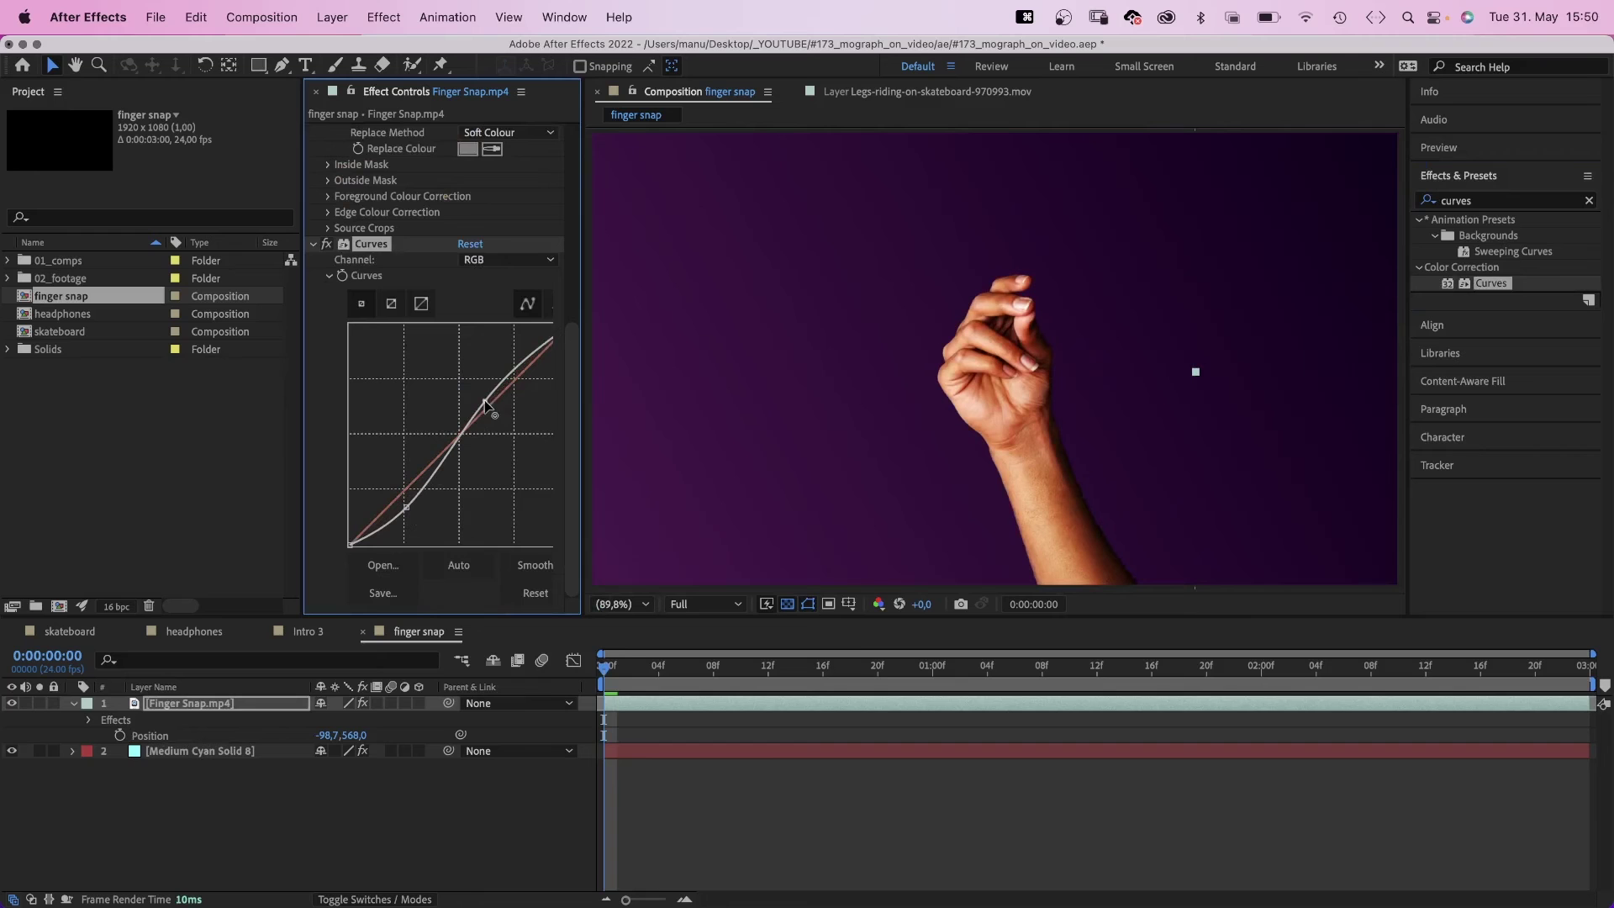
left_click(1455, 206)
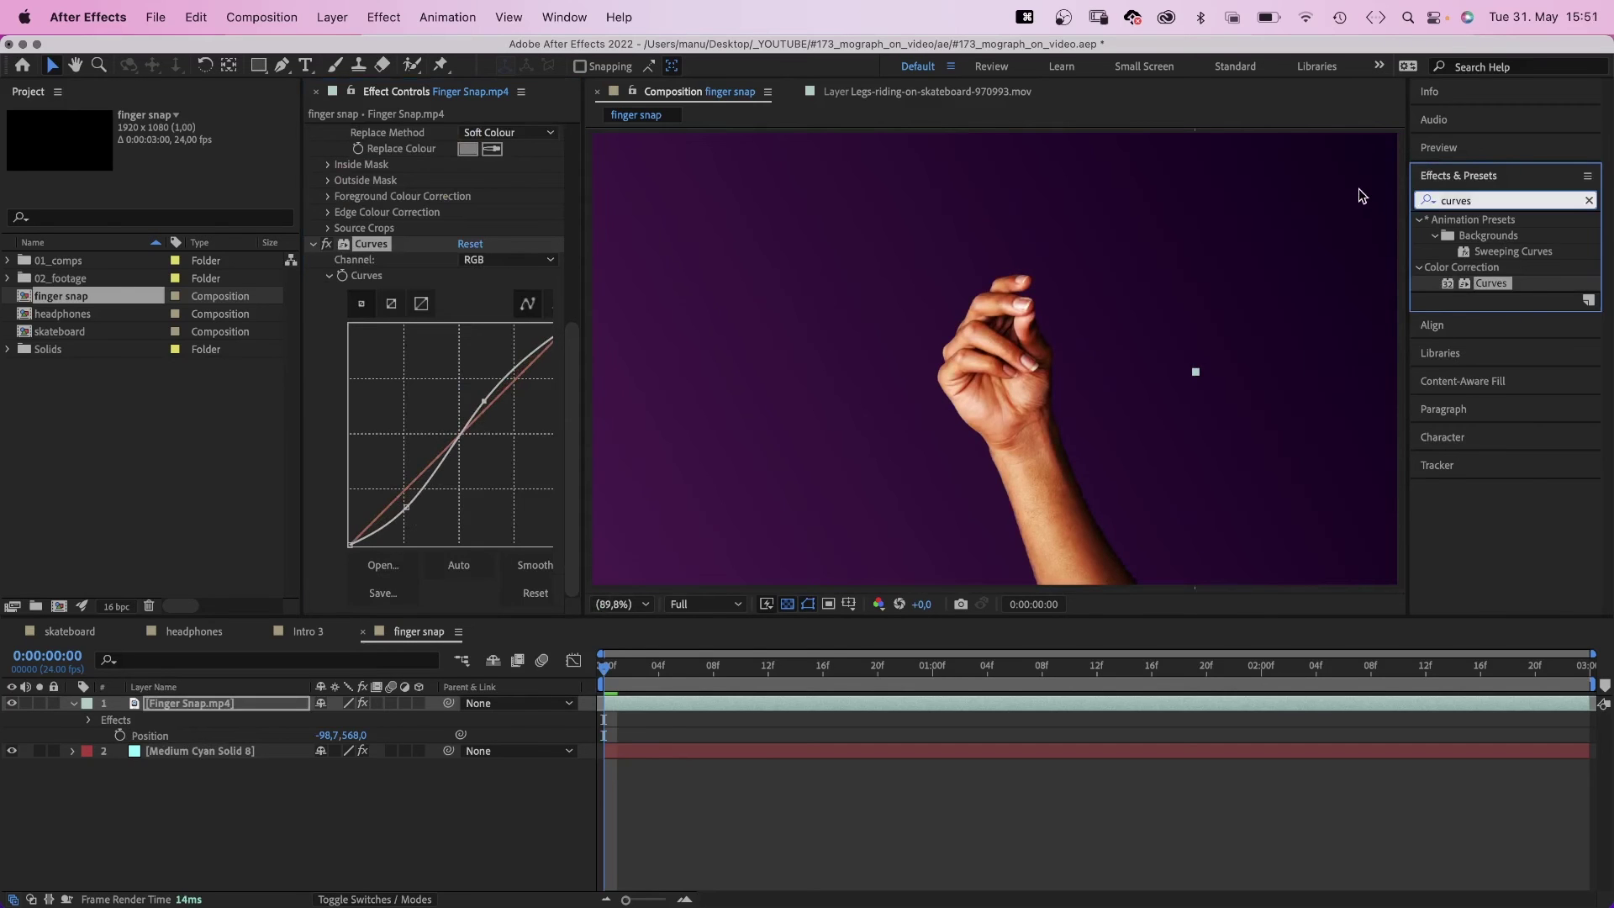
- Add a Drop Shadow to the hand with shorter distance and lower softness
type("drop")
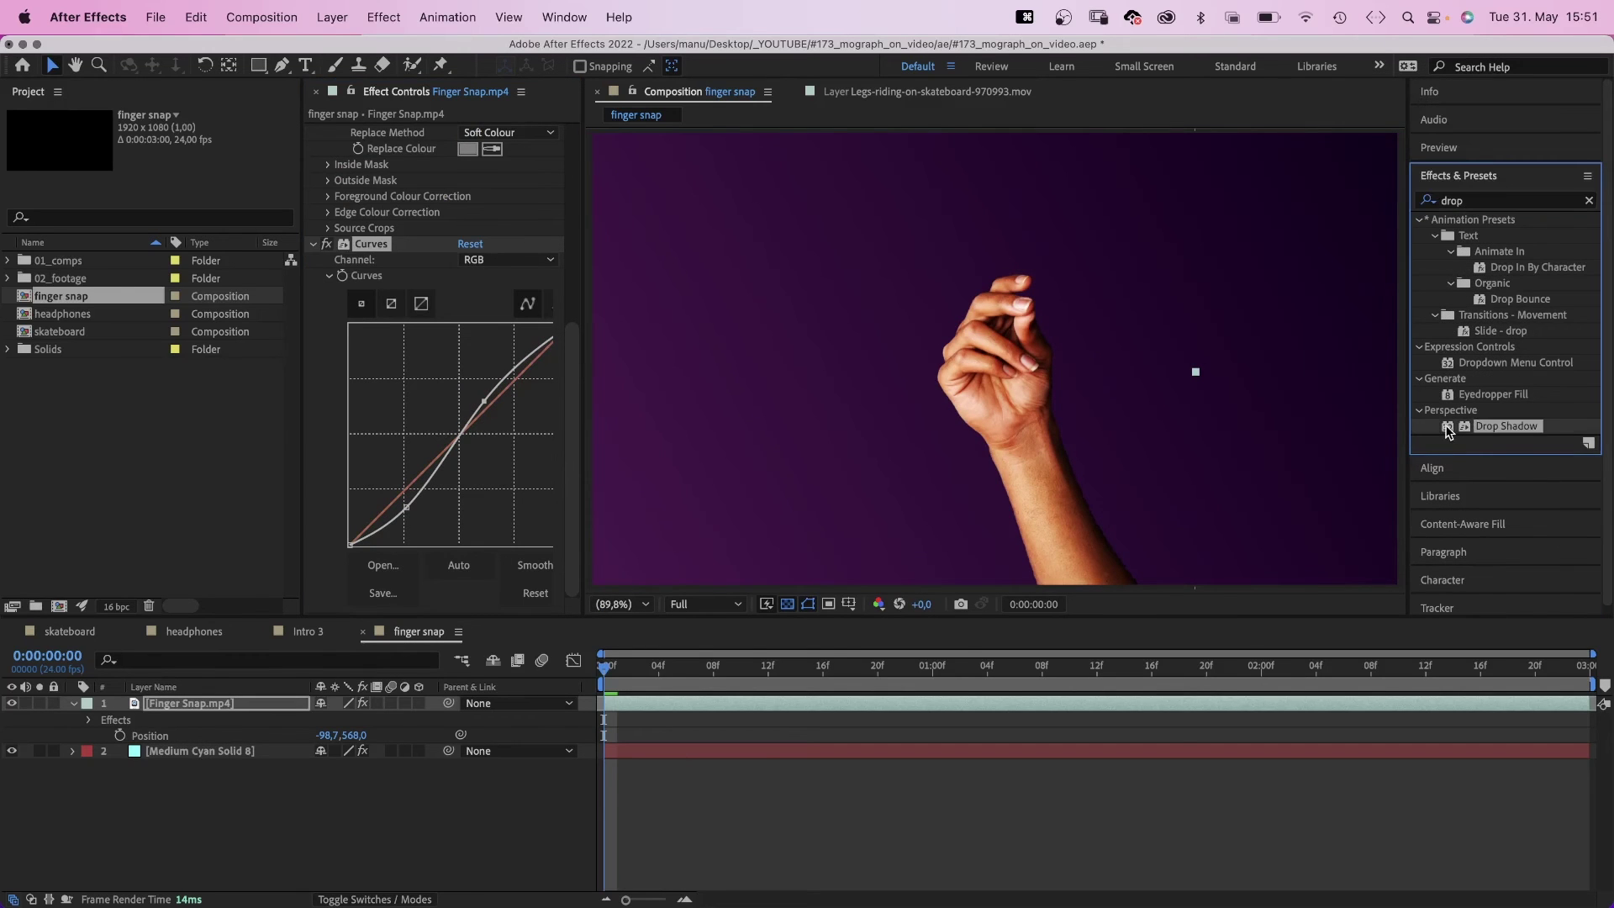
left_click_drag(1447, 431, 488, 573)
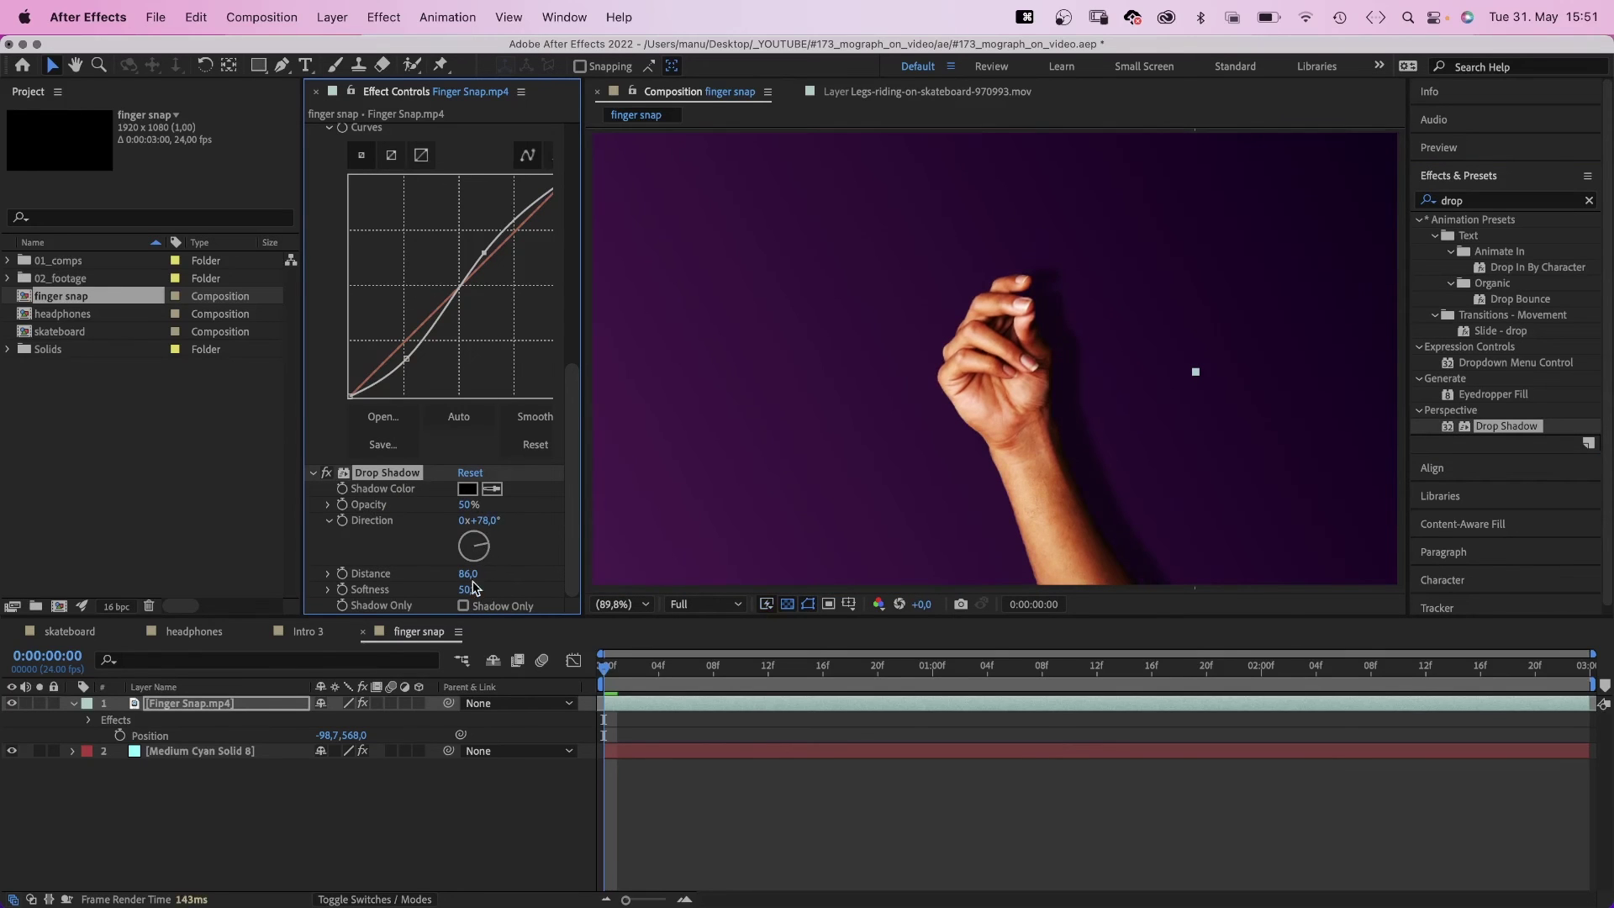
left_click_drag(464, 573, 449, 573)
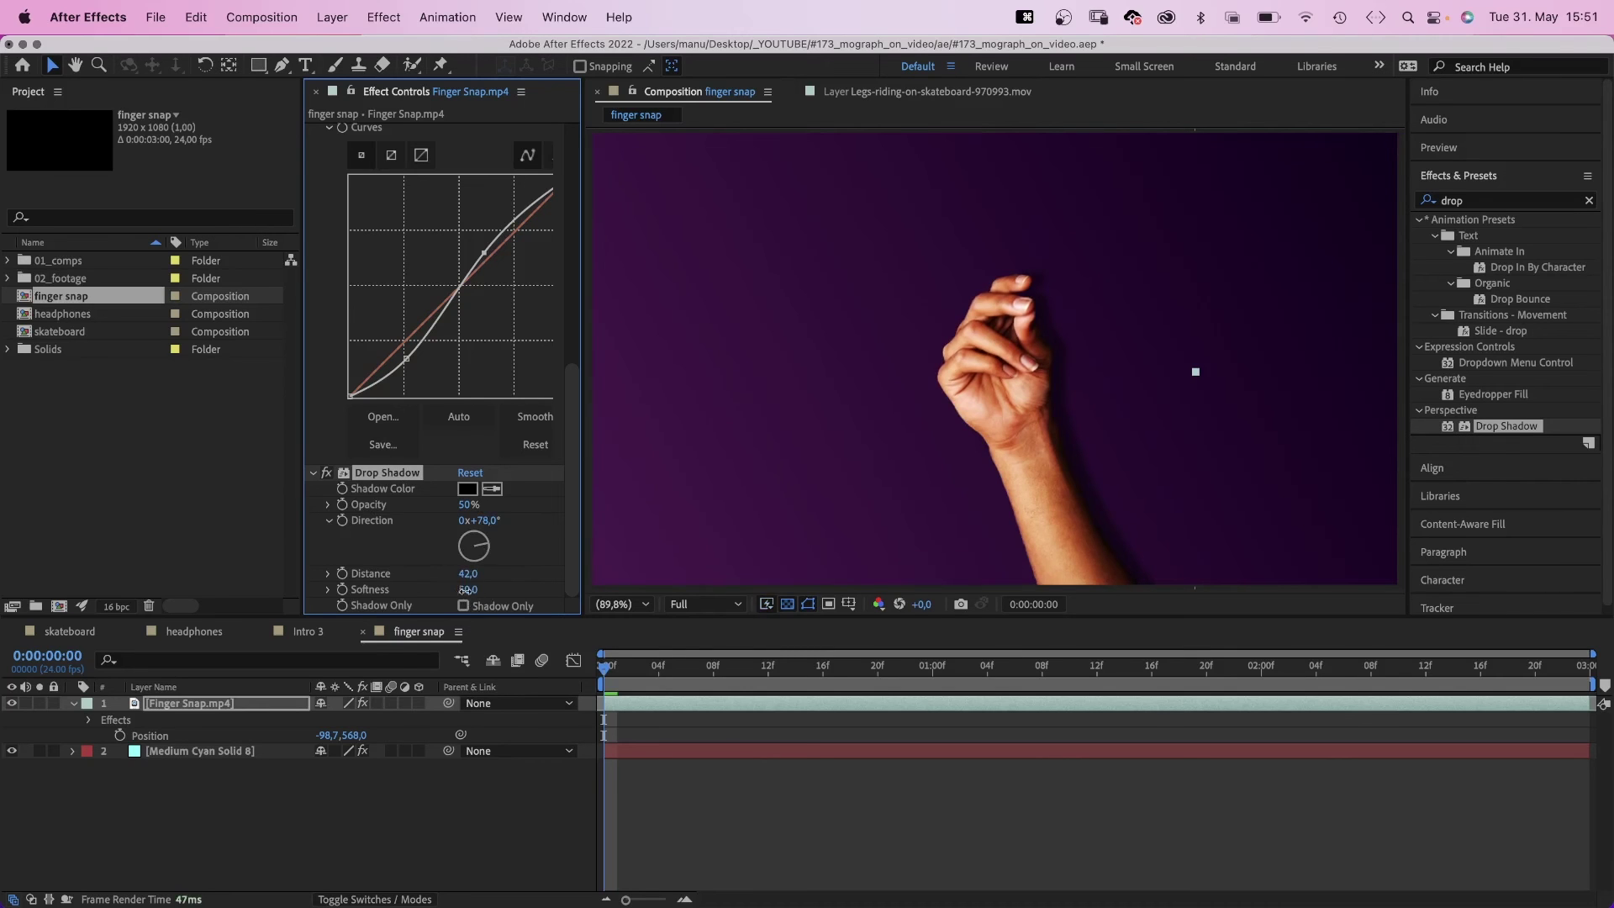
left_click_drag(467, 590, 443, 591)
- Duplicate it as a very soft Drop Shadow 2 and preview the composition
key("super+d")
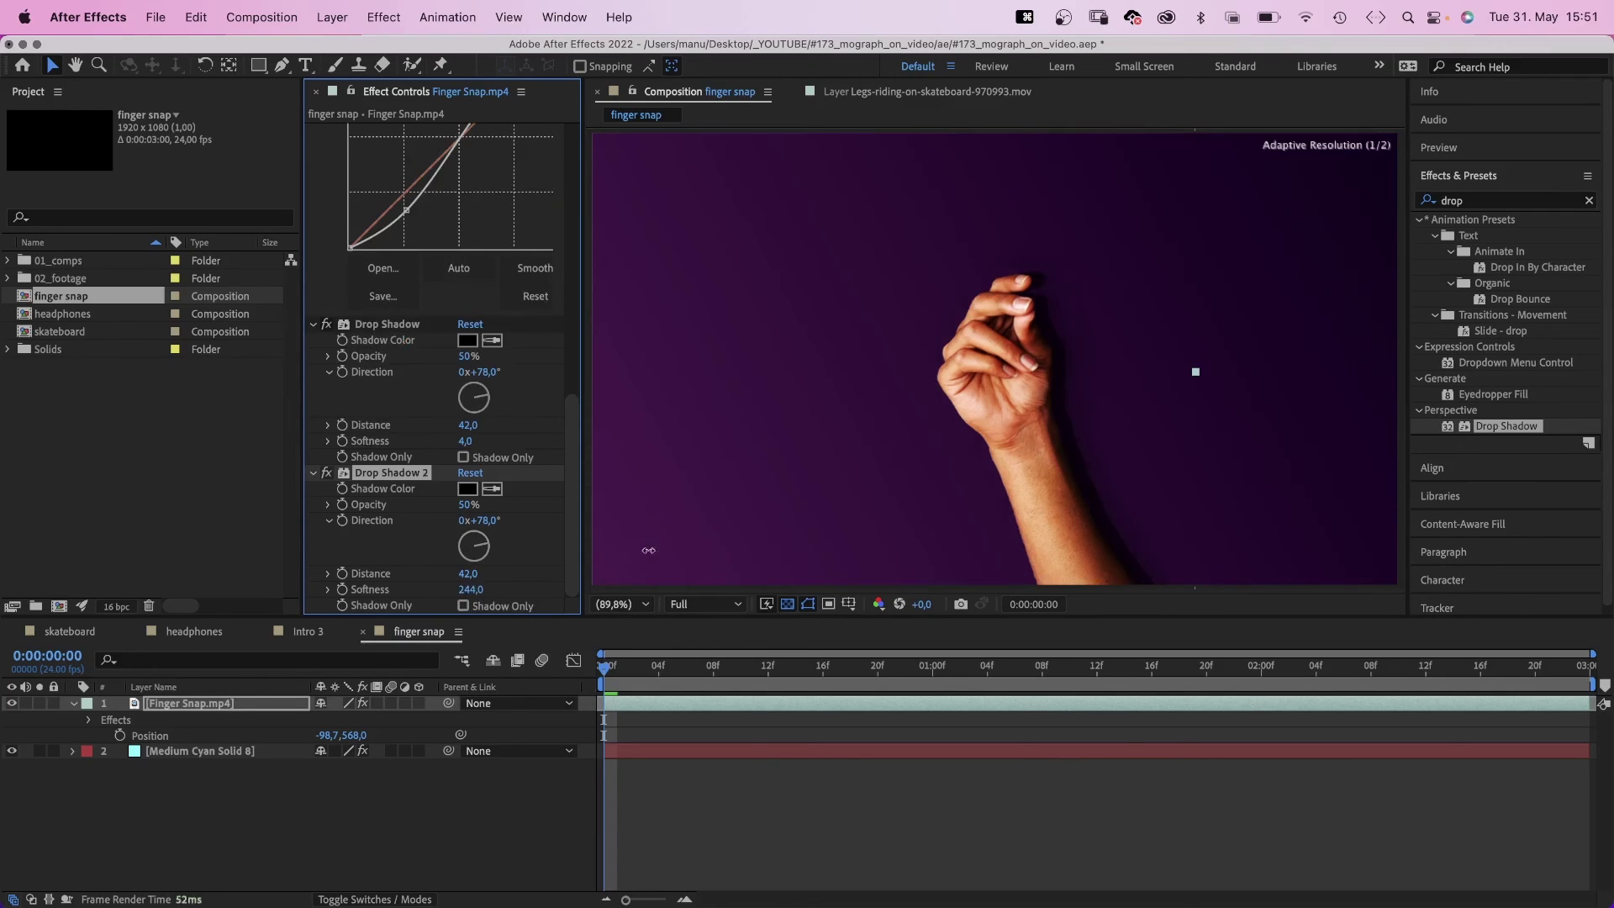
left_click_drag(615, 553, 611, 554)
mouse_move(467, 573)
left_mouse_down()
mouse_move(398, 573)
mouse_move(462, 598)
left_mouse_up()
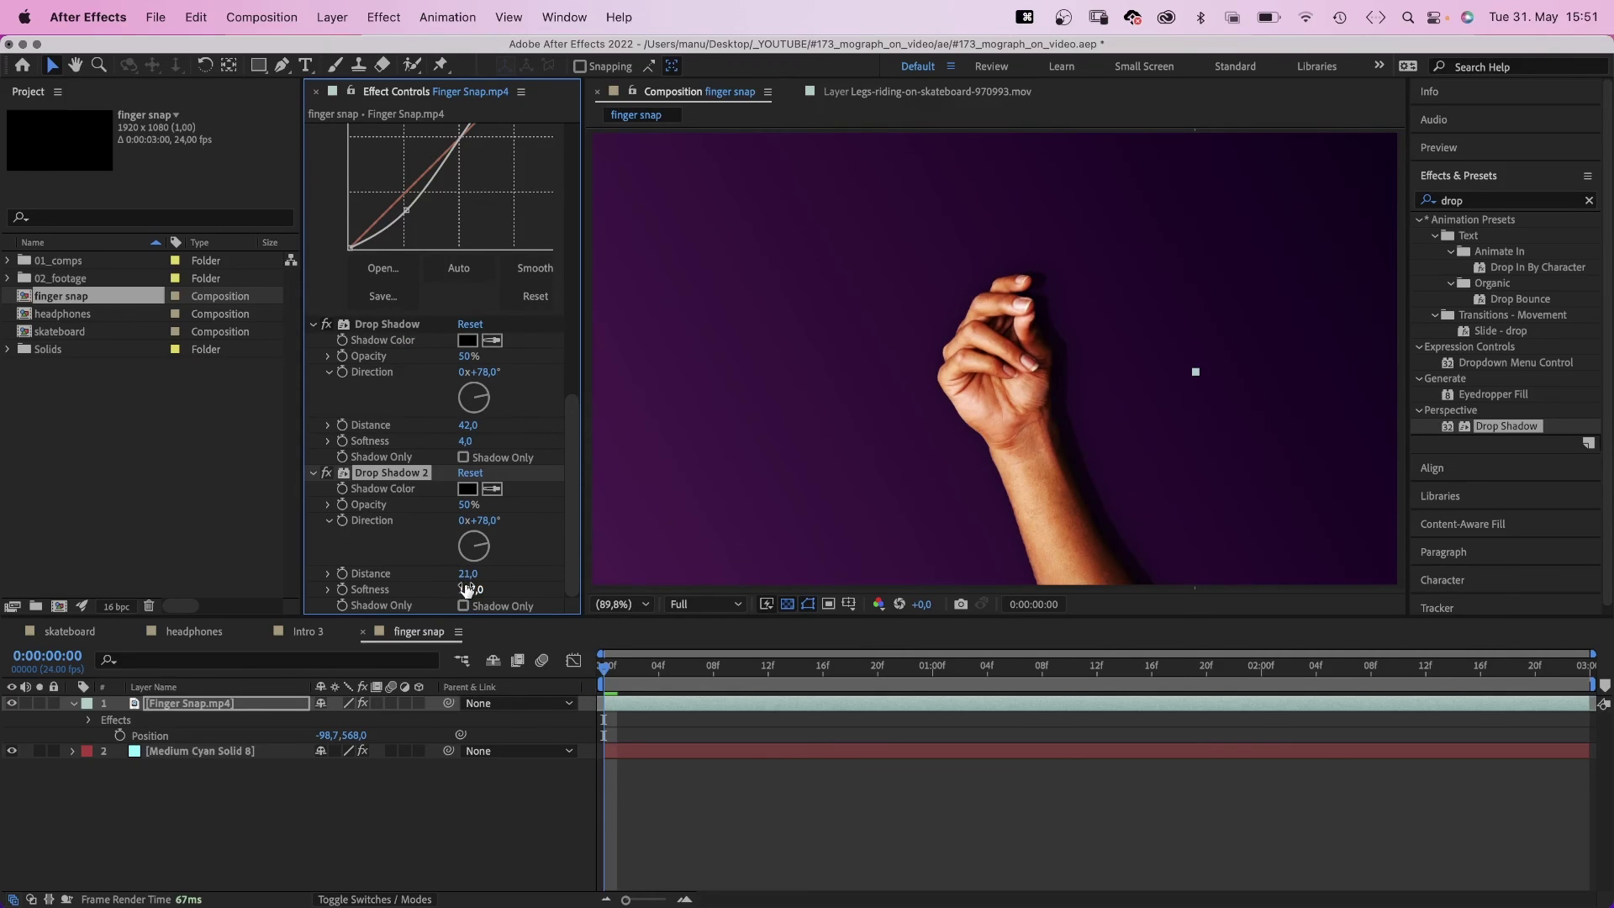
left_click(602, 685)
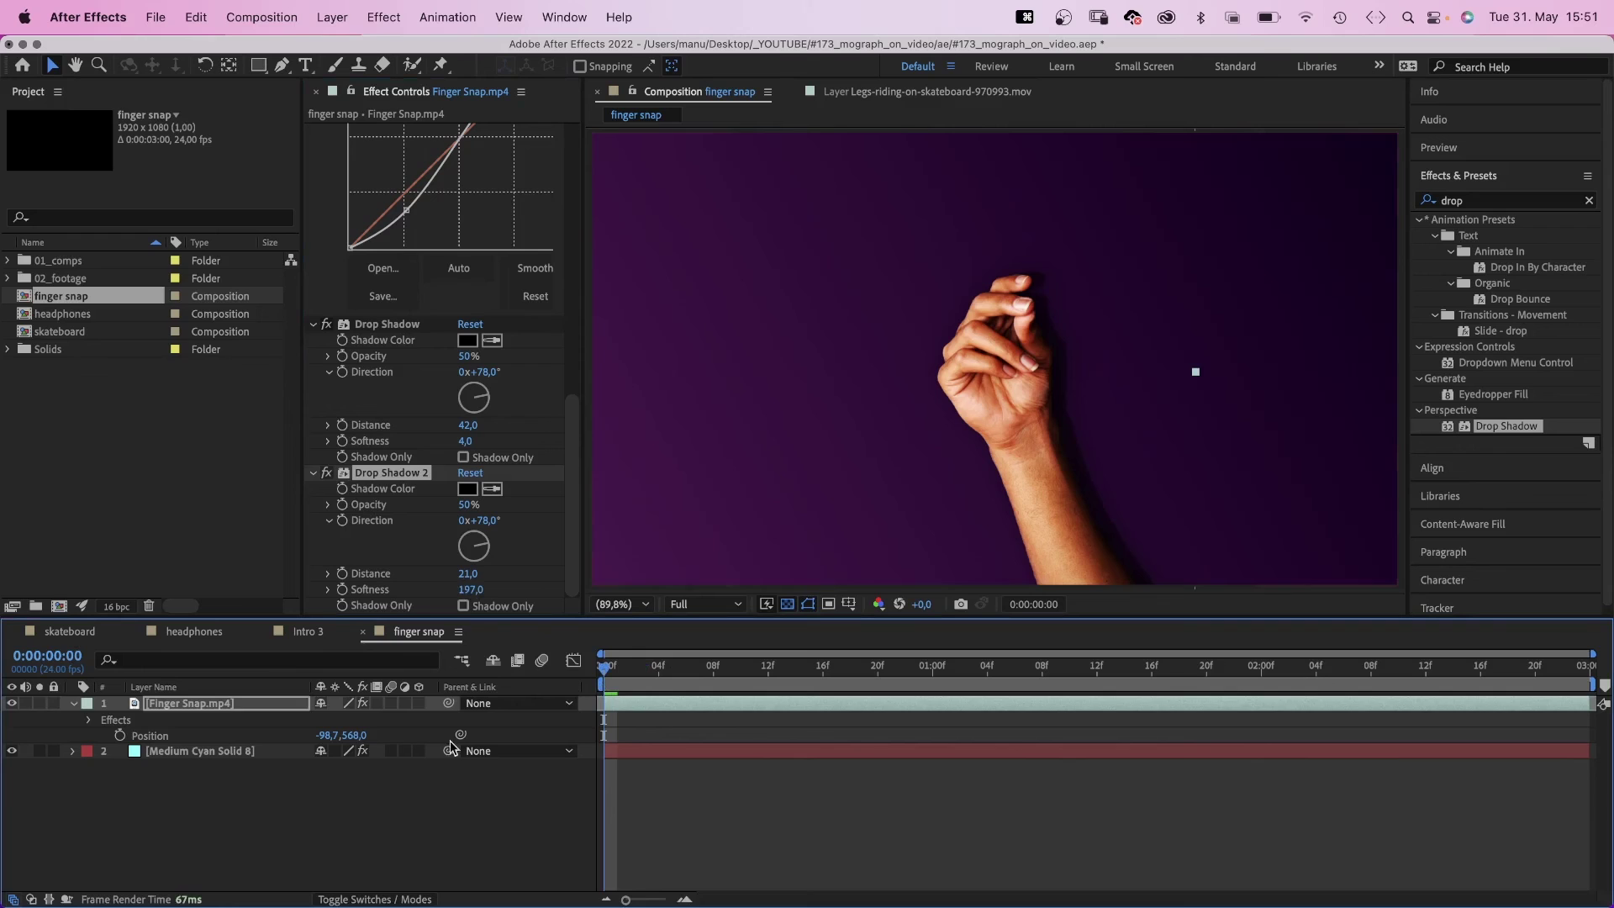
left_click(366, 828)
key("space")
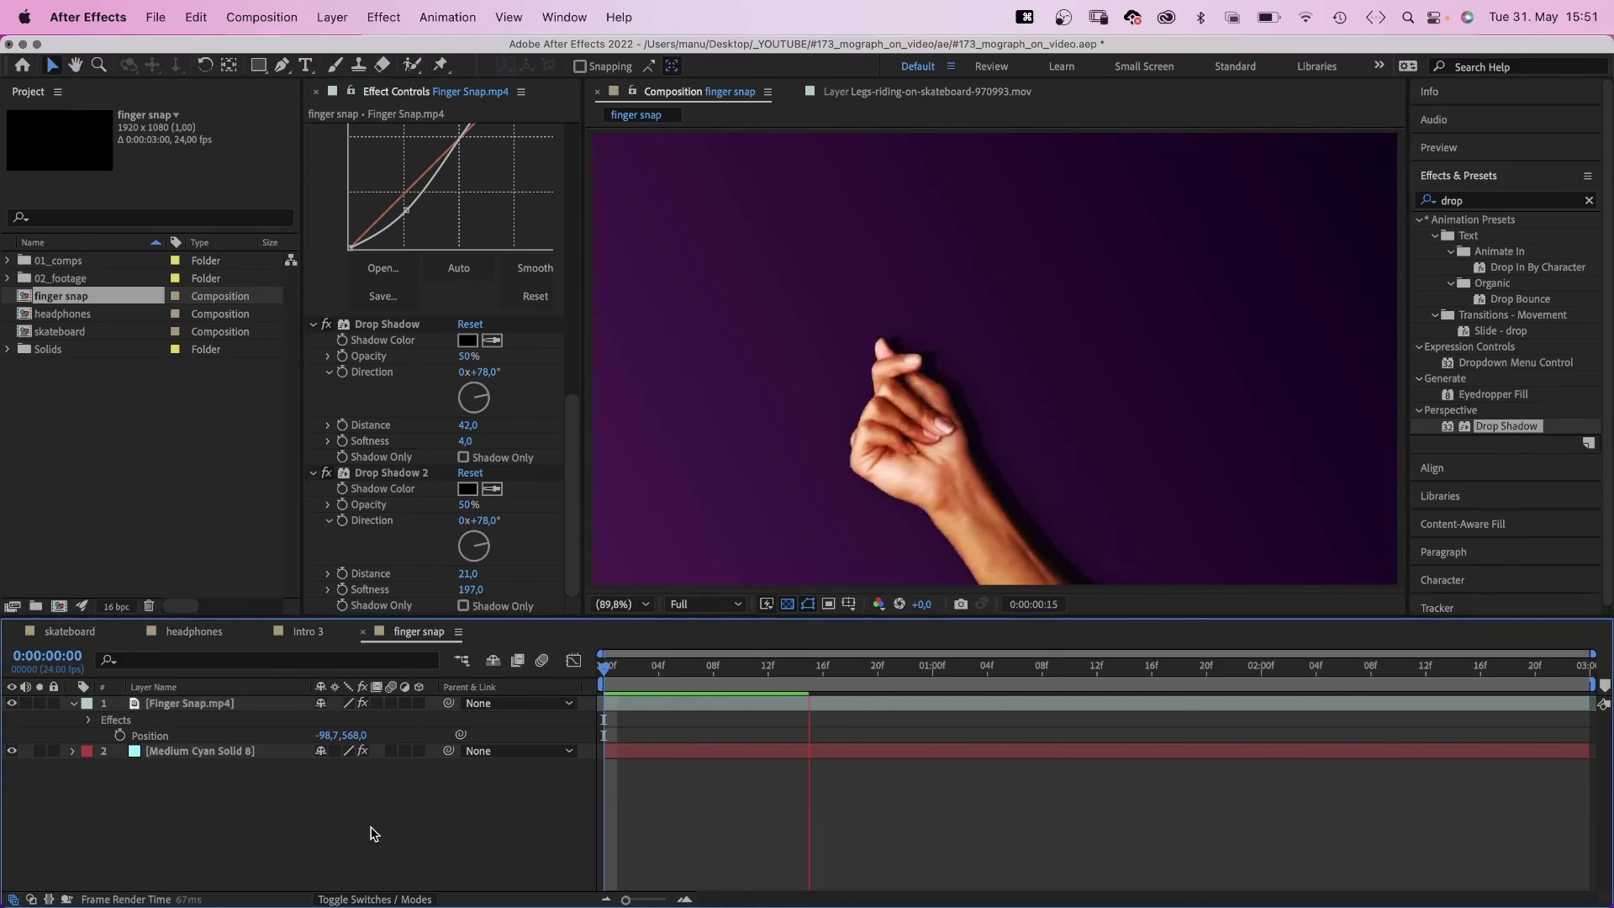
- Refine the shadows to Distance 112/Softness 4 and Distance 72/Softness 255
left_click_drag(467, 424, 507, 413)
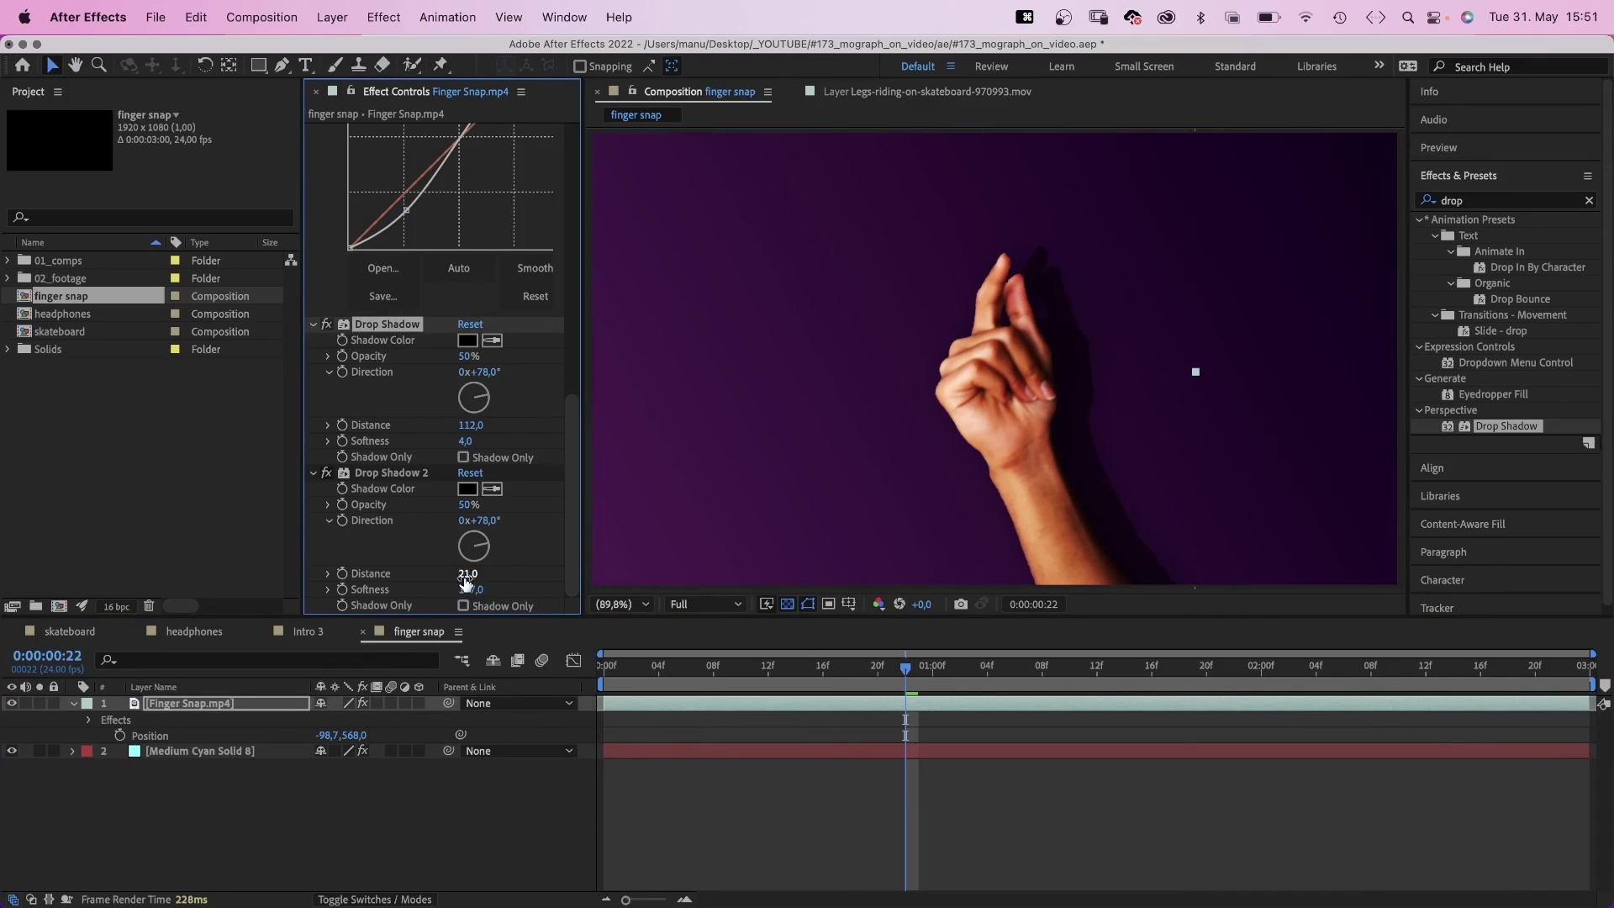
mouse_move(464, 576)
left_mouse_down()
mouse_move(499, 572)
mouse_move(481, 590)
left_mouse_up()
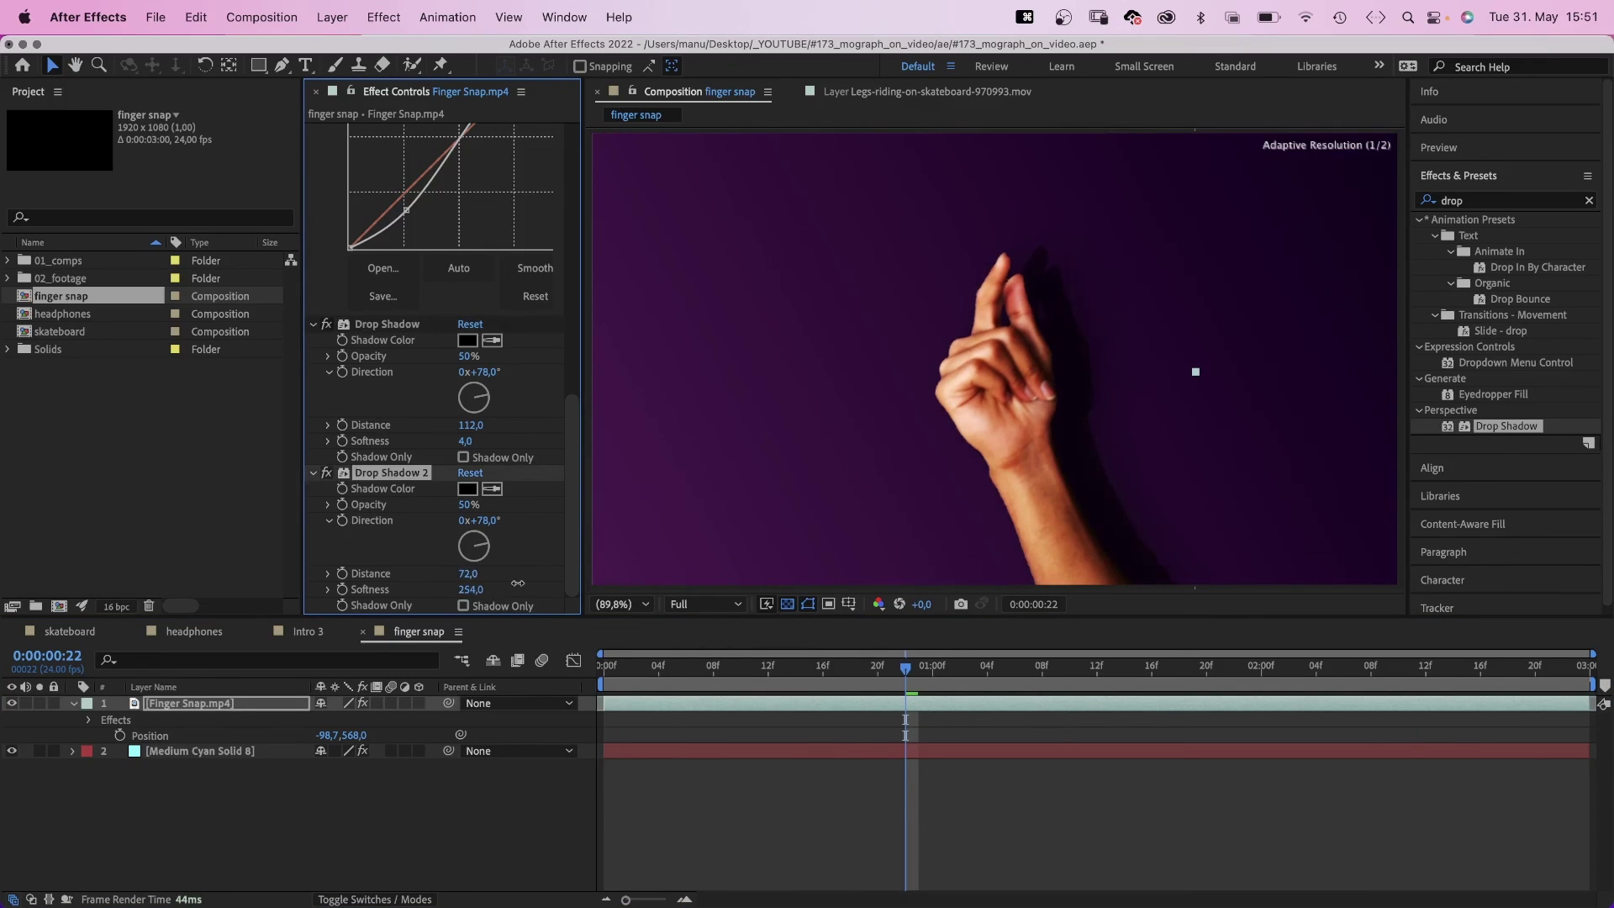
key("space")
left_click(305, 64)
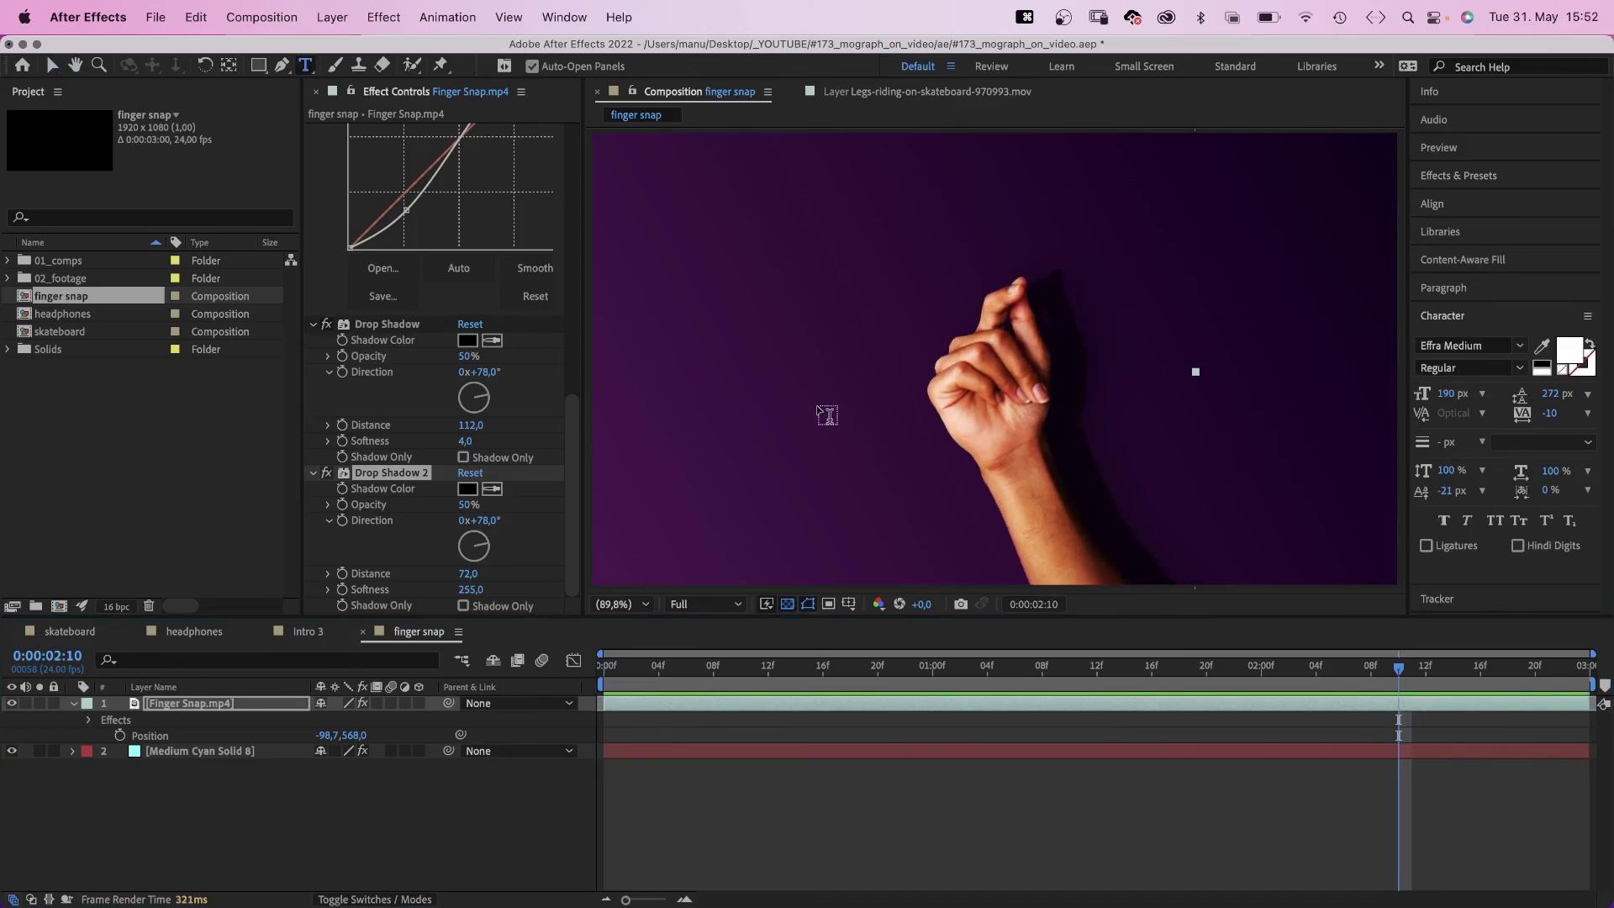
- Type 'TEXT ANIMATION' as a new white text layer across the hand
left_click(826, 415)
type("TEXT A")
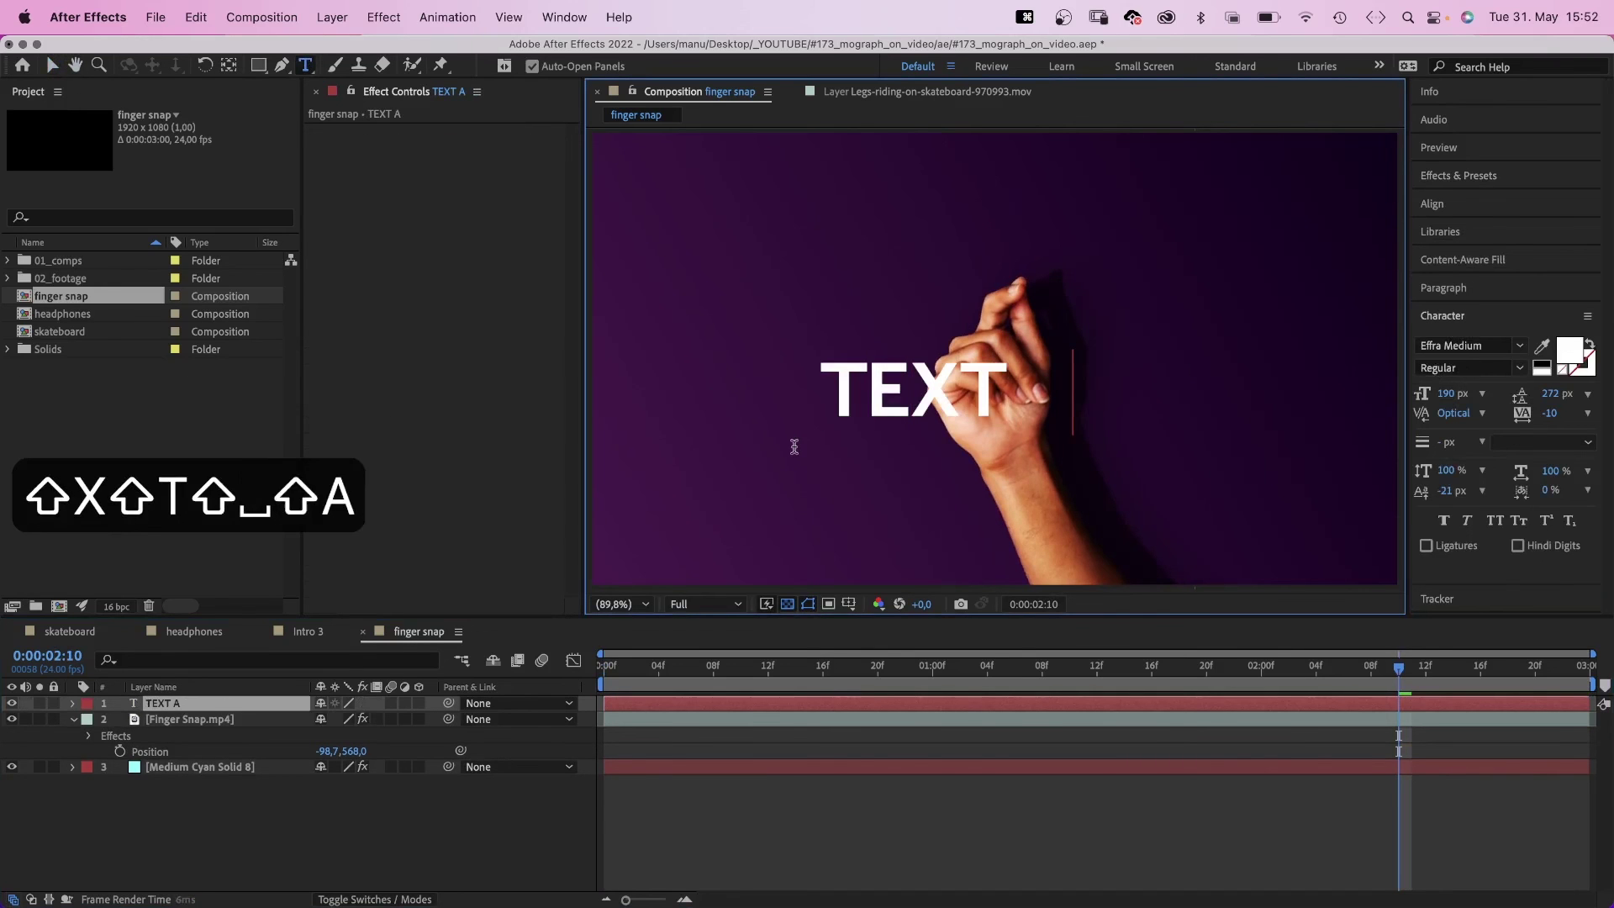
type("NIMATION")
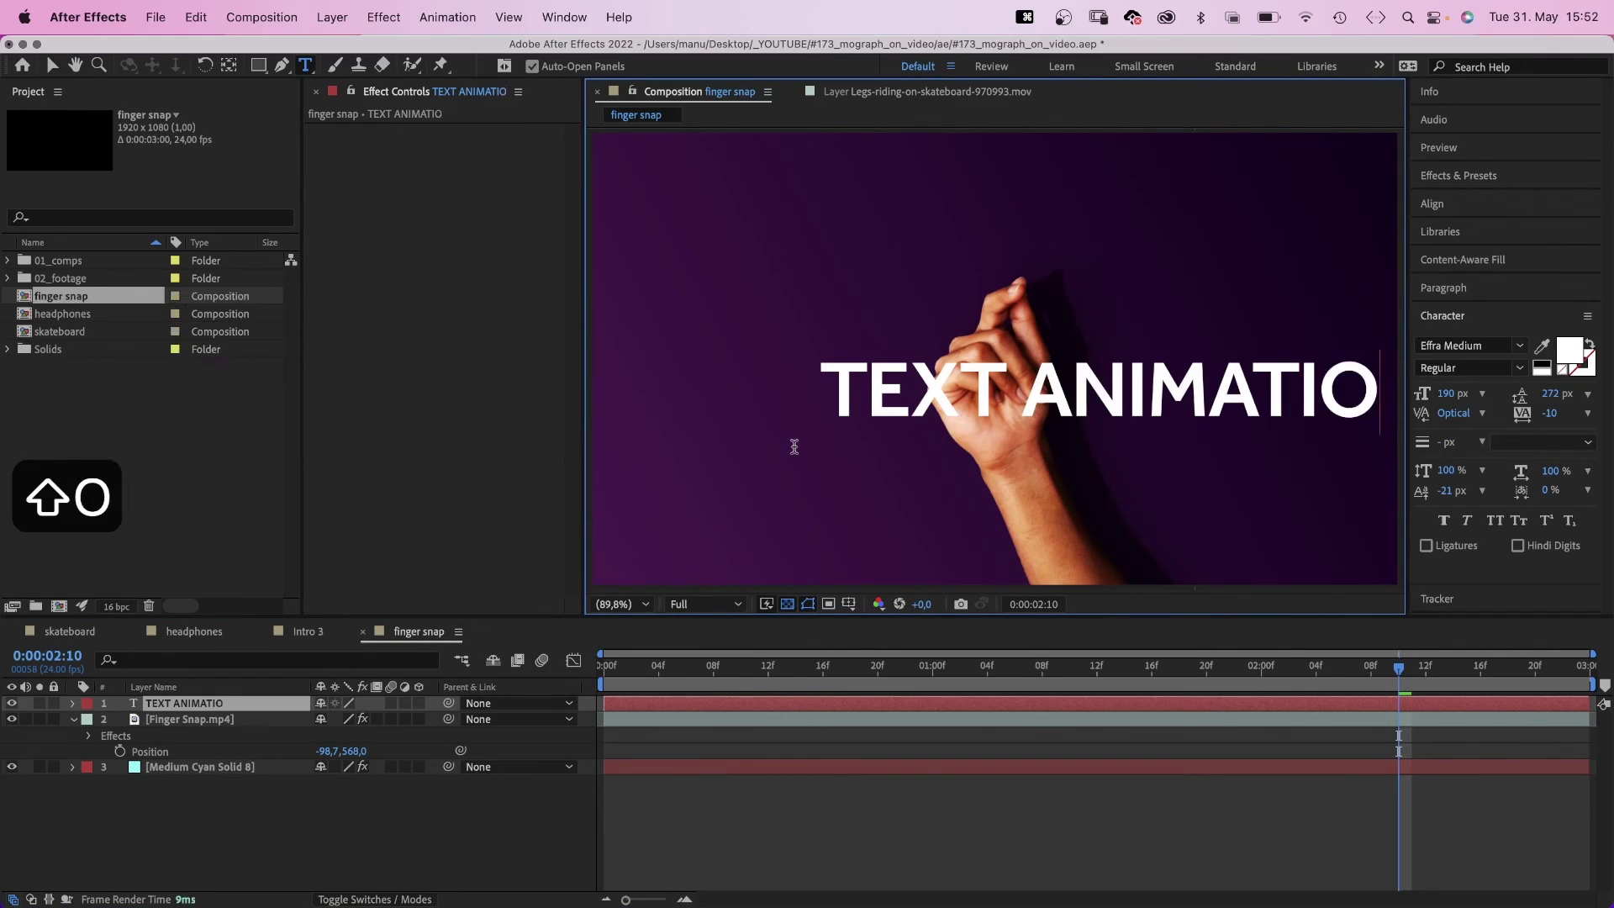
left_click(51, 65)
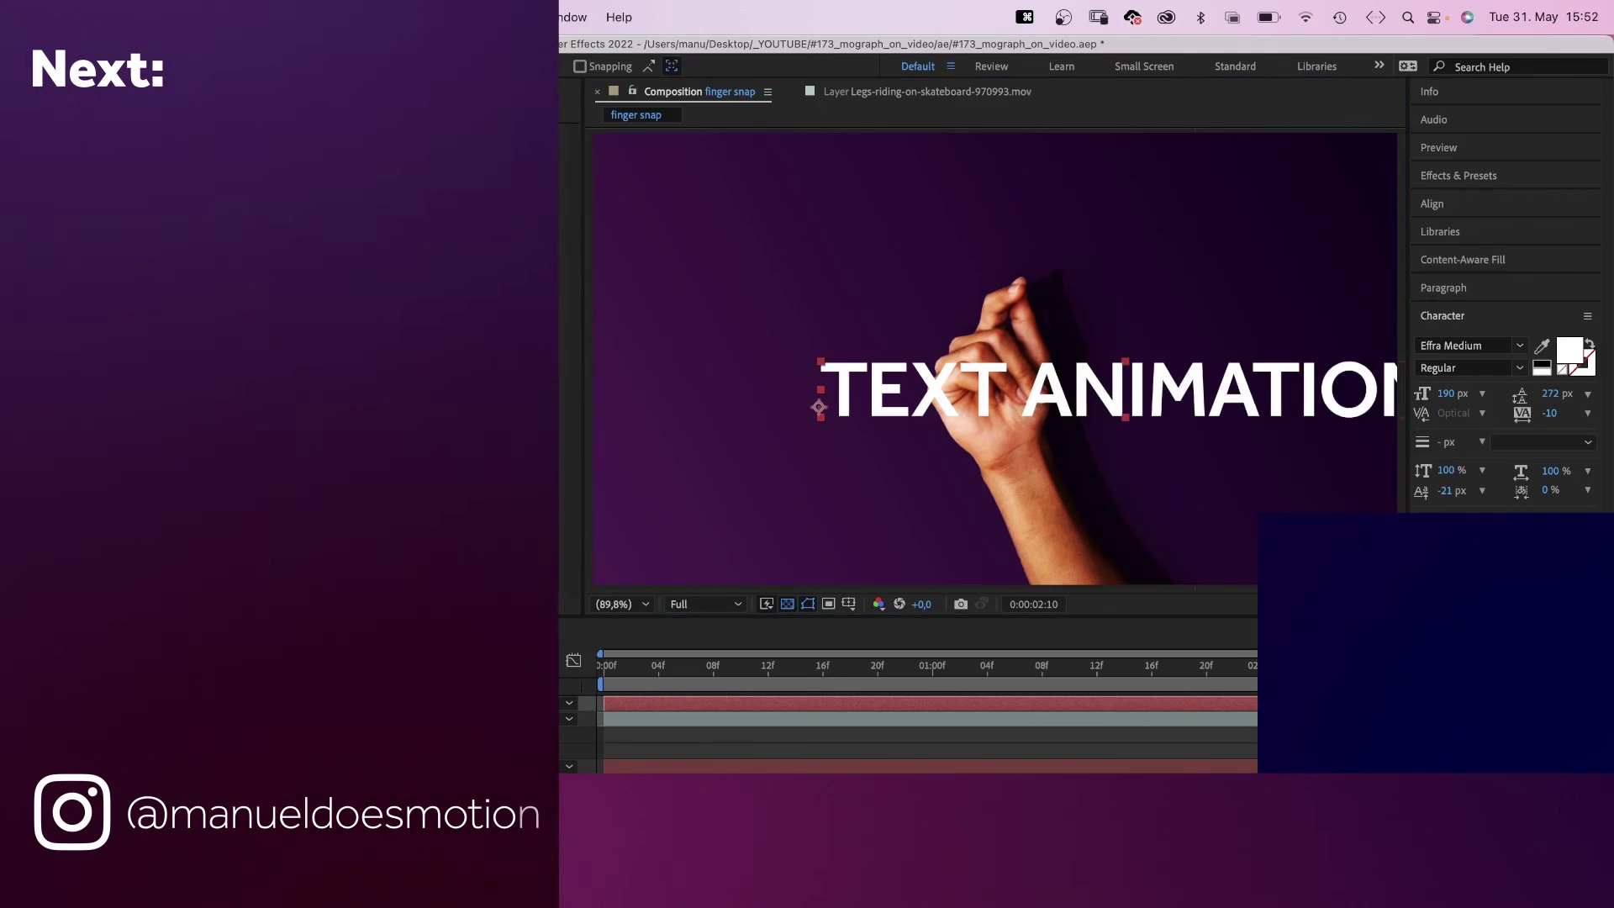
- Drag the TEXT ANIMATION title left until it sits centred across the frame
left_click_drag(1164, 394, 1042, 400)
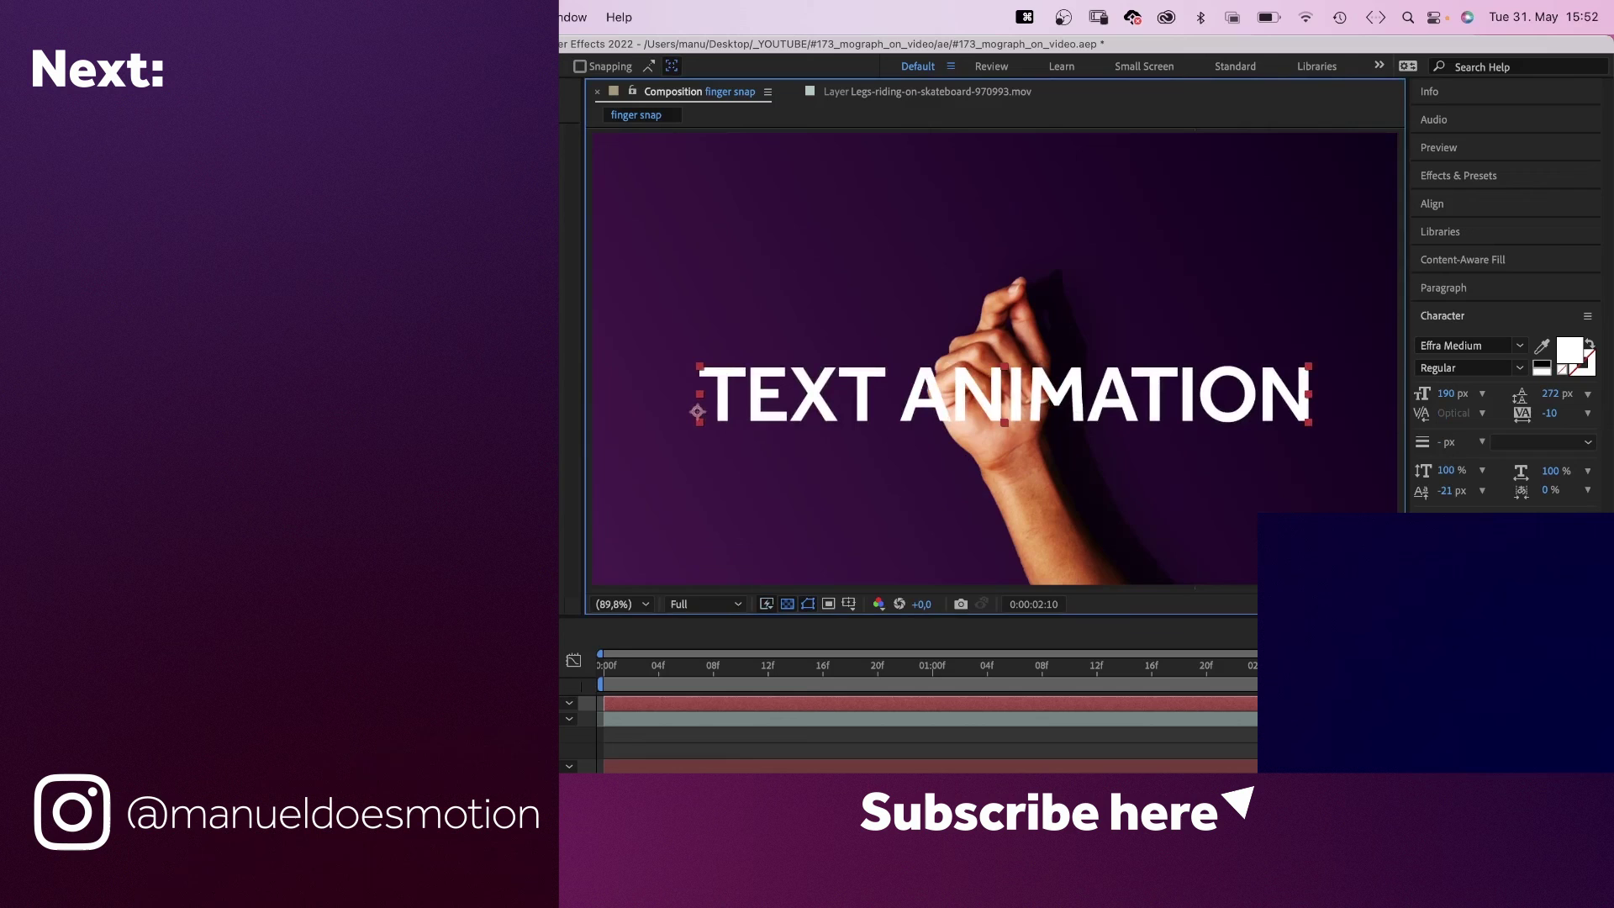